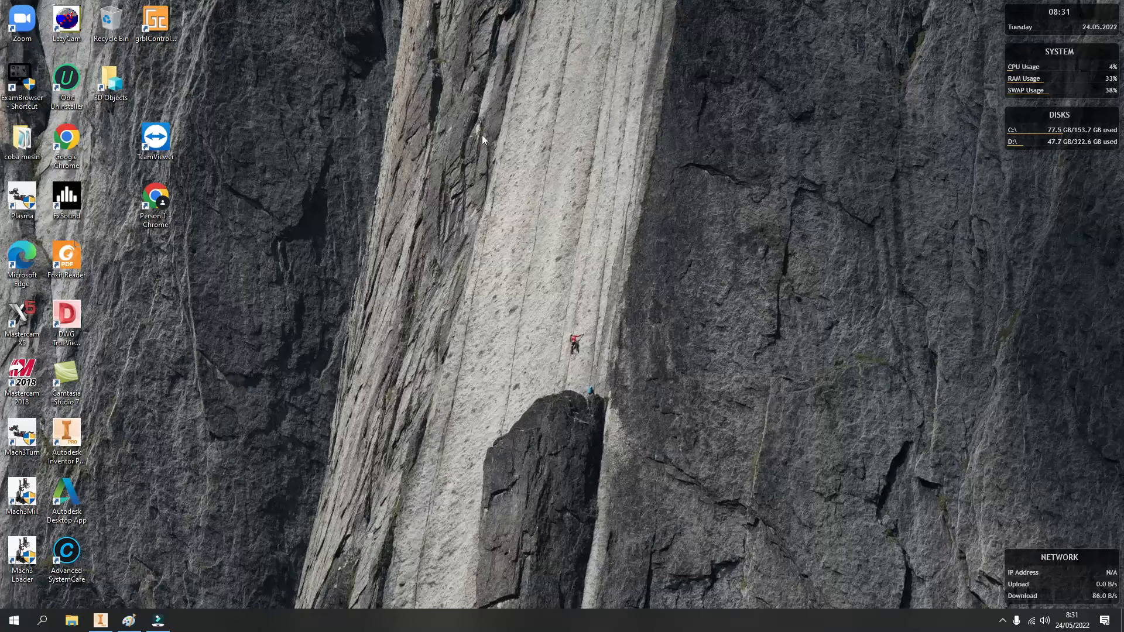
Step: Launch Mastercam 2018, maximize the turned part drawing in Paint while it loads, and bring up Mastercam's wireframe tools
right_click(470, 202)
click(498, 253)
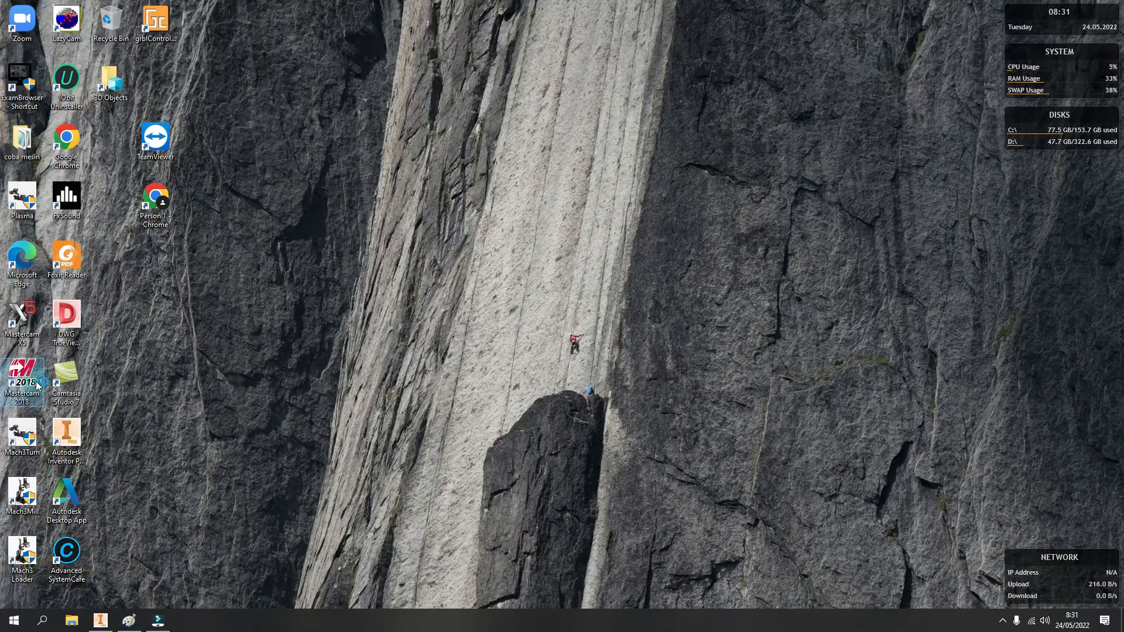
double_click(22, 382)
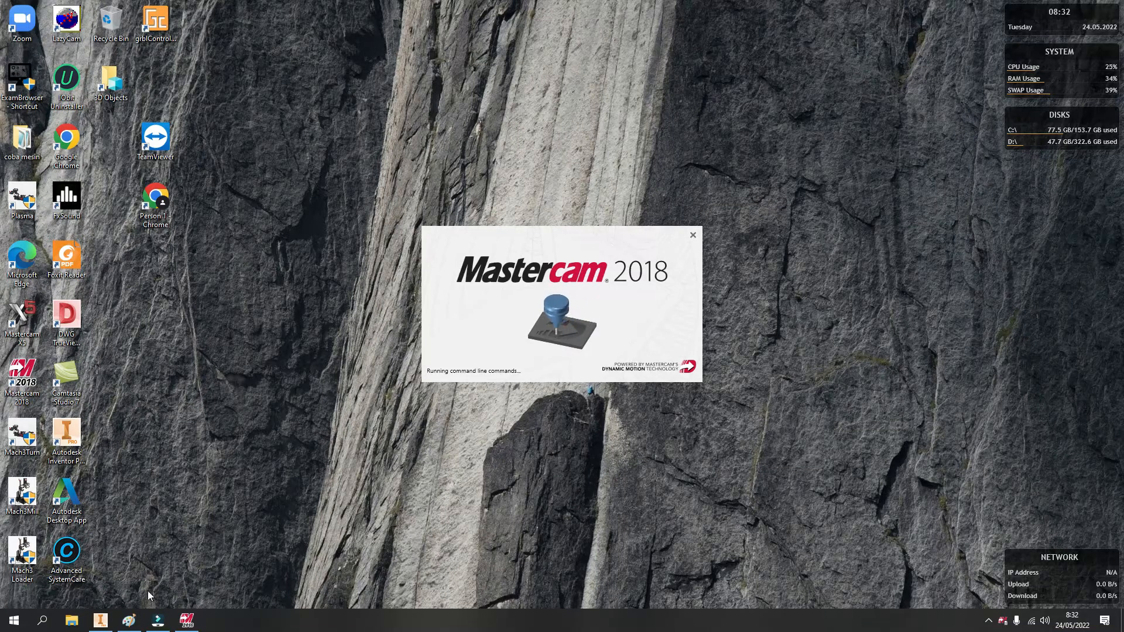
click(128, 621)
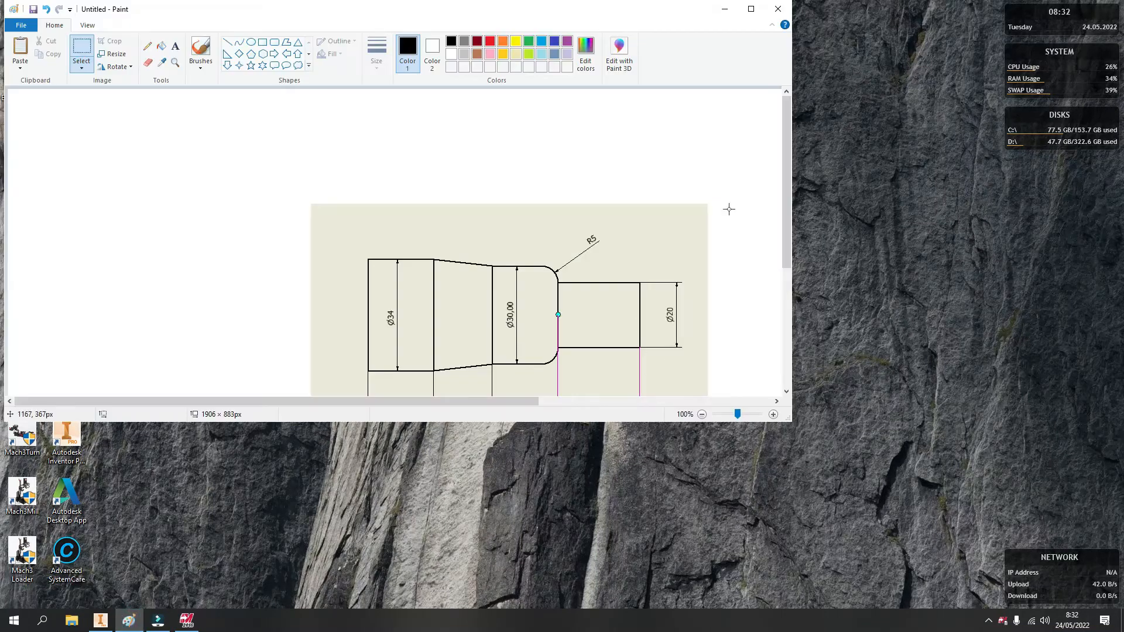
click(751, 9)
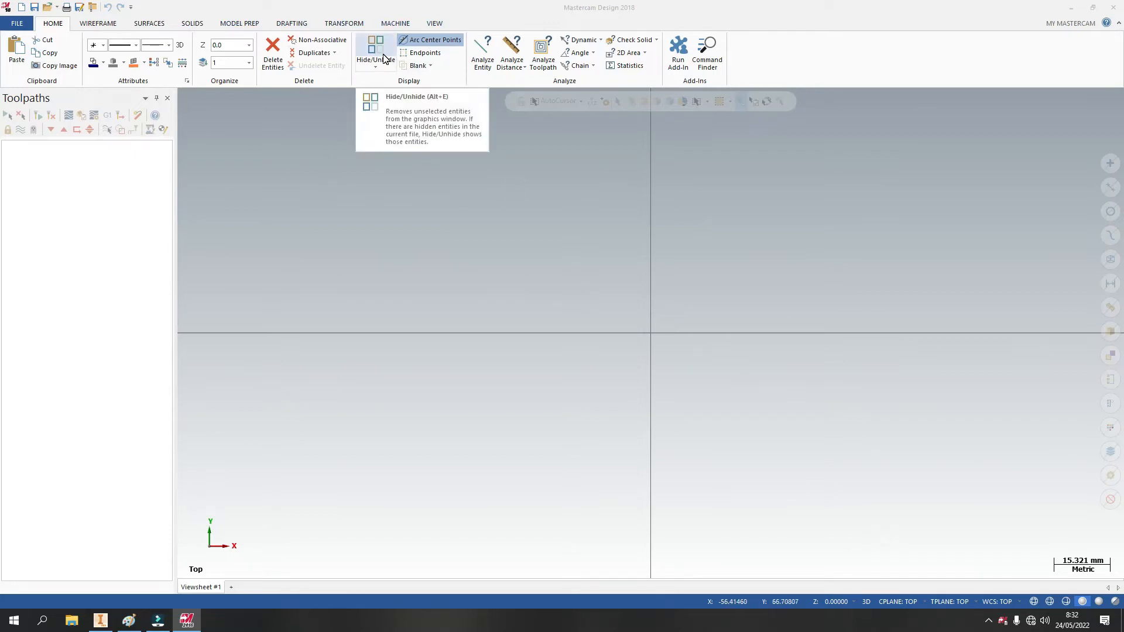
click(94, 26)
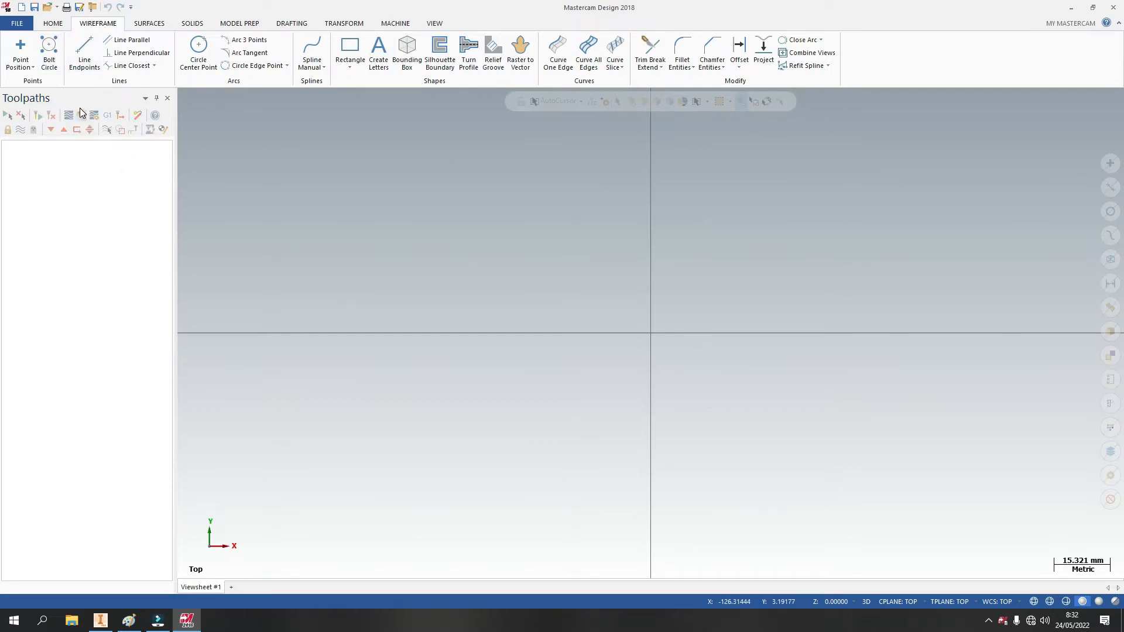
Step: Switch to Paint, draw a horizontal line through the part drawing's centre axis, and undo it
click(129, 621)
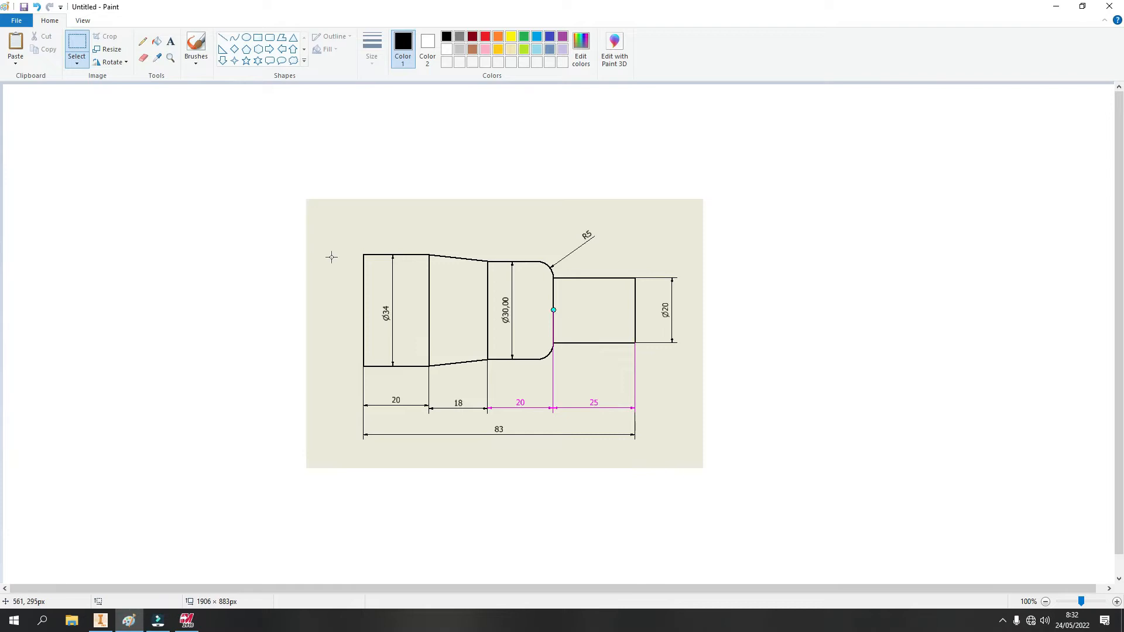
click(225, 39)
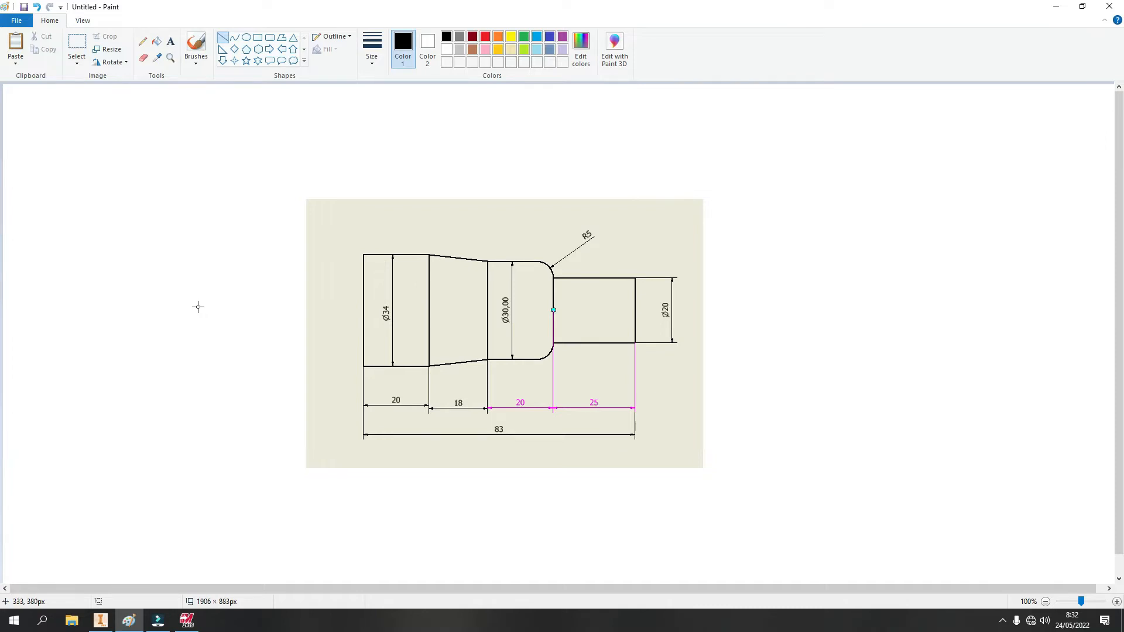
mouse_move(198, 307)
mouse_down()
mouse_move(852, 335)
mouse_move(891, 309)
mouse_up()
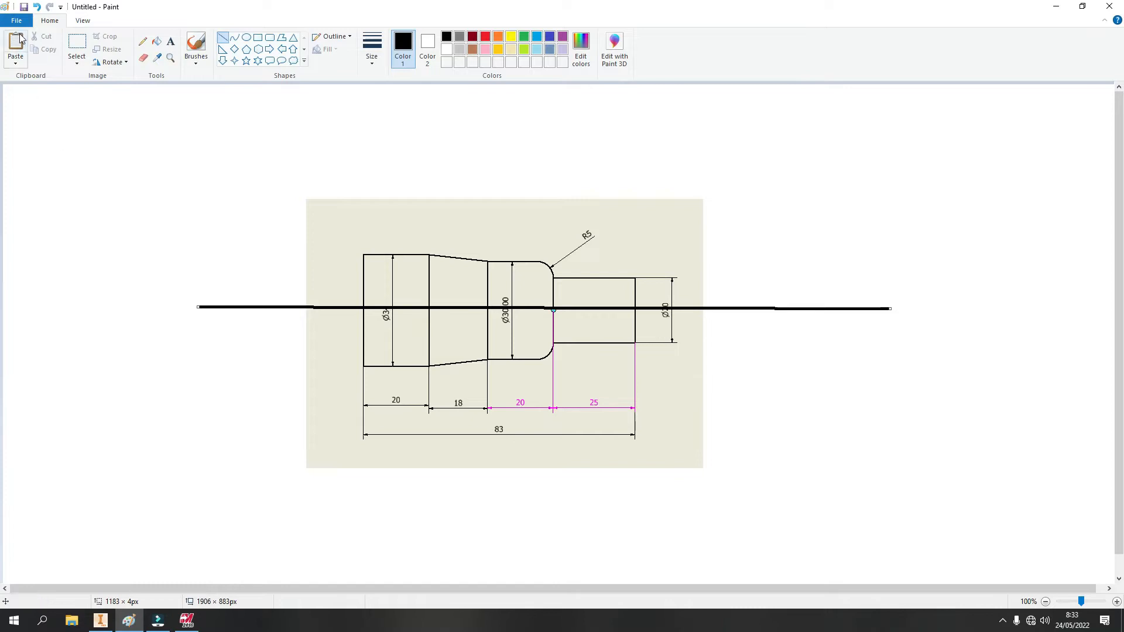
click(37, 8)
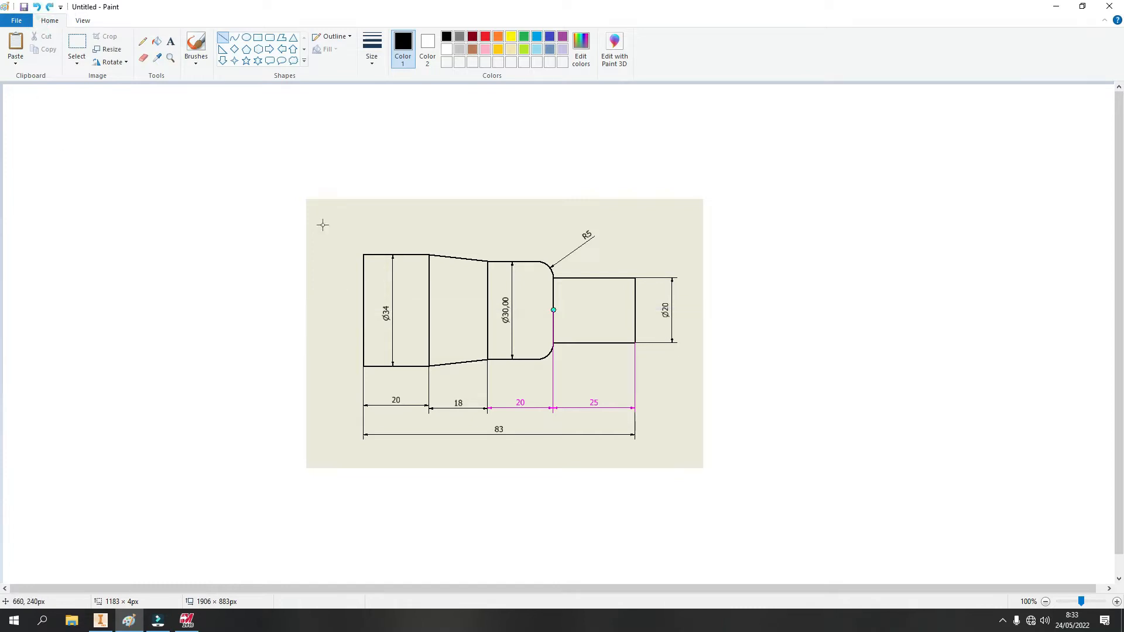
Step: Switch to Mastercam and draw an 83 mm horizontal line from the origin in the negative X direction
click(187, 621)
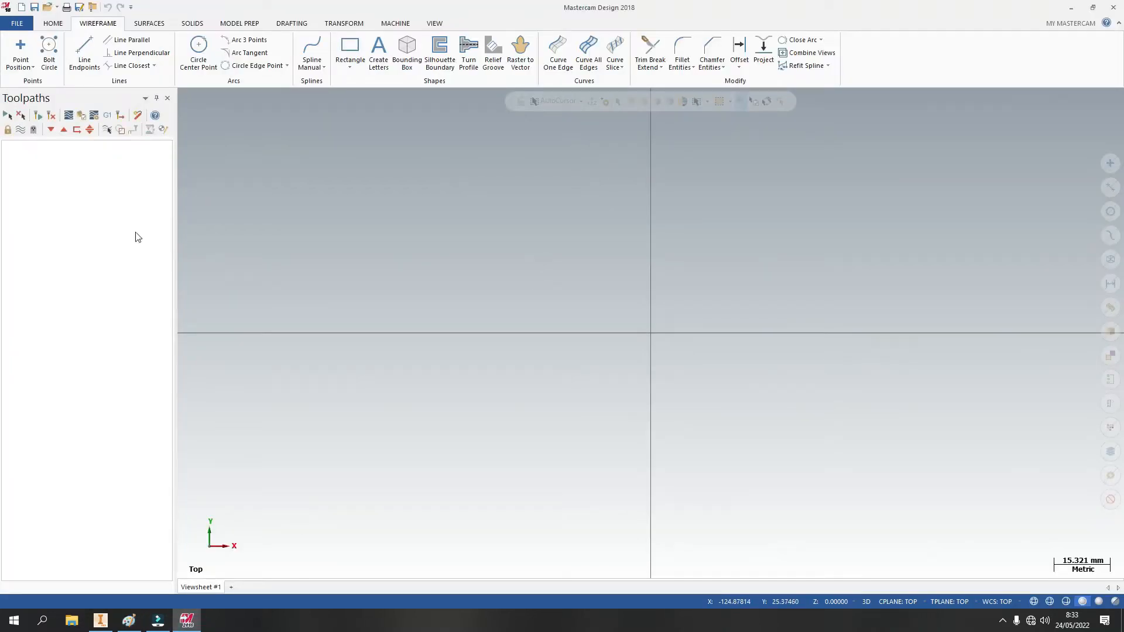
click(83, 52)
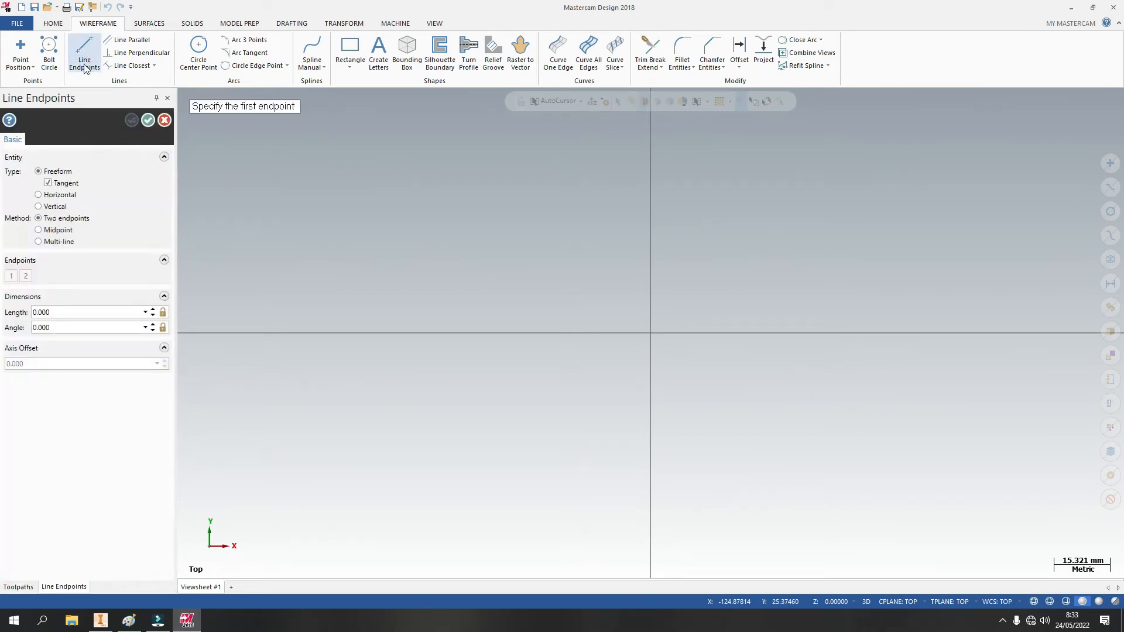
click(651, 333)
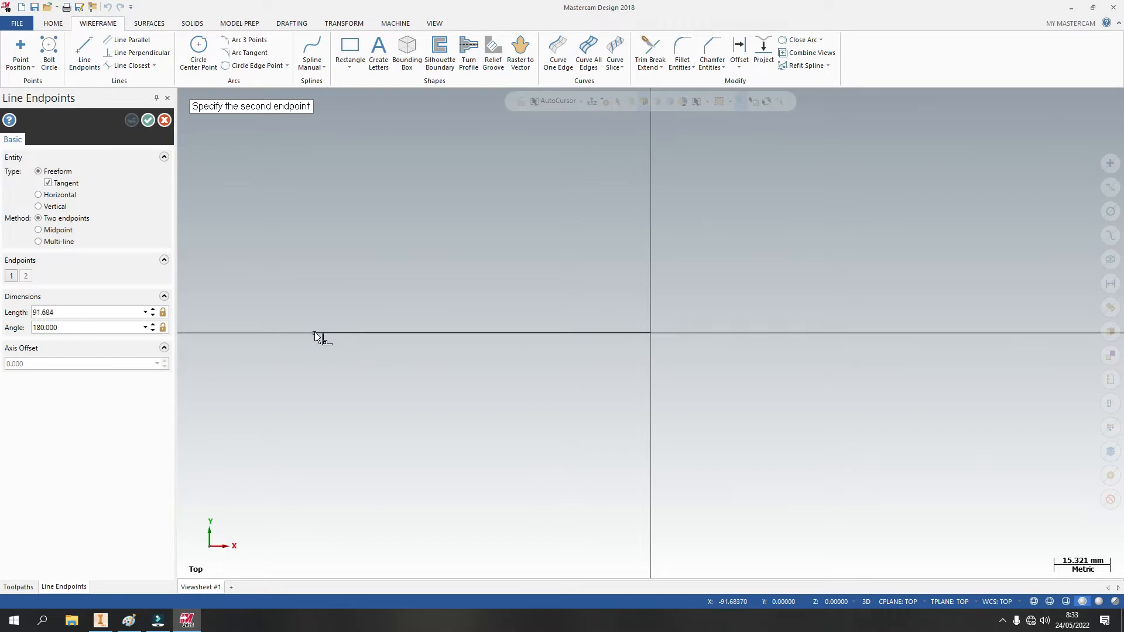
click(278, 333)
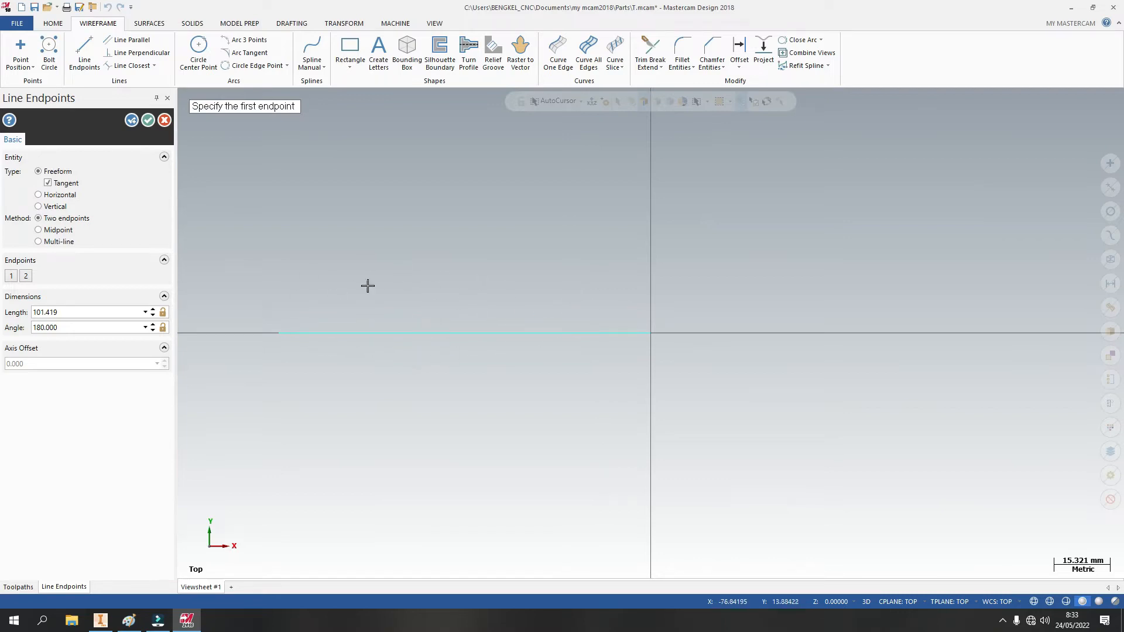
click(139, 622)
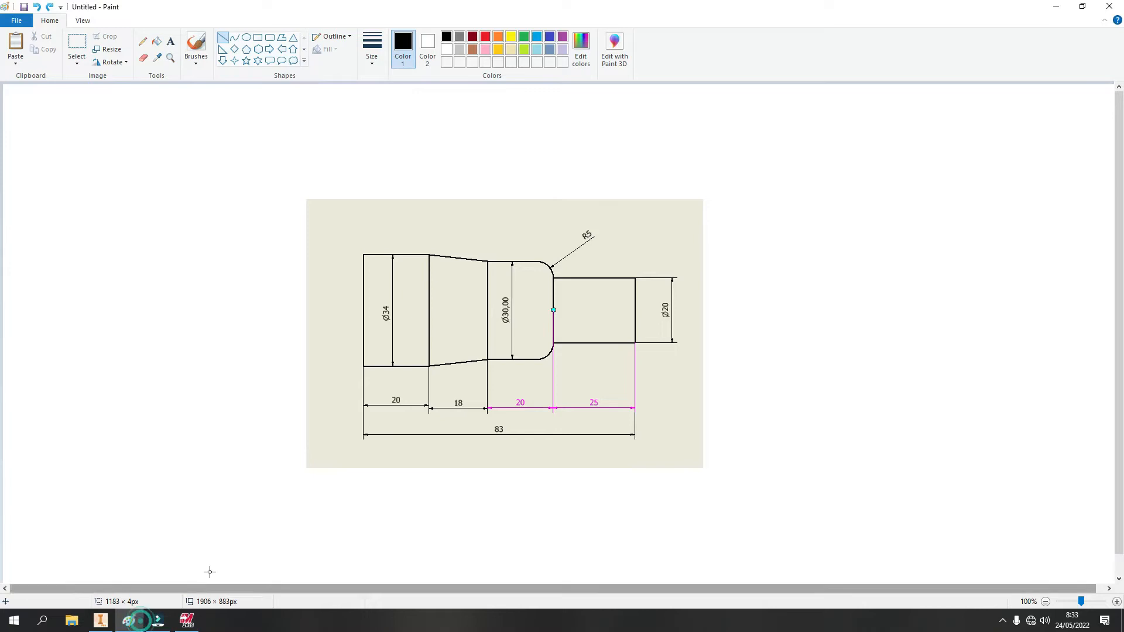
click(187, 621)
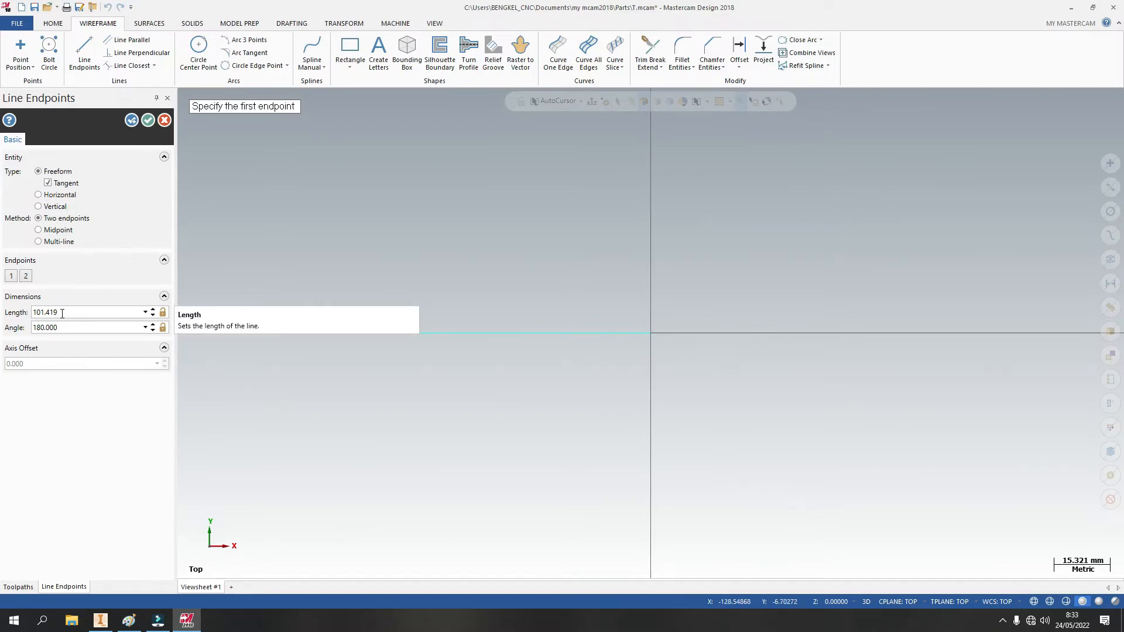
double_click(62, 313)
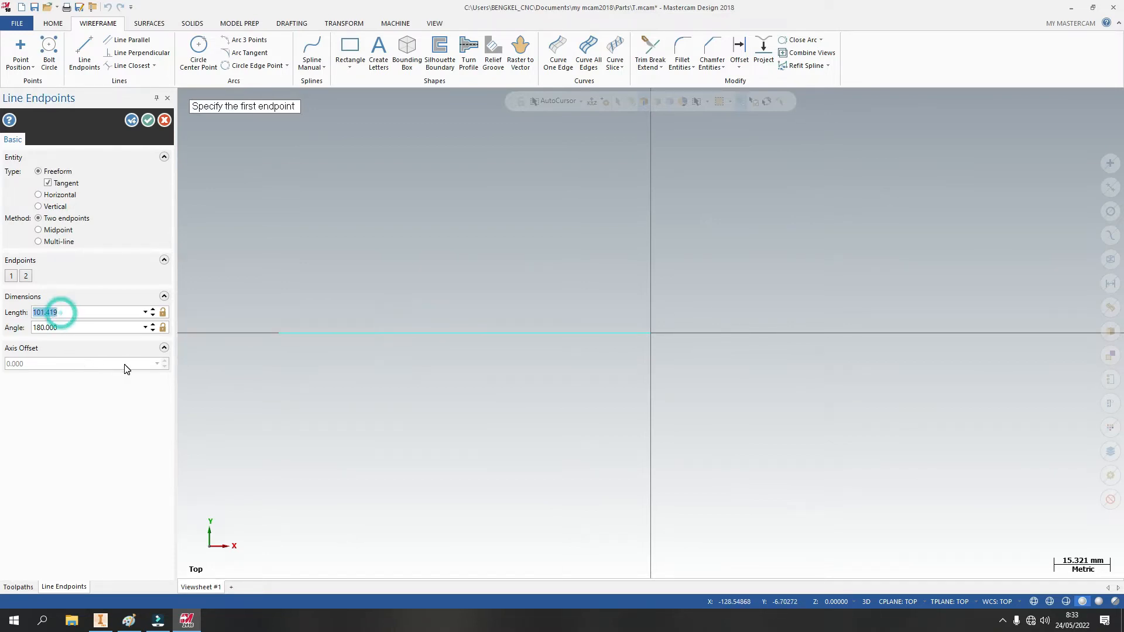
text(83)
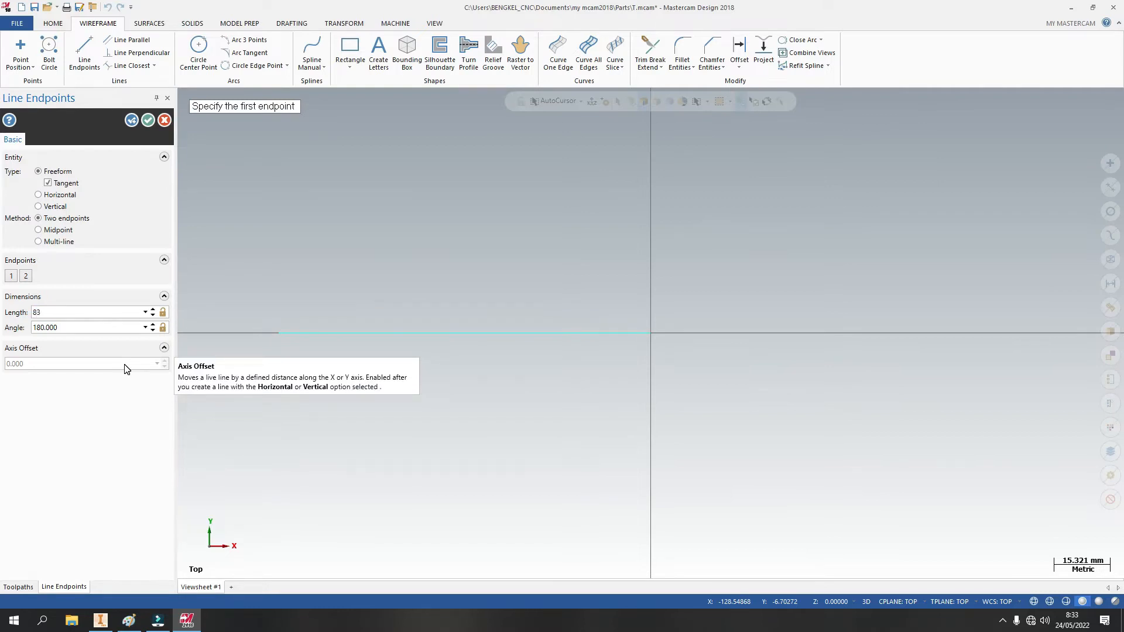
click(149, 120)
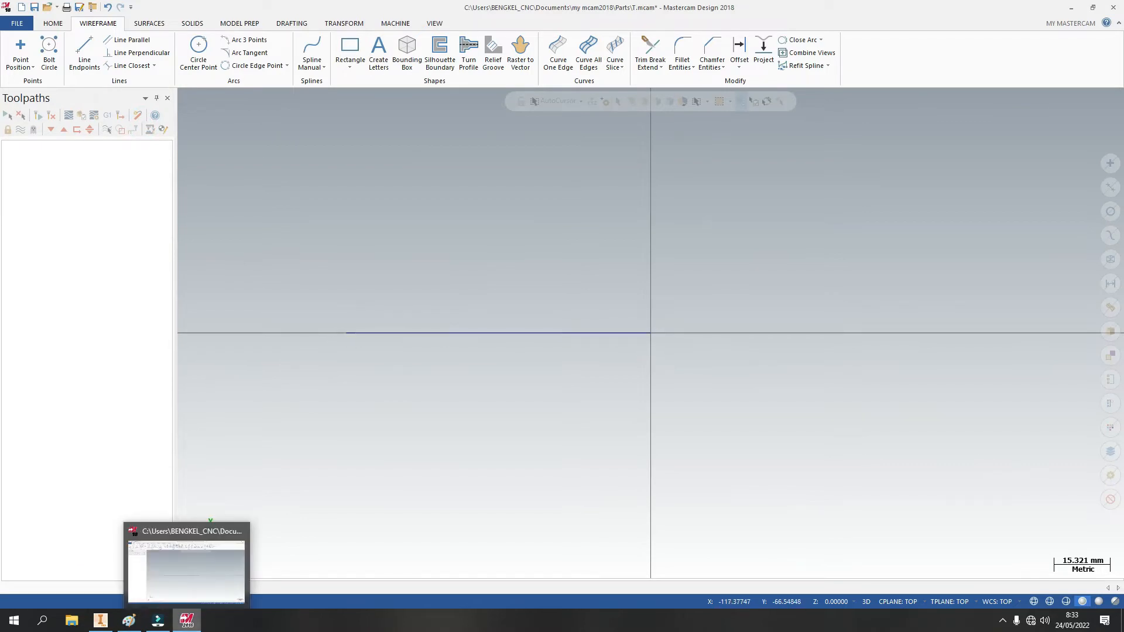
Step: Check the large diameter in the Paint drawing, and draw a 17 mm vertical line upward from the horizontal line's left end in Mastercam
click(130, 622)
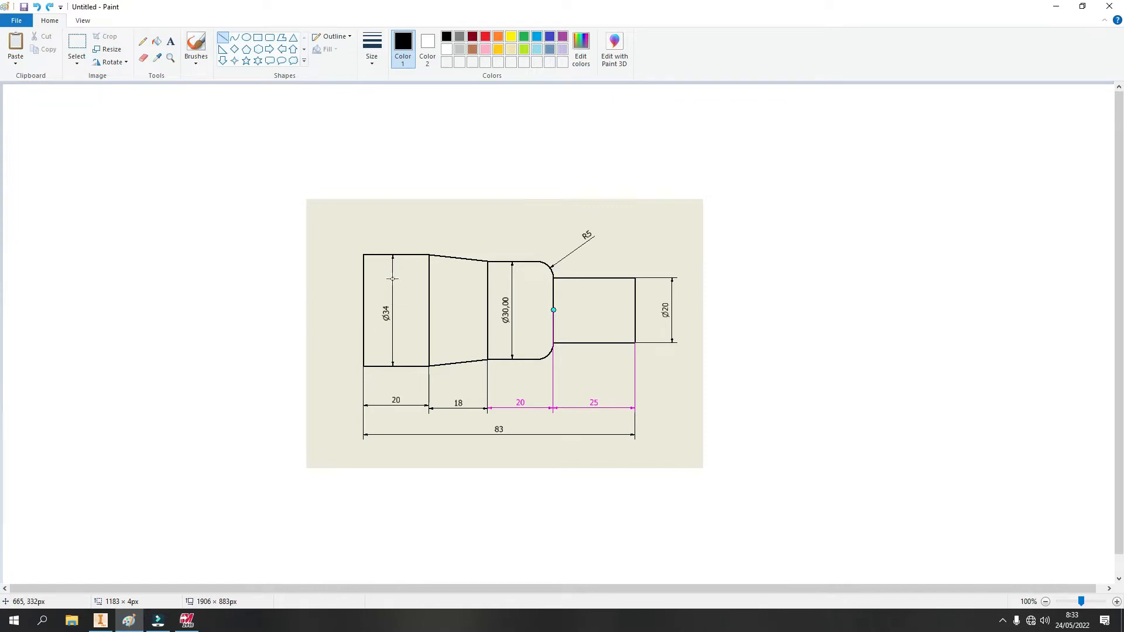
click(1061, 13)
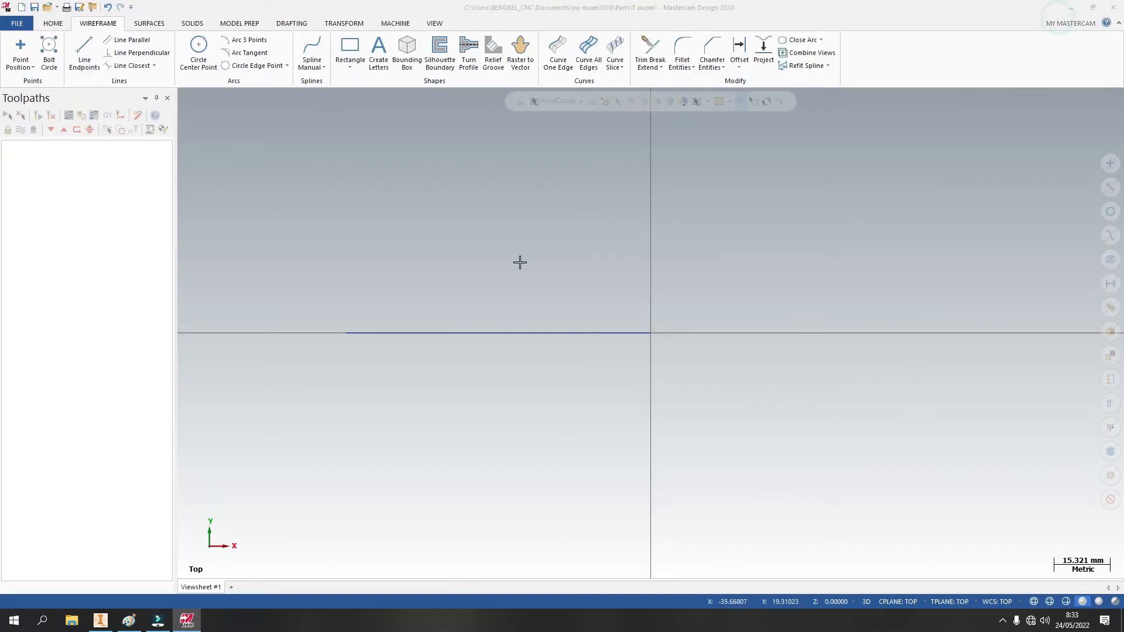
click(82, 54)
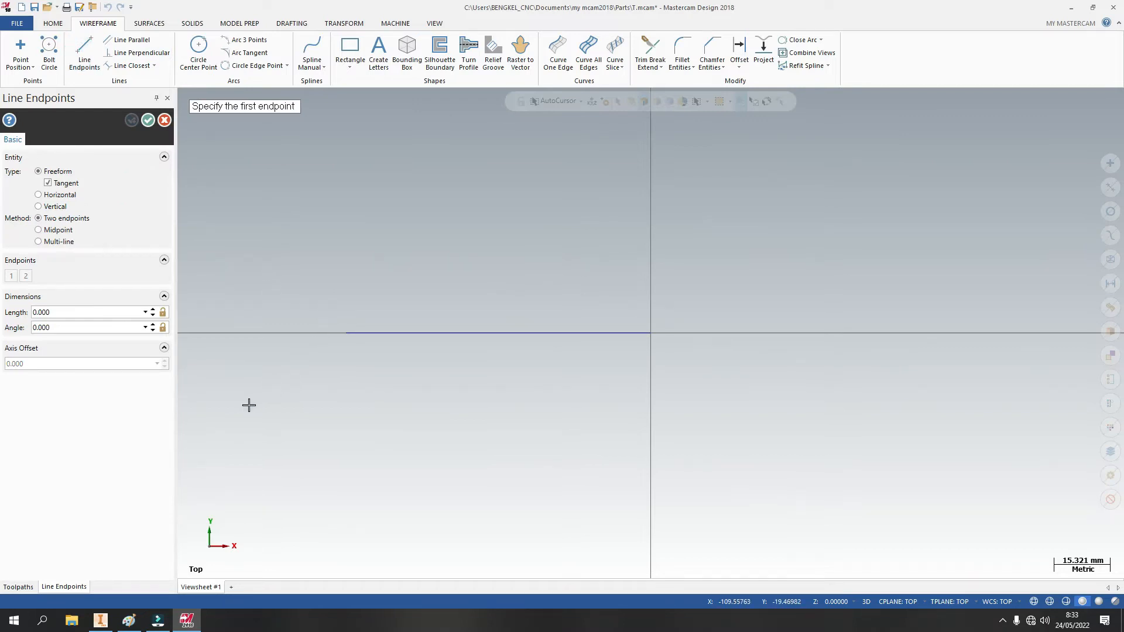
click(346, 333)
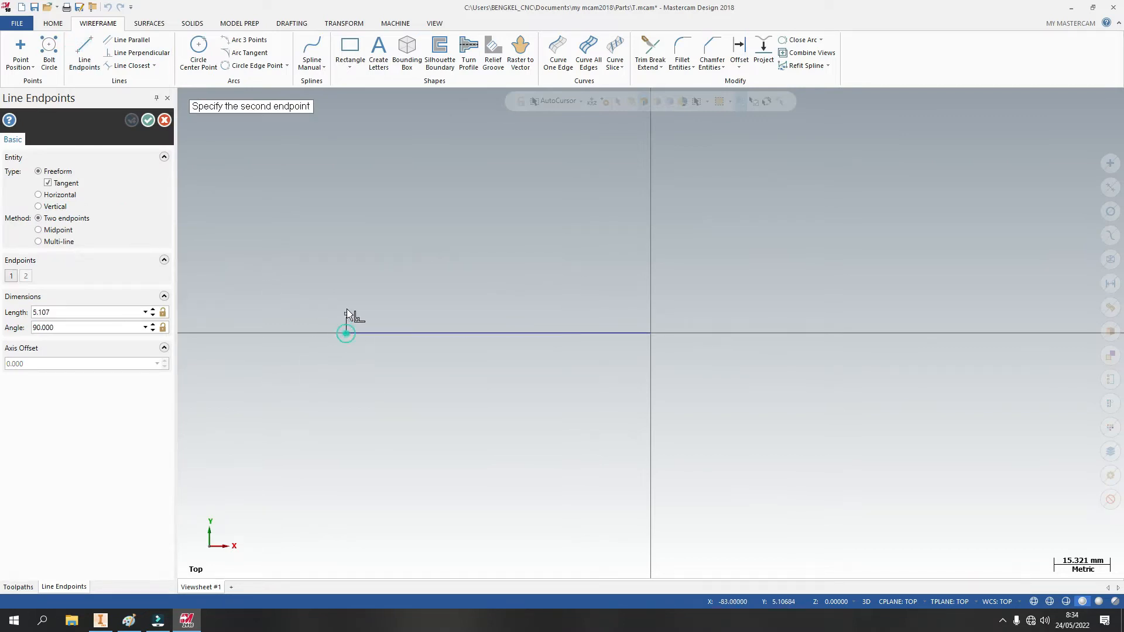
click(348, 279)
click(96, 312)
text(17)
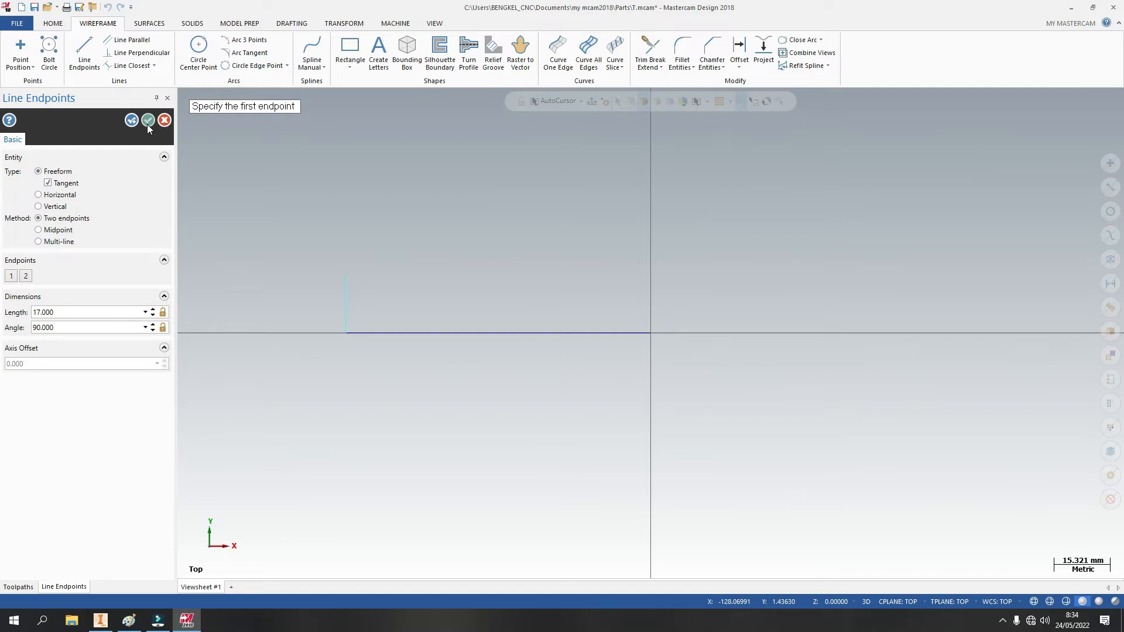
click(148, 120)
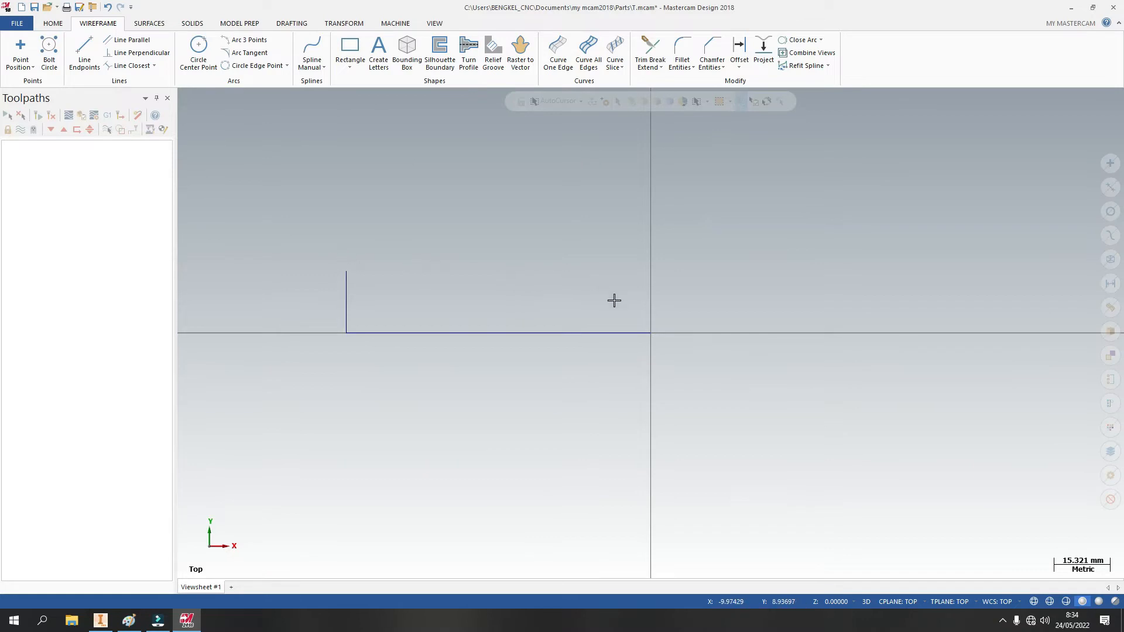
Step: Check the first segment length in the Paint drawing, and offset a copy of the vertical line 20 mm toward the origin in Mastercam
click(127, 622)
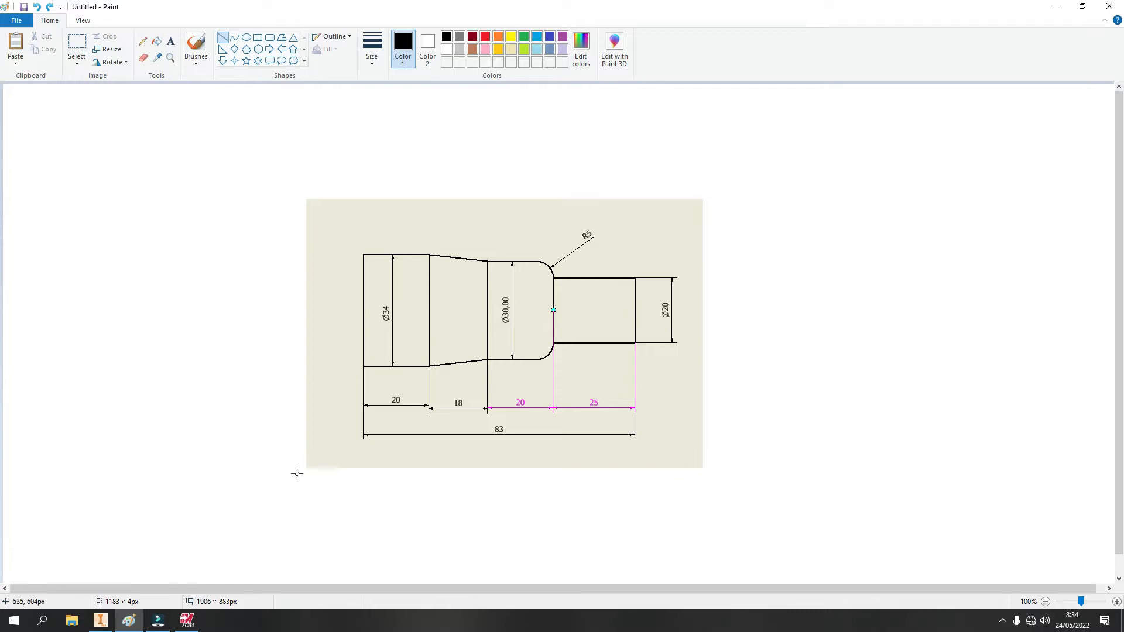
click(187, 621)
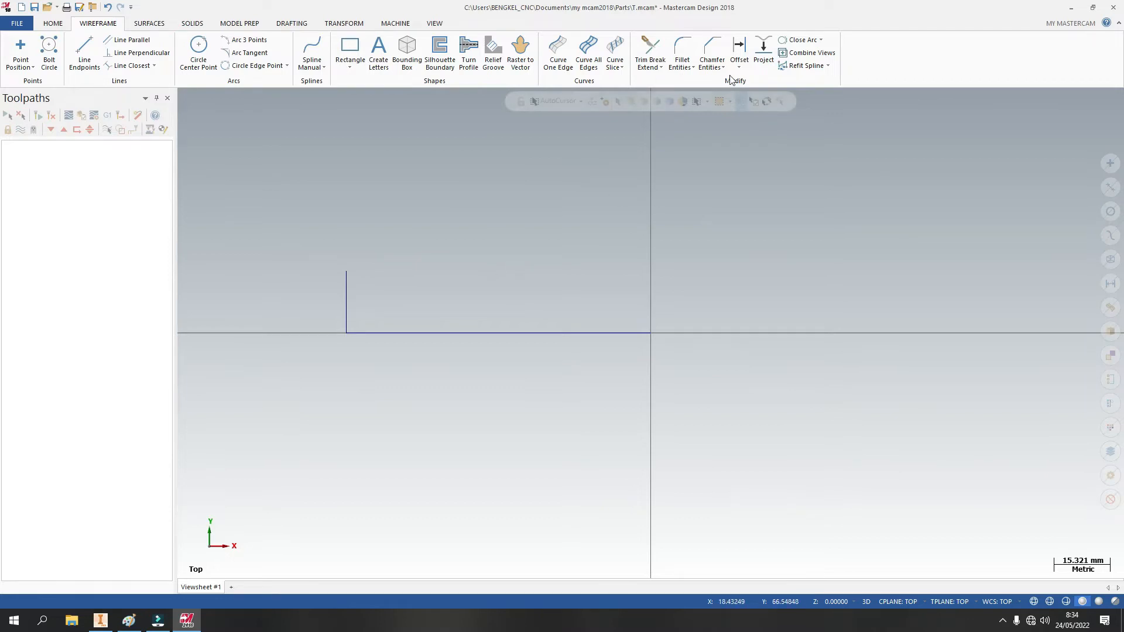
mouse_move(199, 628)
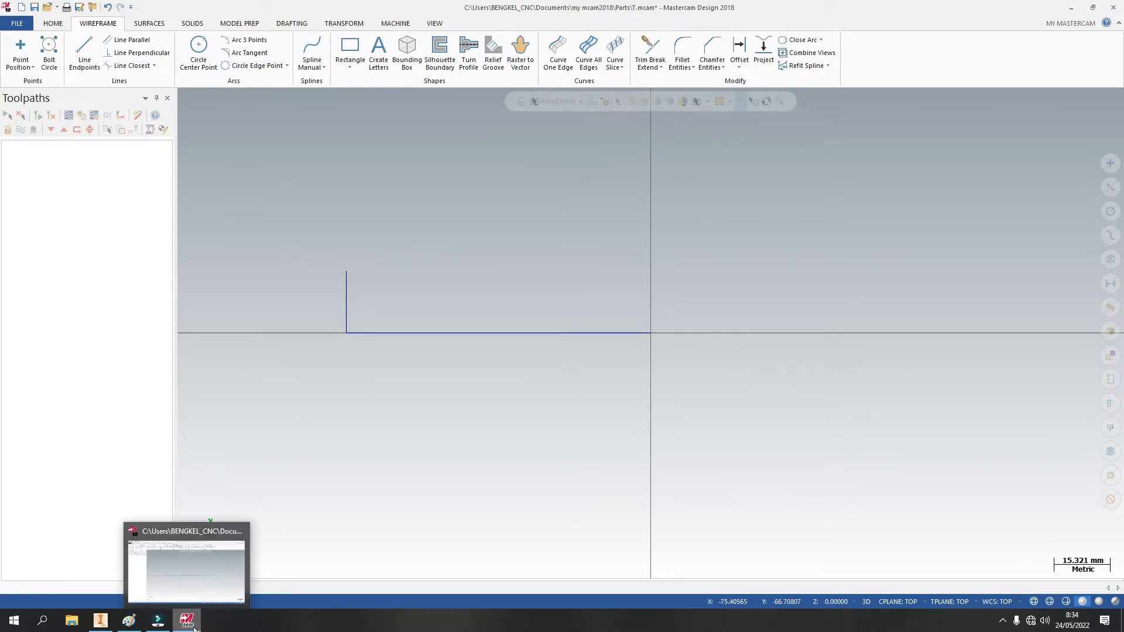
click(194, 628)
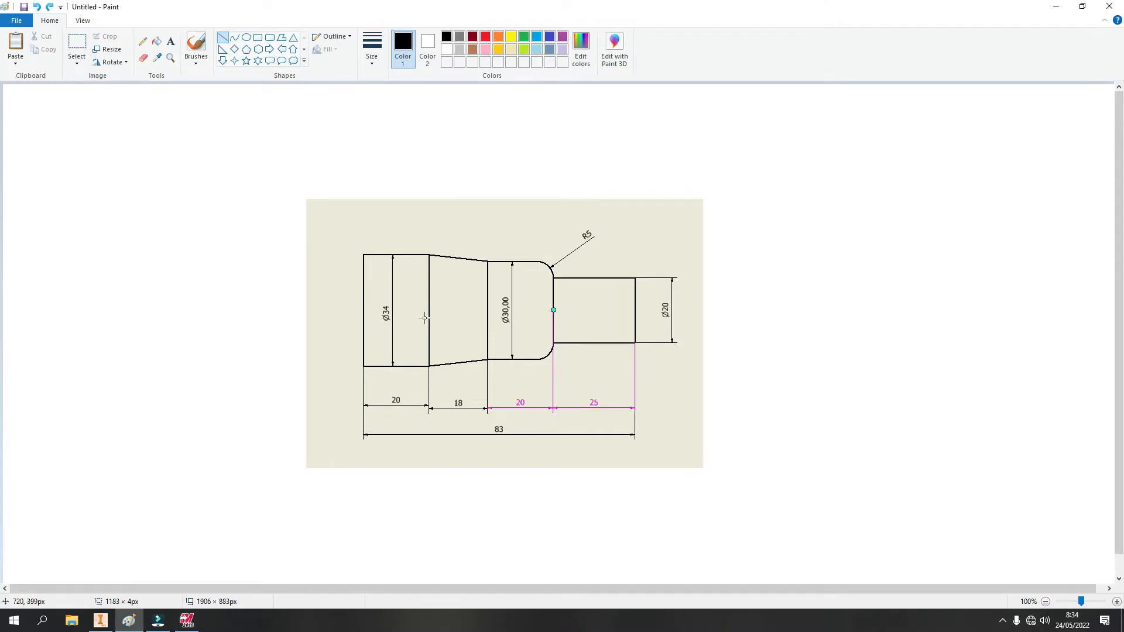
mouse_move(128, 626)
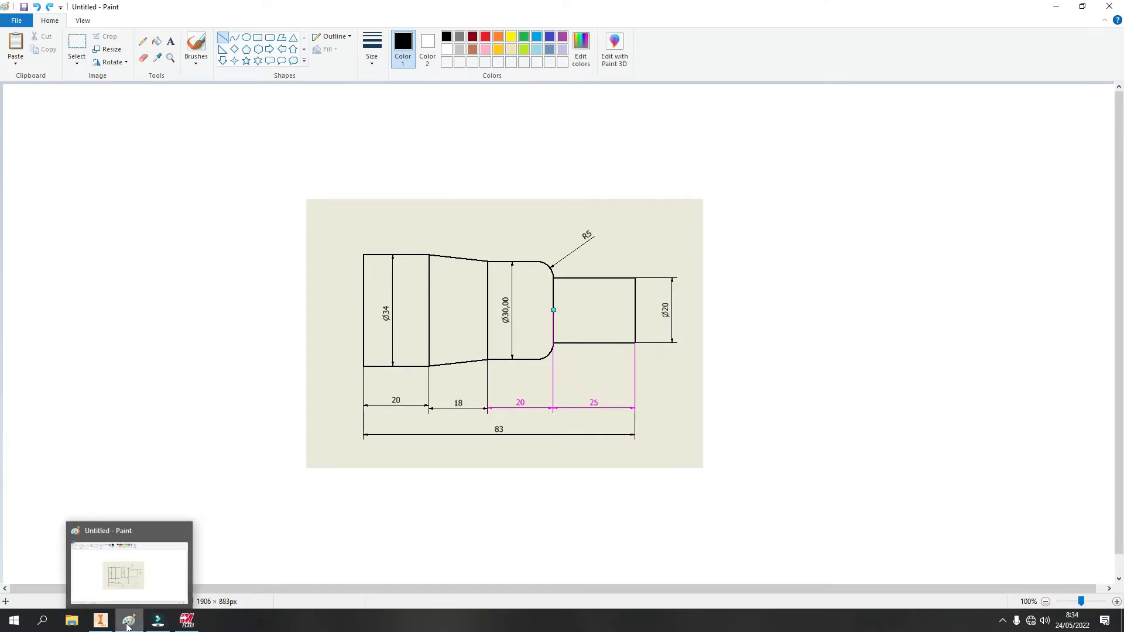
click(184, 625)
click(737, 48)
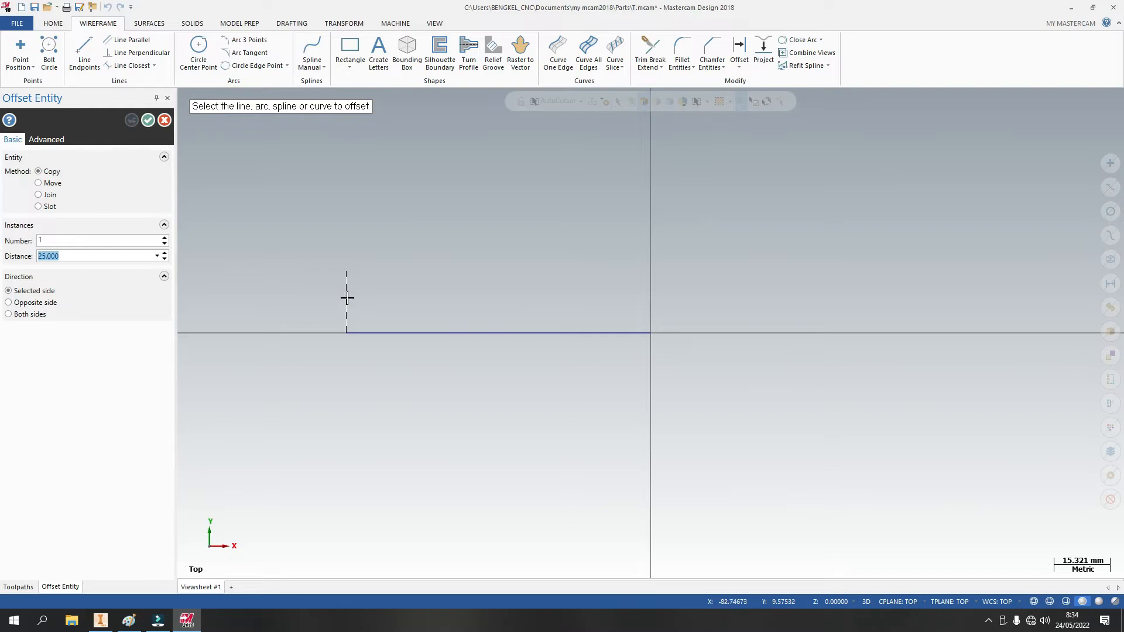
click(83, 256)
drag(76, 252, 21, 252)
text(2)
click(347, 290)
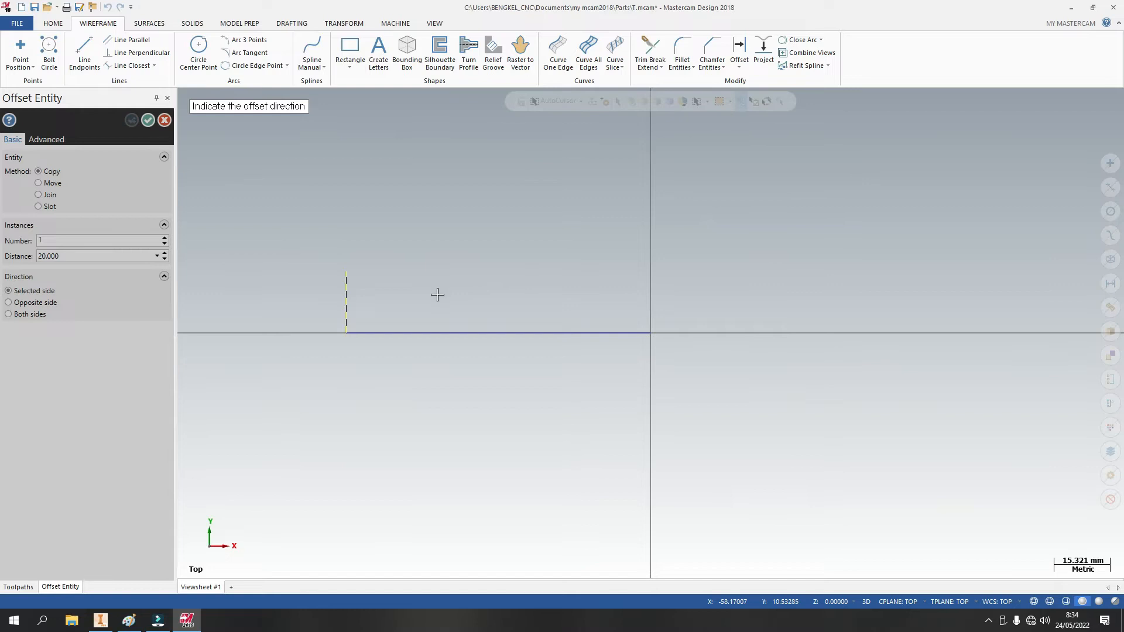
click(436, 295)
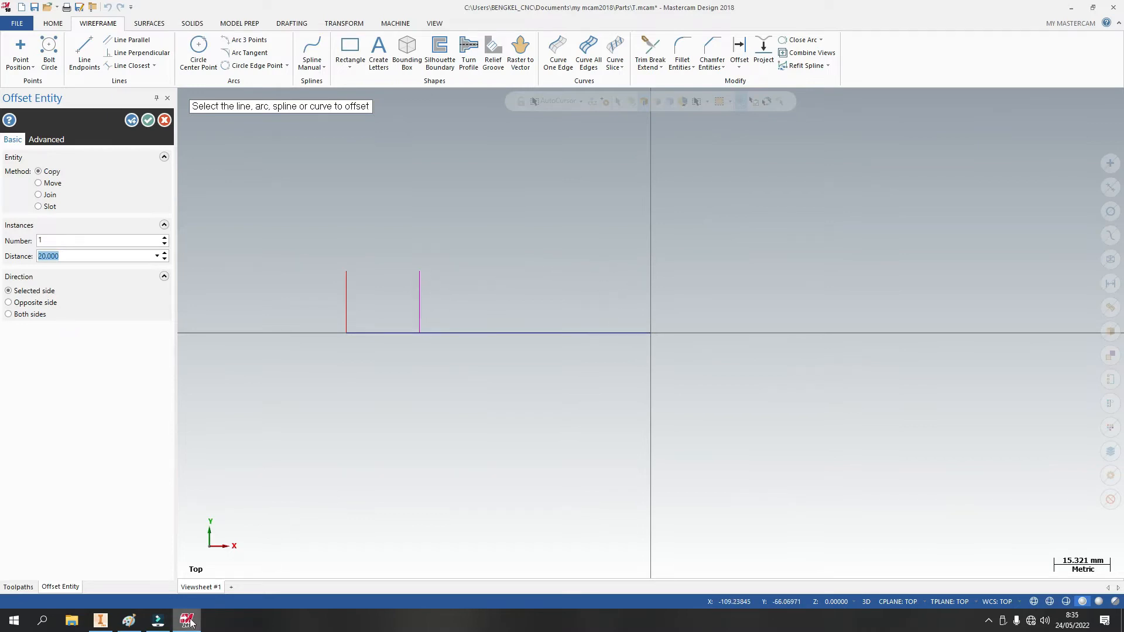
Step: Check the taper length in the Paint drawing, and offset a copy of the second vertical line 18 mm toward the origin
click(129, 622)
click(130, 622)
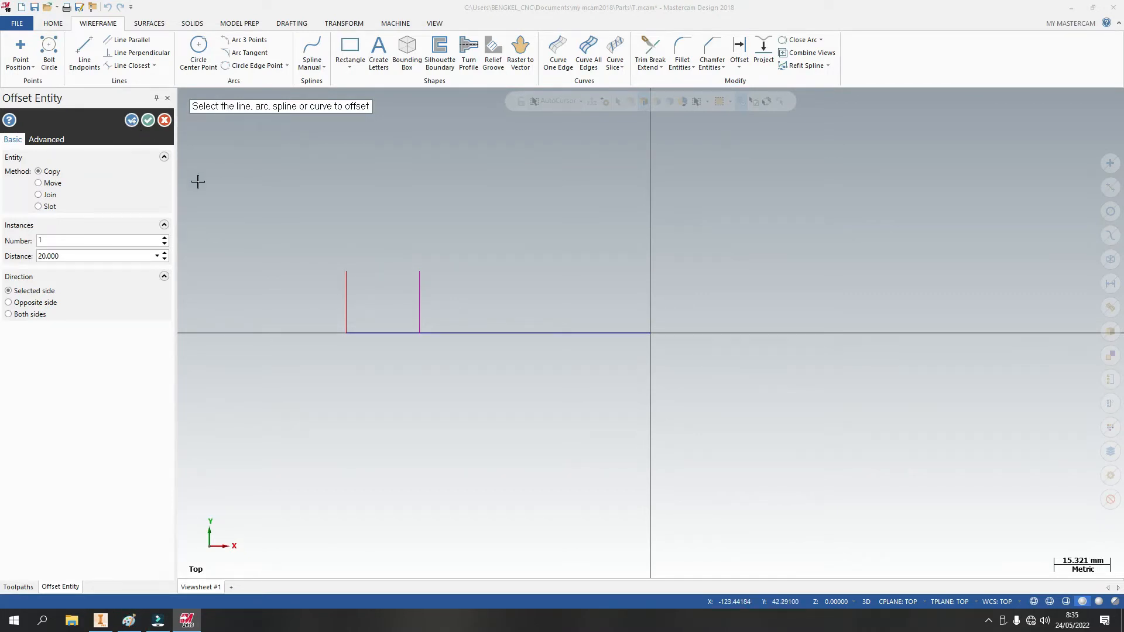
click(133, 122)
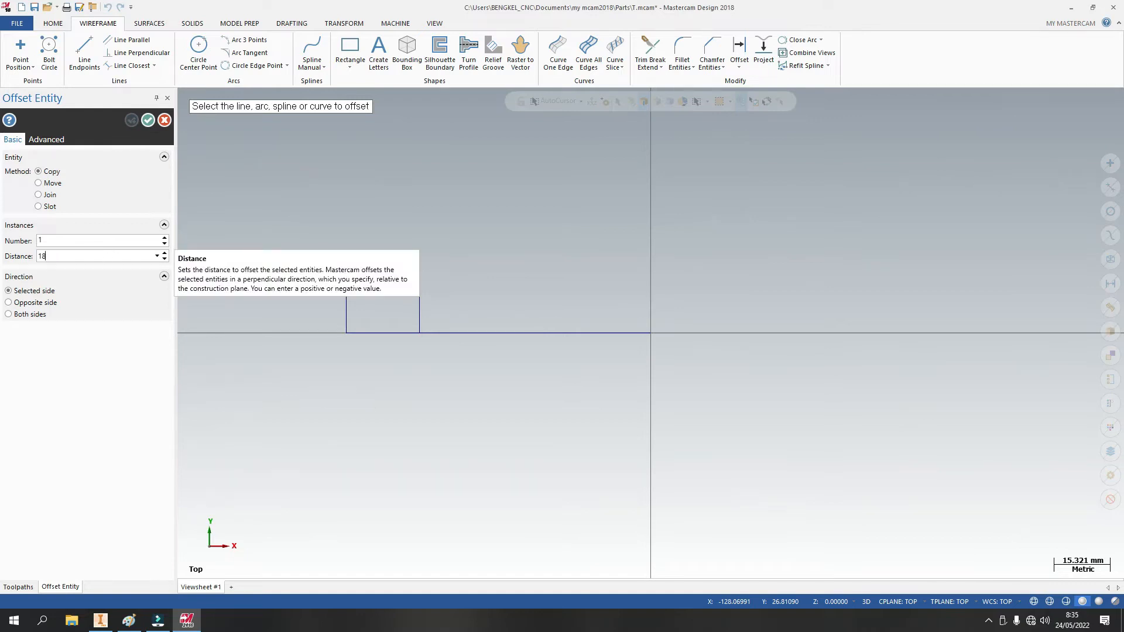
click(419, 298)
click(497, 296)
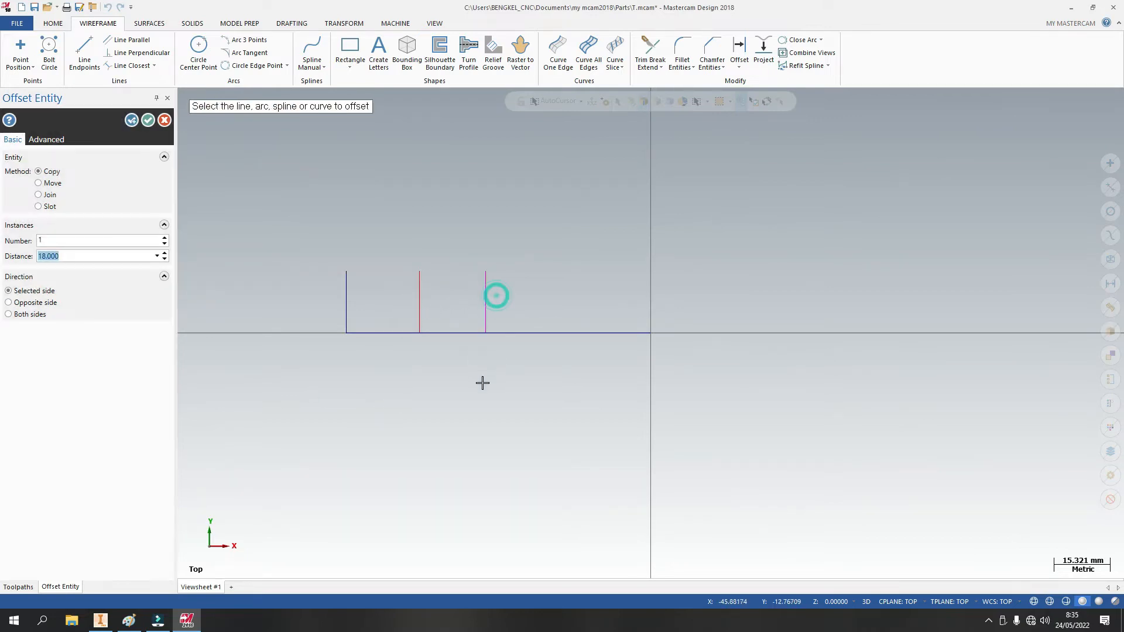
Step: Check the third segment length in the Paint drawing, and offset a copy of the third vertical line 20 mm toward the origin in Mastercam
click(188, 622)
click(189, 622)
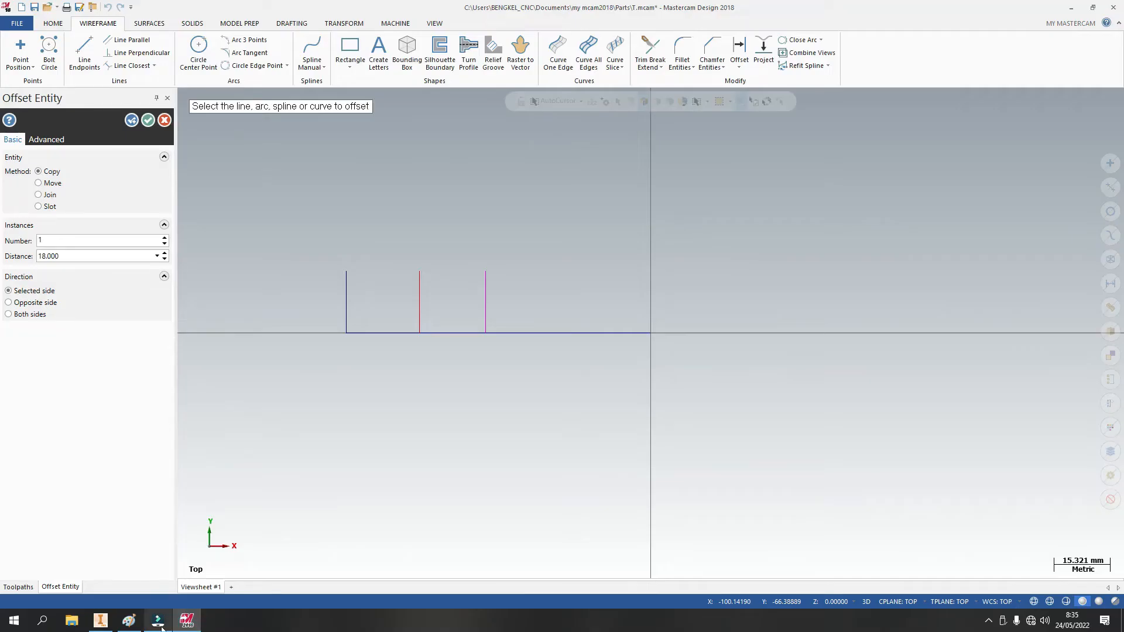
click(130, 622)
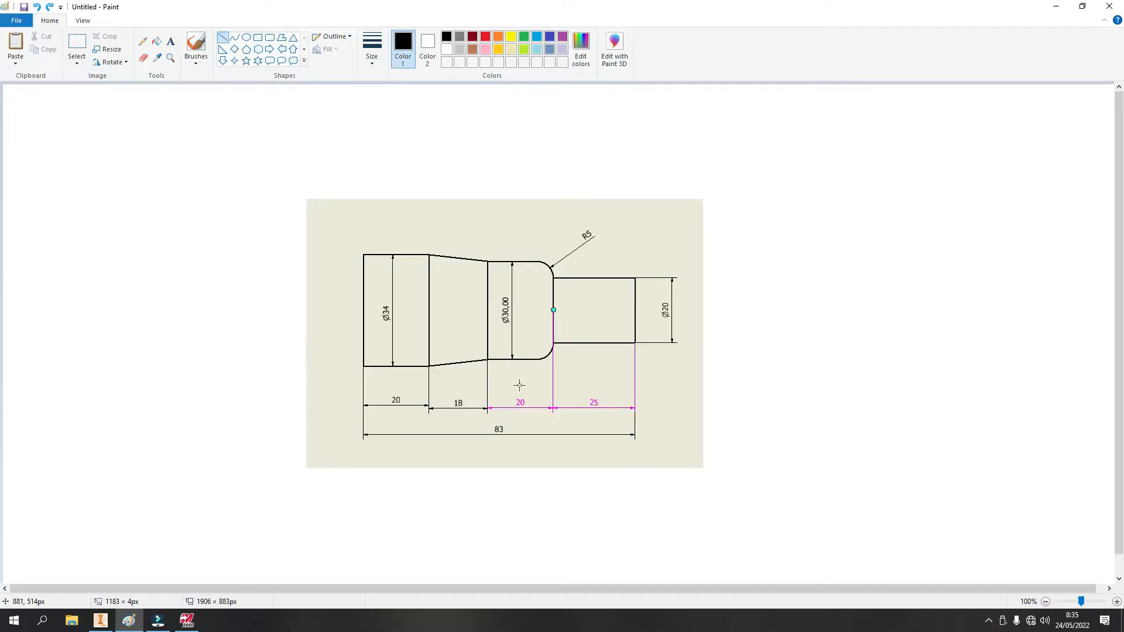
click(193, 620)
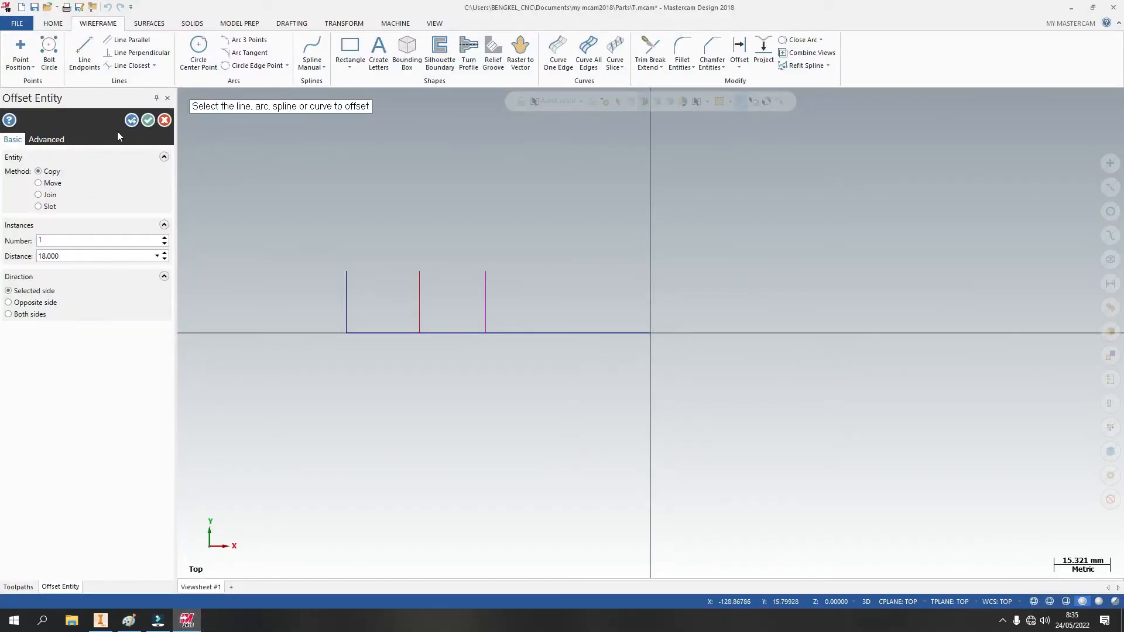
text(20)
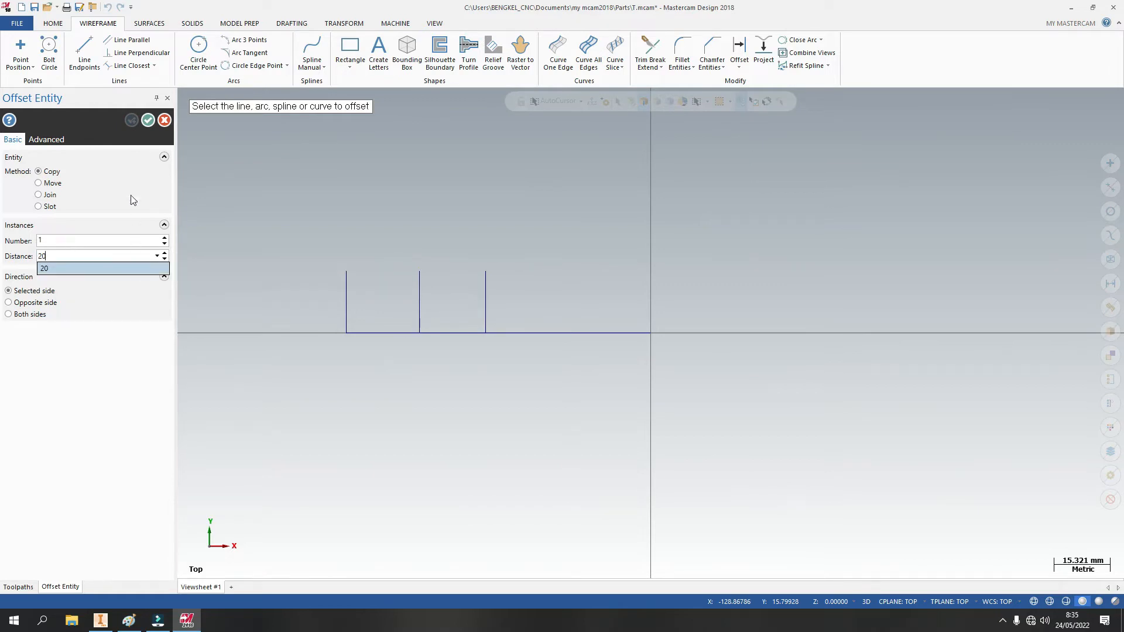
click(118, 336)
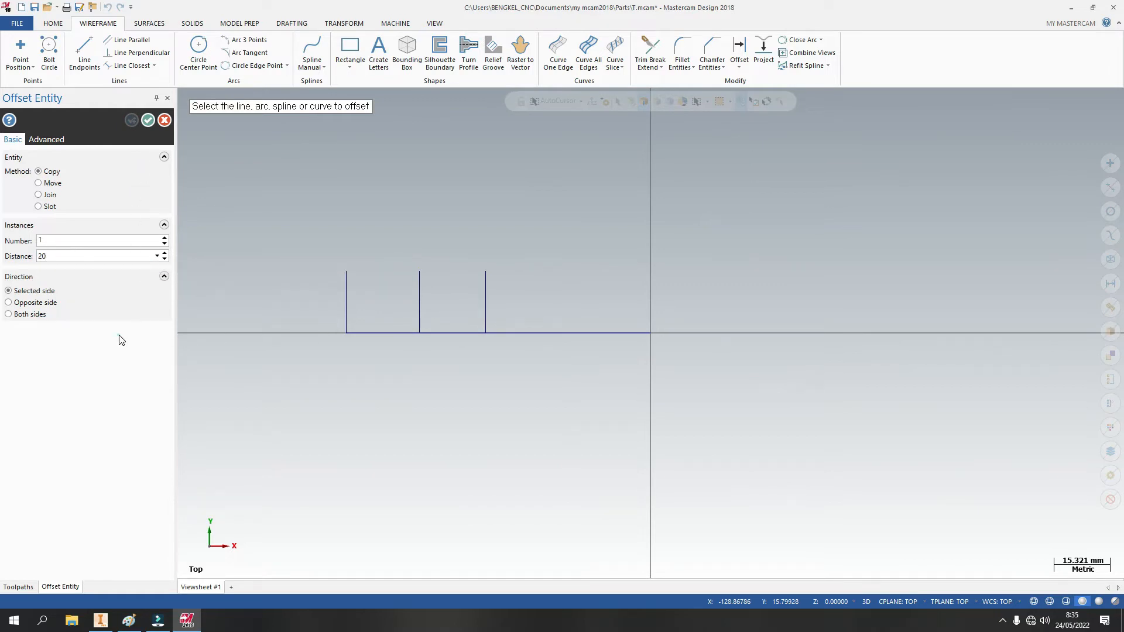
click(486, 301)
click(540, 301)
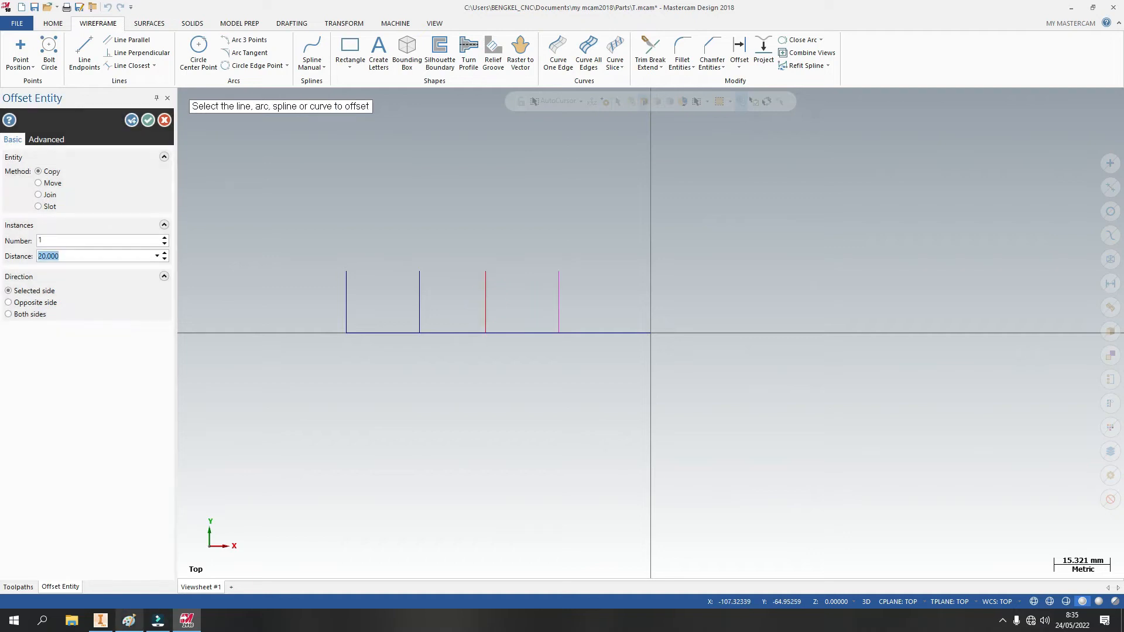
Step: Check the end segment length in the Paint drawing, and offset a copy of the fourth vertical line 25 mm to the origin in Mastercam
click(129, 621)
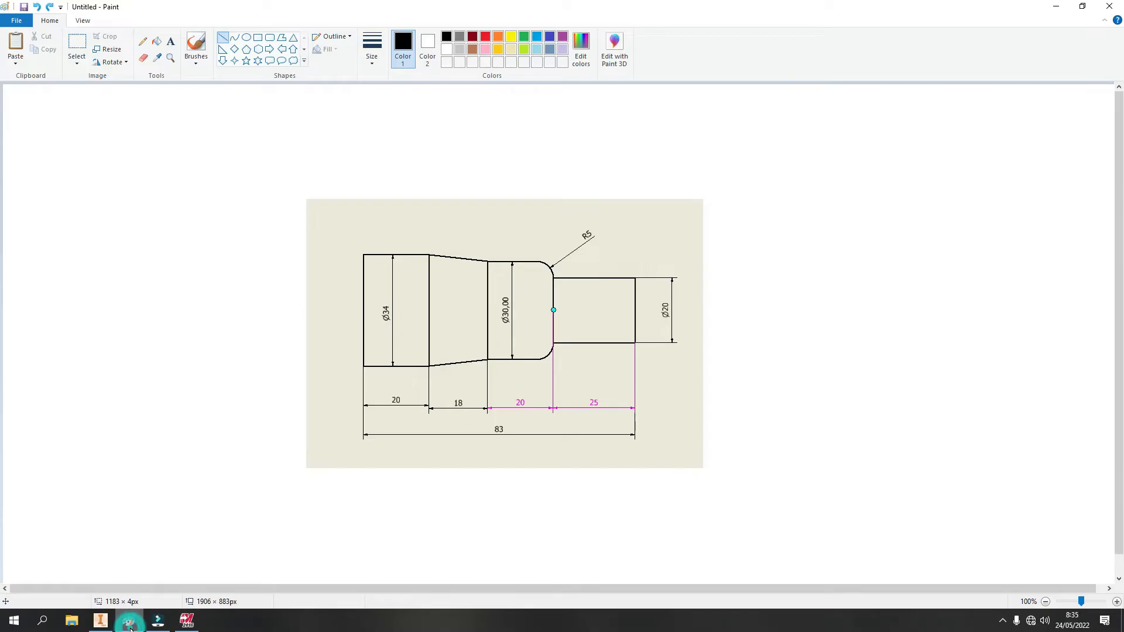
click(129, 621)
click(133, 120)
text(25)
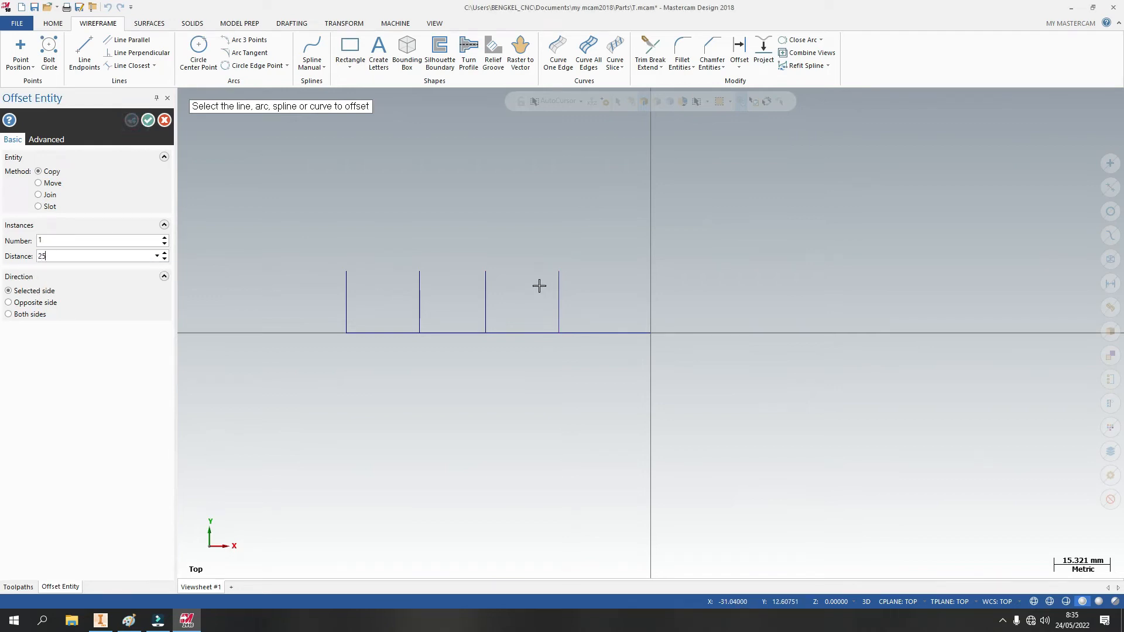
click(558, 293)
click(645, 292)
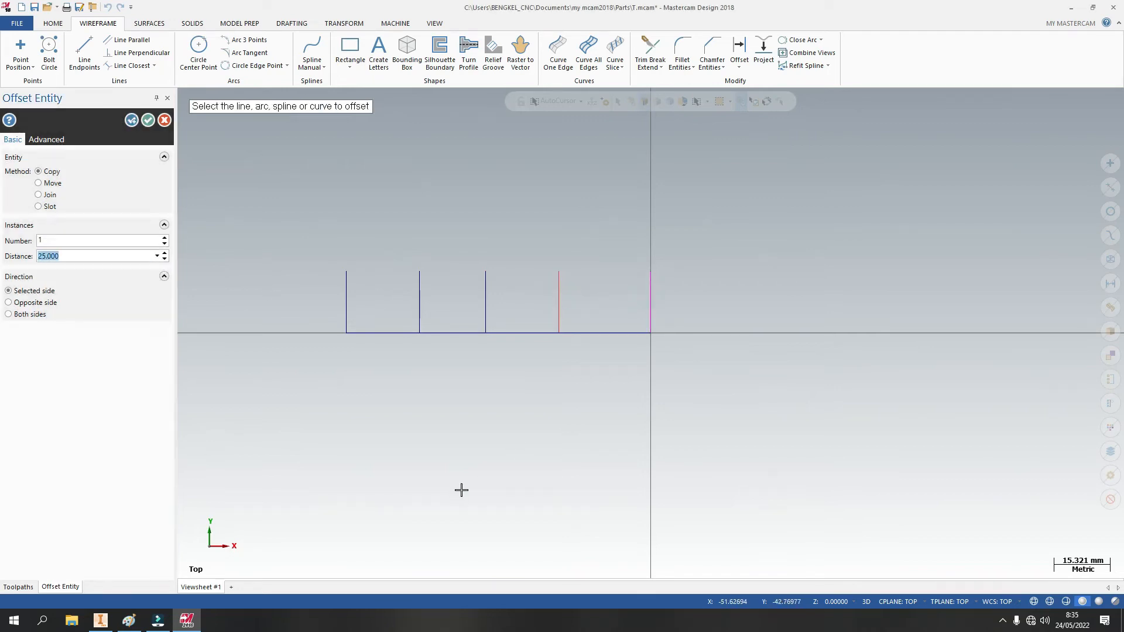
click(148, 120)
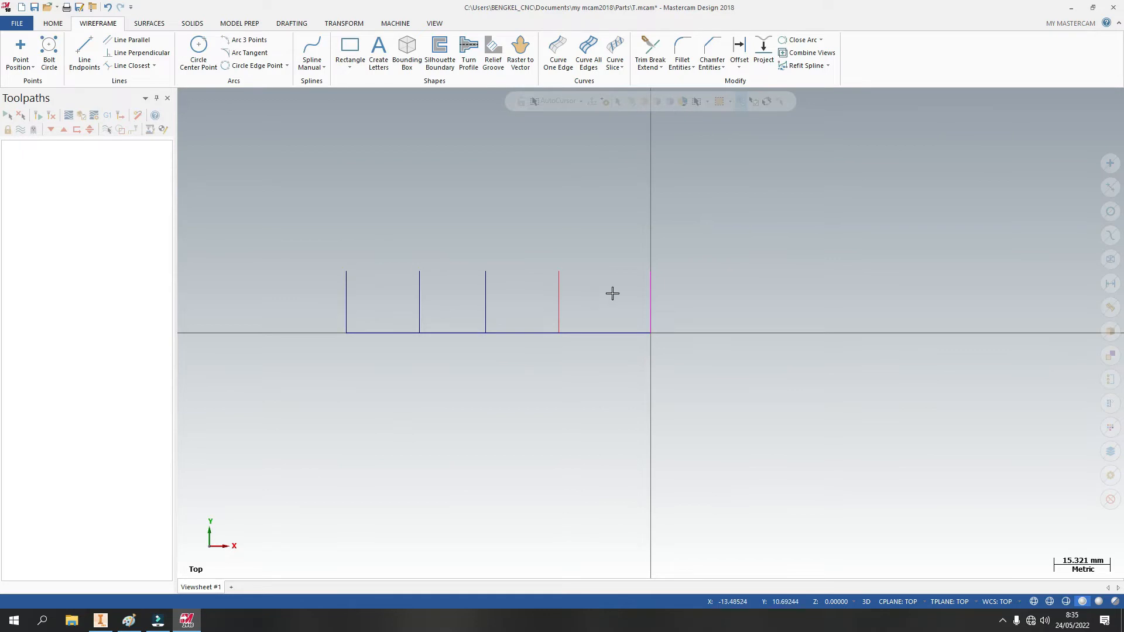
Step: Check the small diameter in the Paint drawing, and offset a copy of the horizontal base line 10 mm upward in Mastercam
click(141, 627)
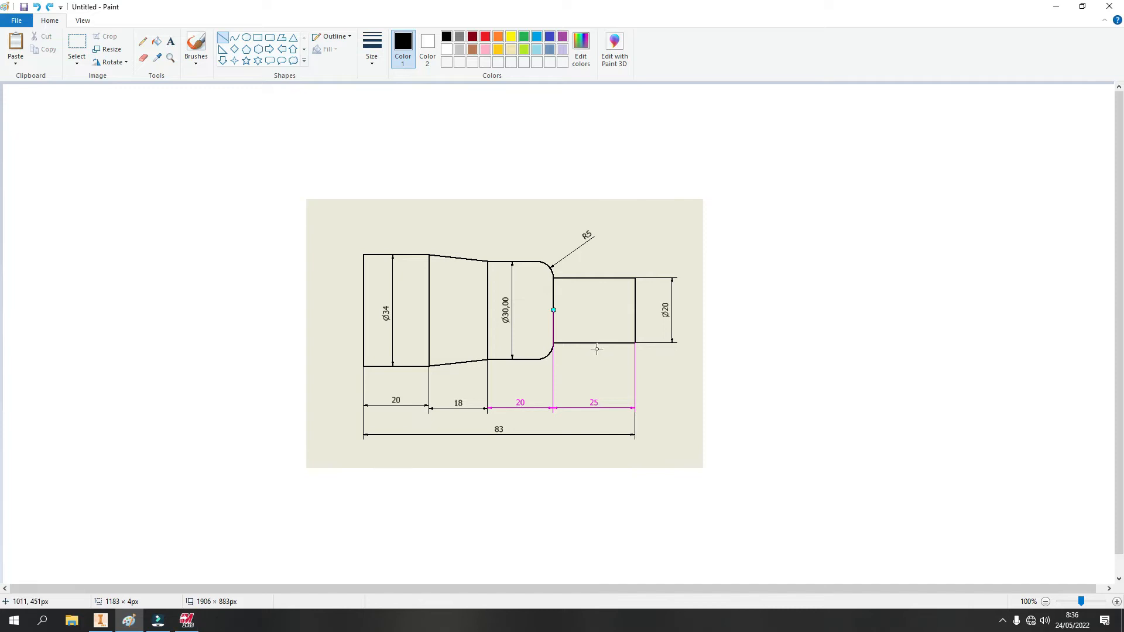
click(193, 625)
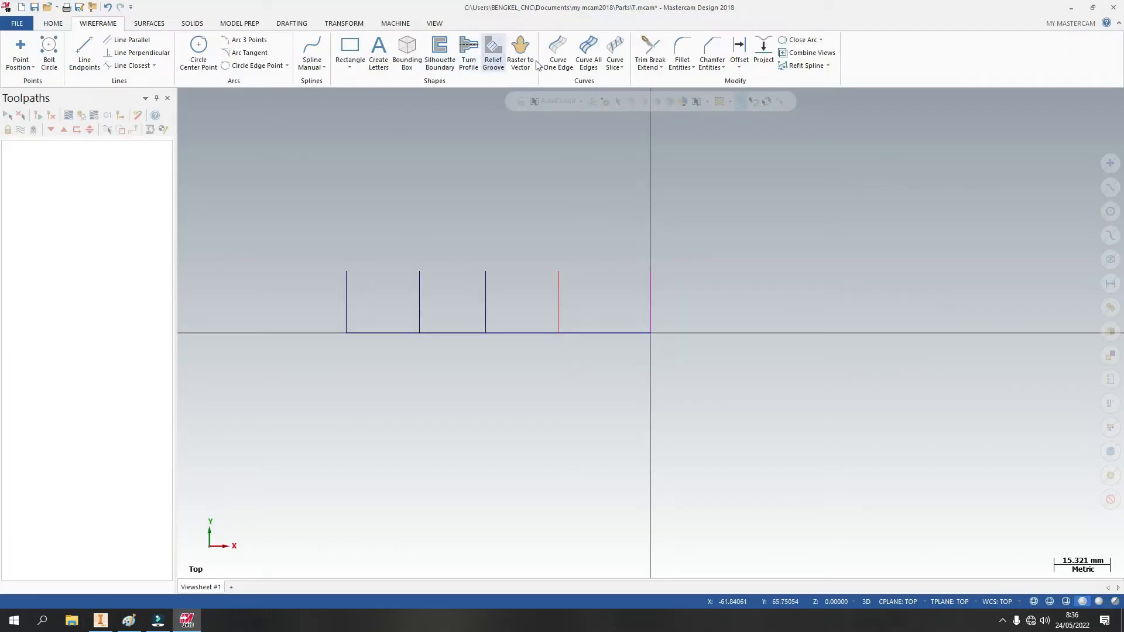
click(740, 50)
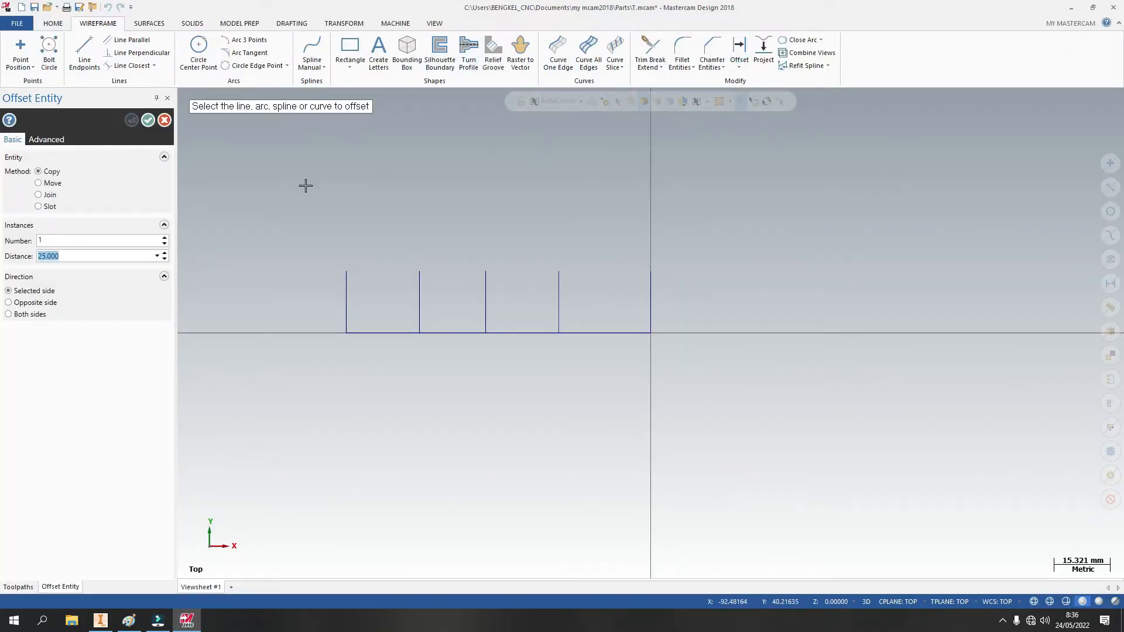
text(10)
click(529, 335)
click(528, 284)
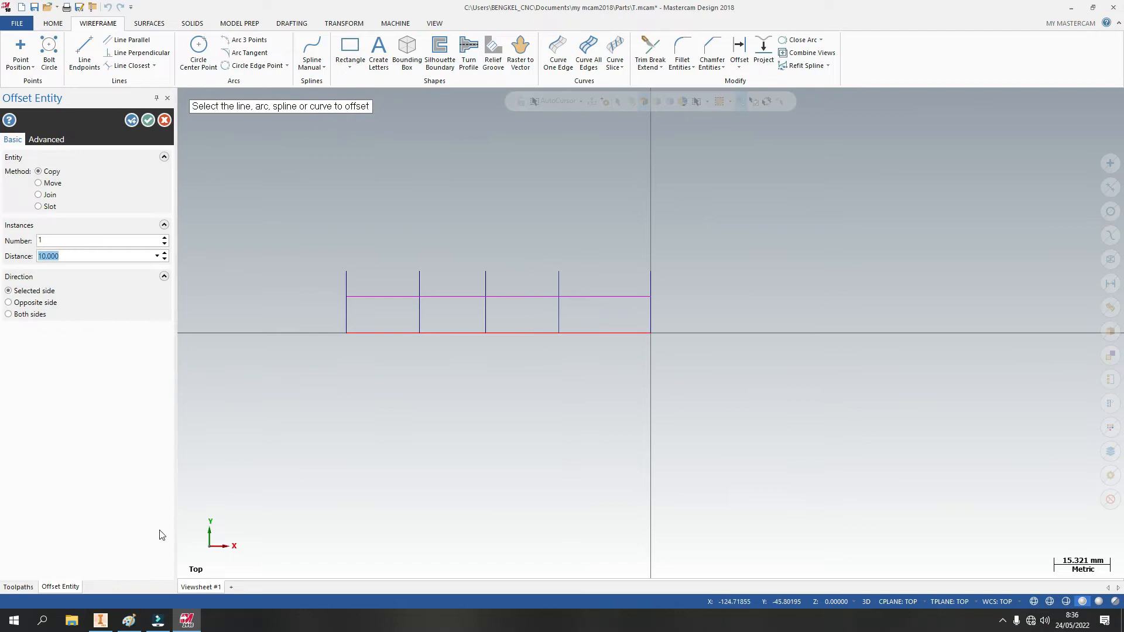
Step: Check the middle diameter in the Paint drawing, and offset a copy of the horizontal base line 15 mm upward in Mastercam
click(142, 619)
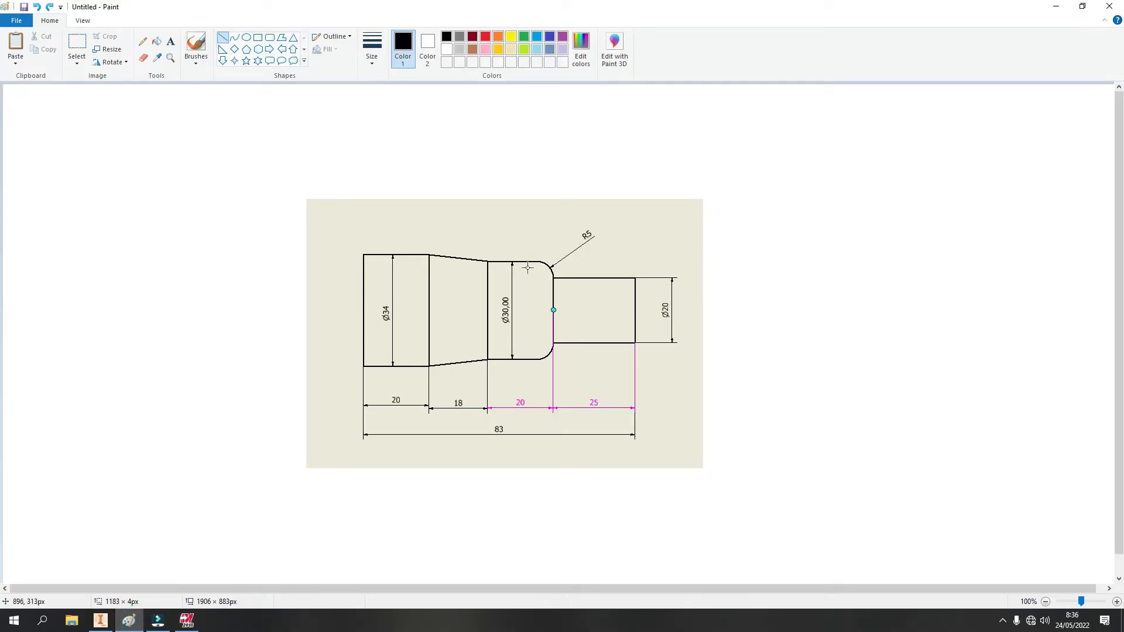
click(187, 620)
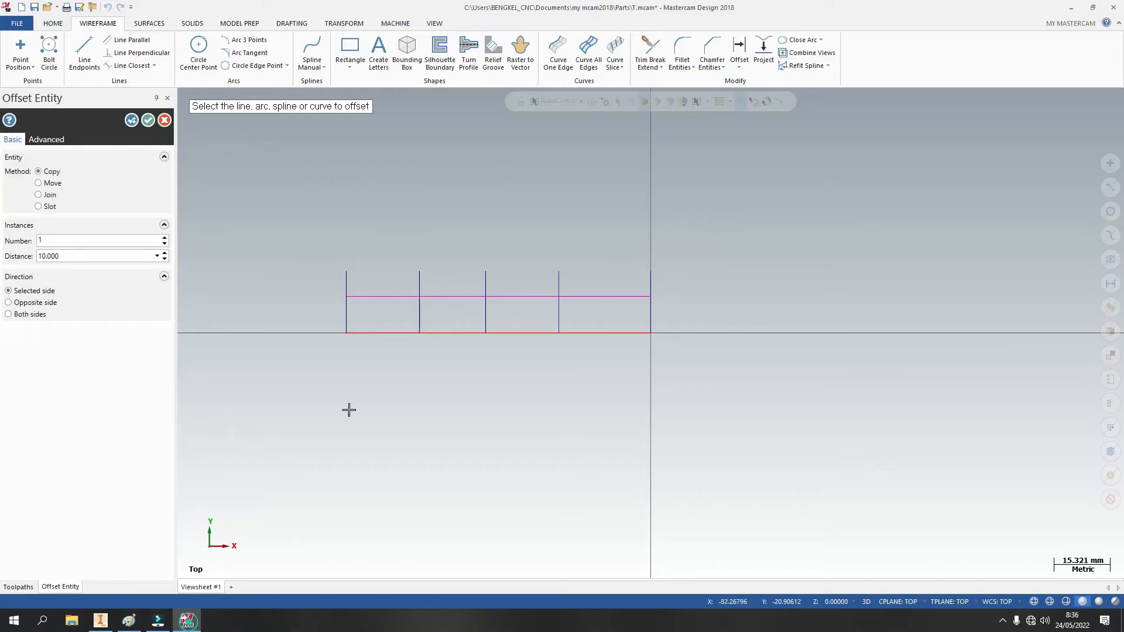
click(131, 120)
text(15)
click(477, 333)
click(498, 263)
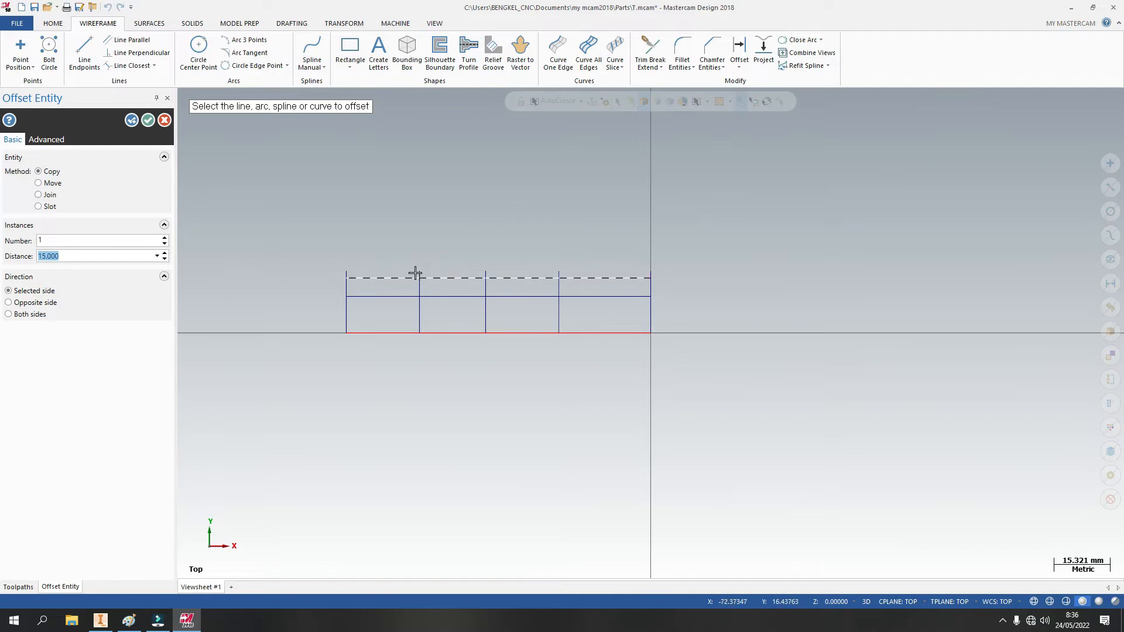
Step: Offset another copy of the horizontal base line 17 mm upward for the large diameter
text(17)
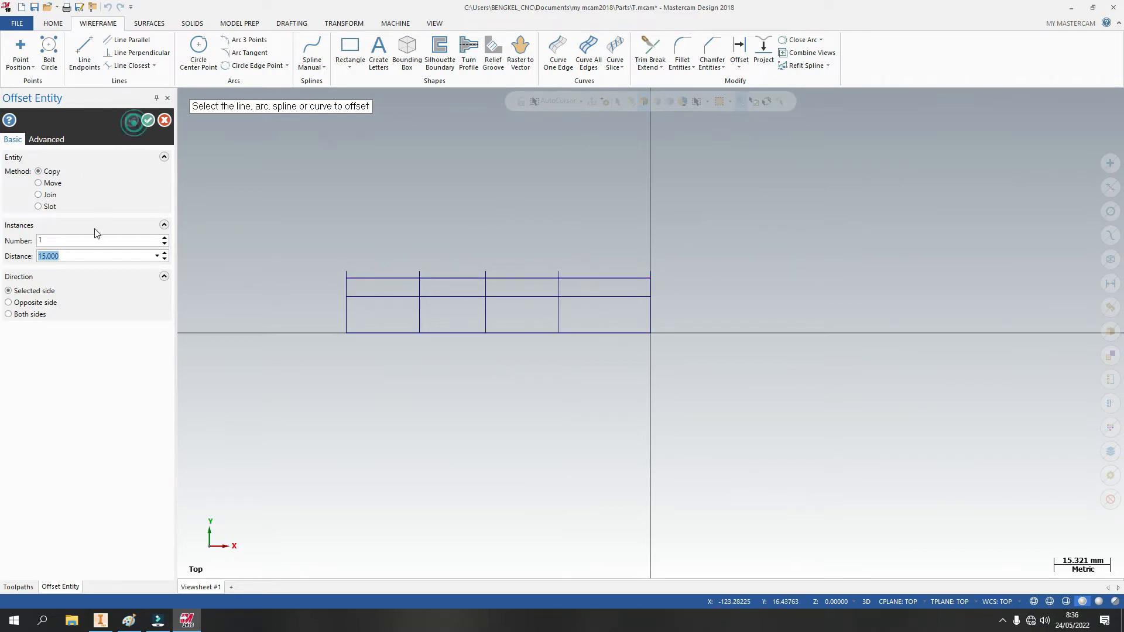
click(438, 335)
click(490, 290)
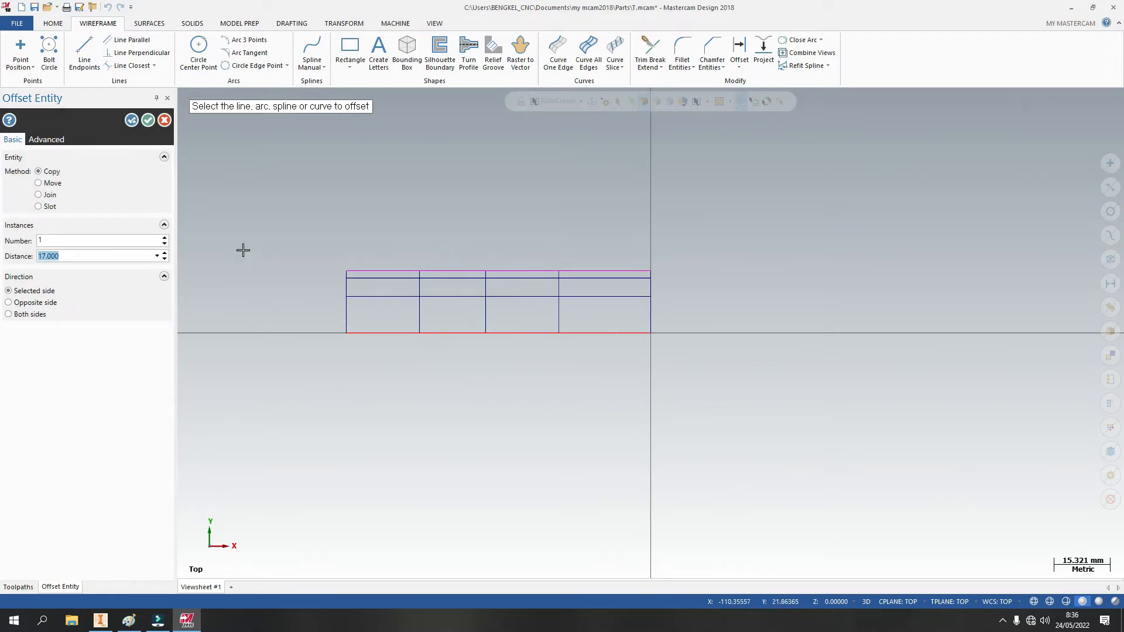
click(148, 120)
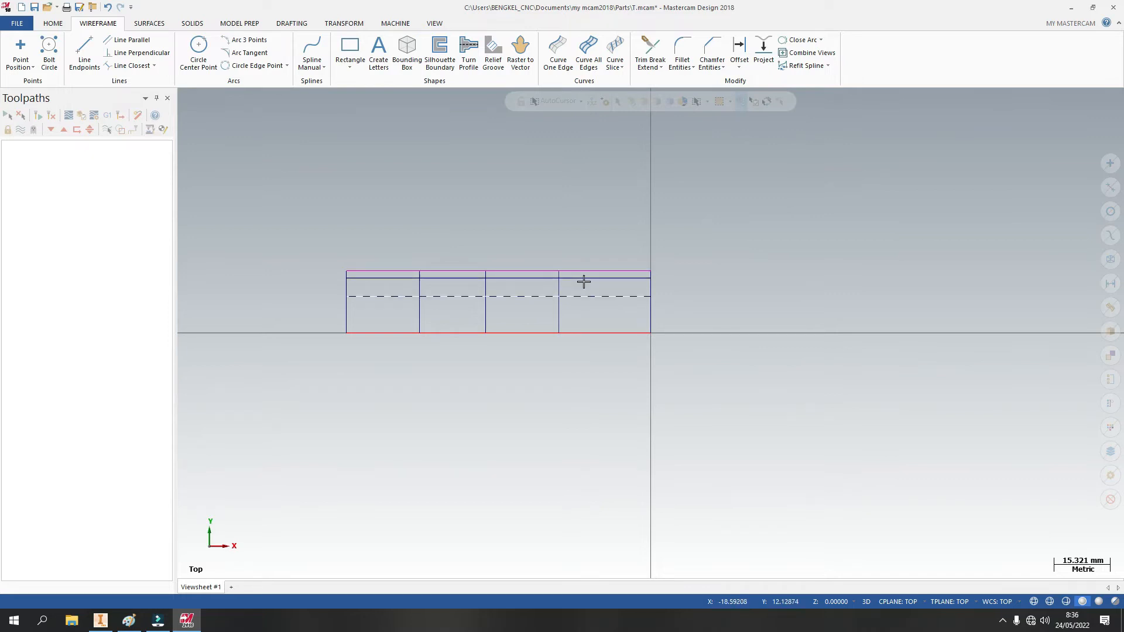
Step: Trim away the 15 mm and 17 mm high horizontal lines over the 25 mm end segment, using the Divide/delete method
click(652, 52)
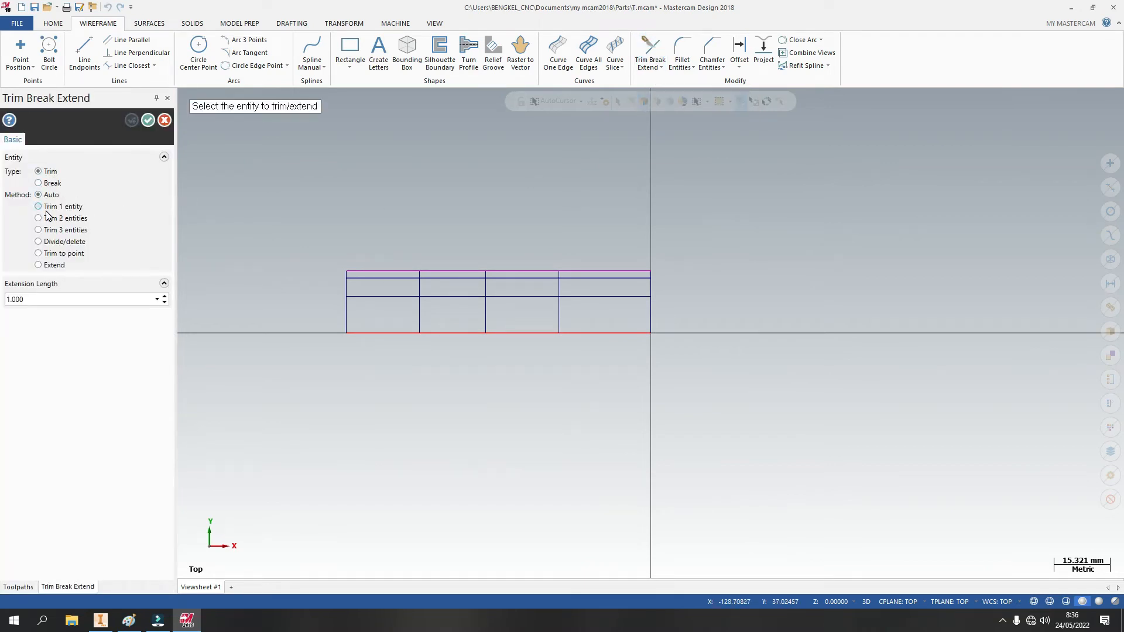
click(38, 242)
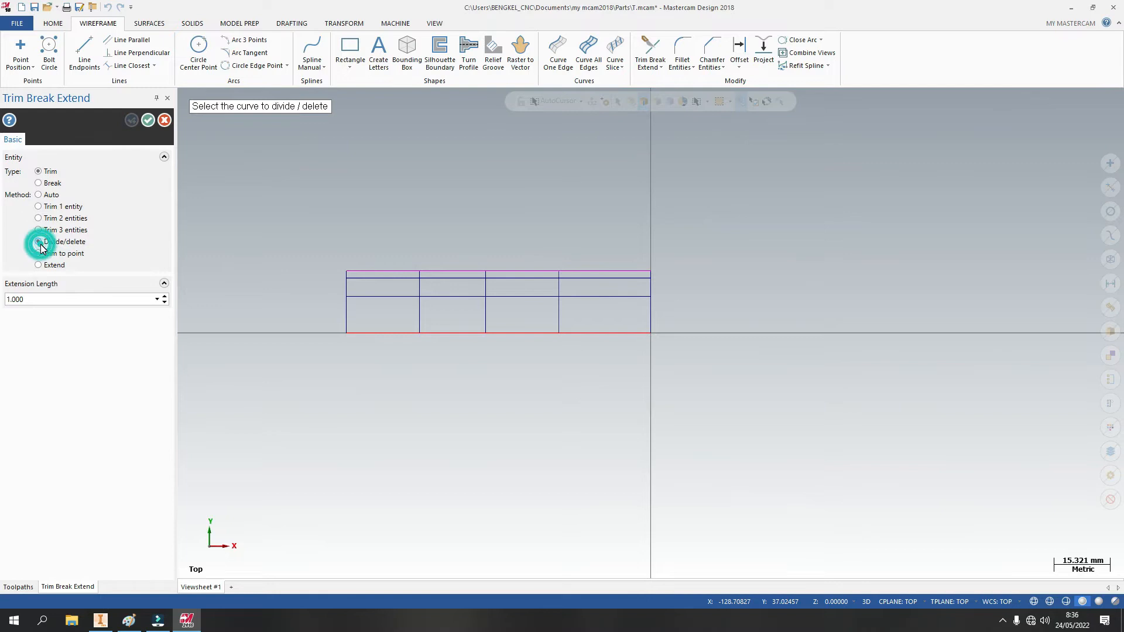
click(597, 278)
click(597, 271)
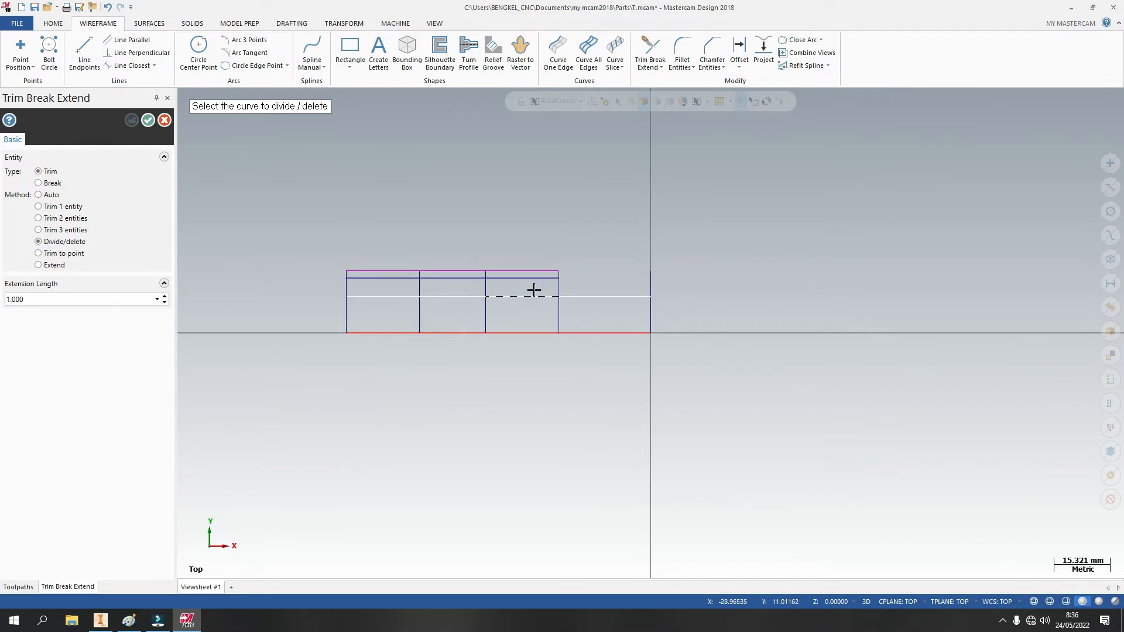
Step: Check the outline in Paint, and trim the 10 mm high line from the third segment and the 17 mm high line from the second and third
click(129, 620)
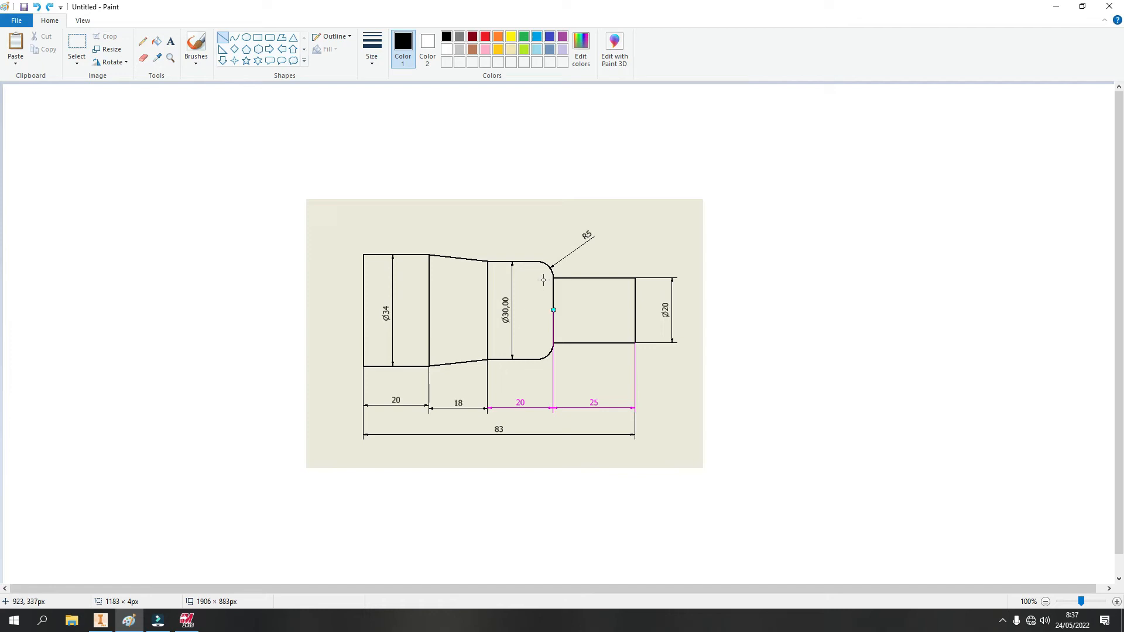
click(187, 621)
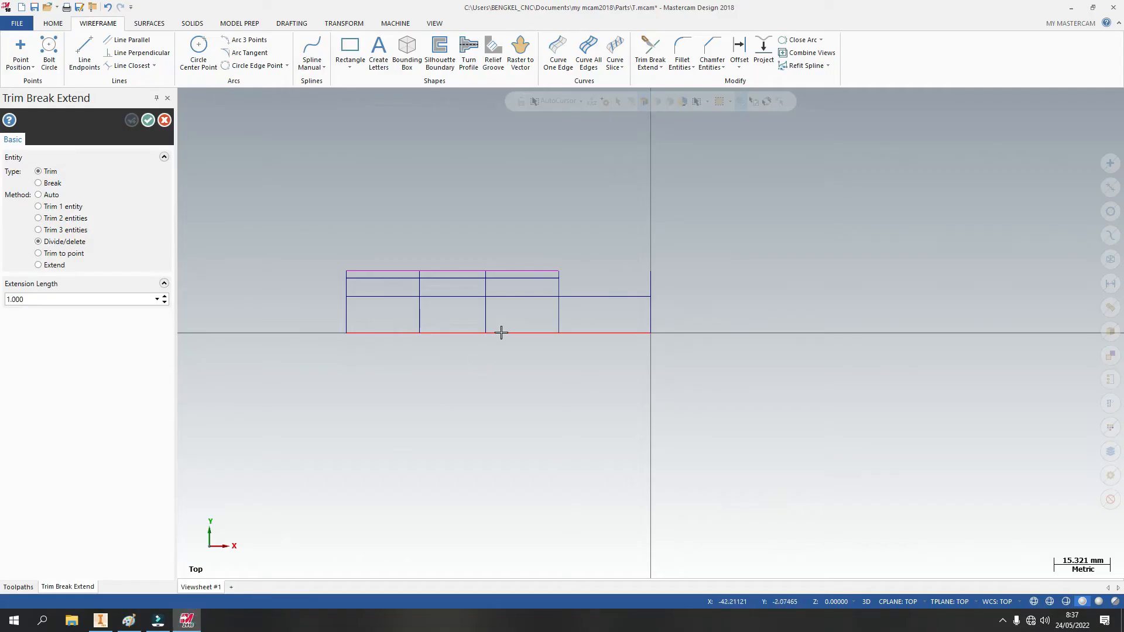
click(529, 297)
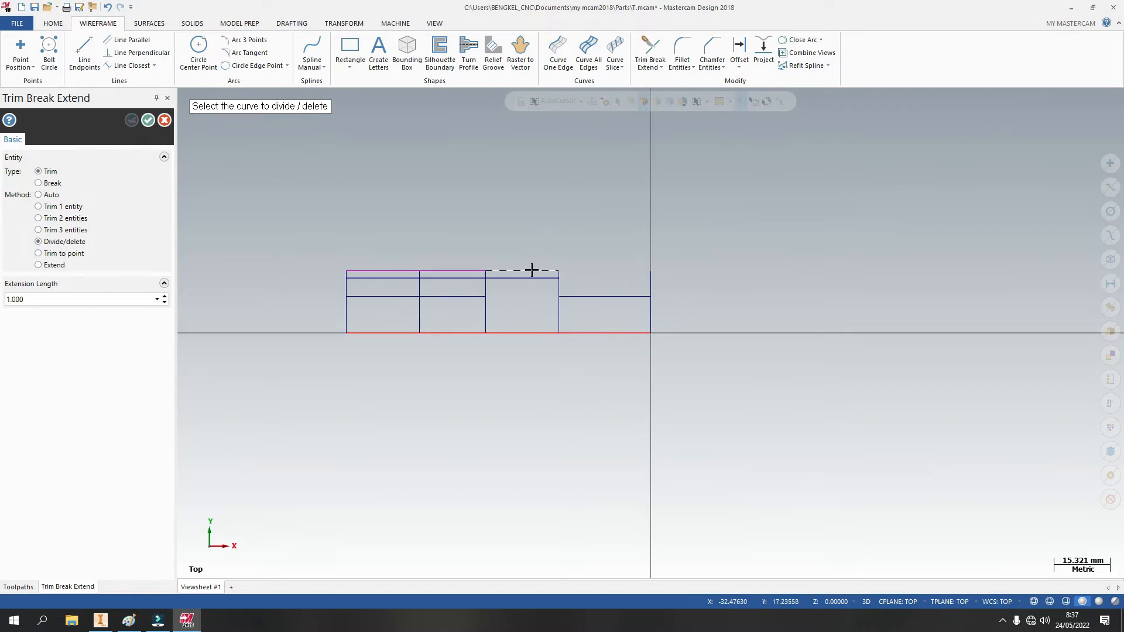
click(521, 272)
scroll(486, 272, down, 1)
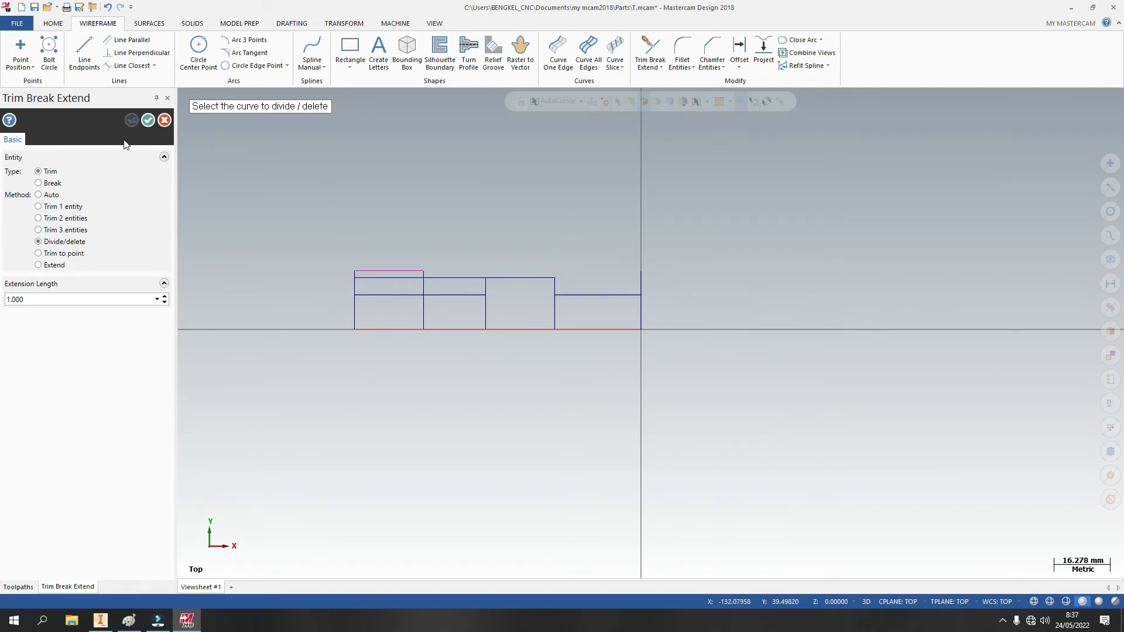
click(146, 121)
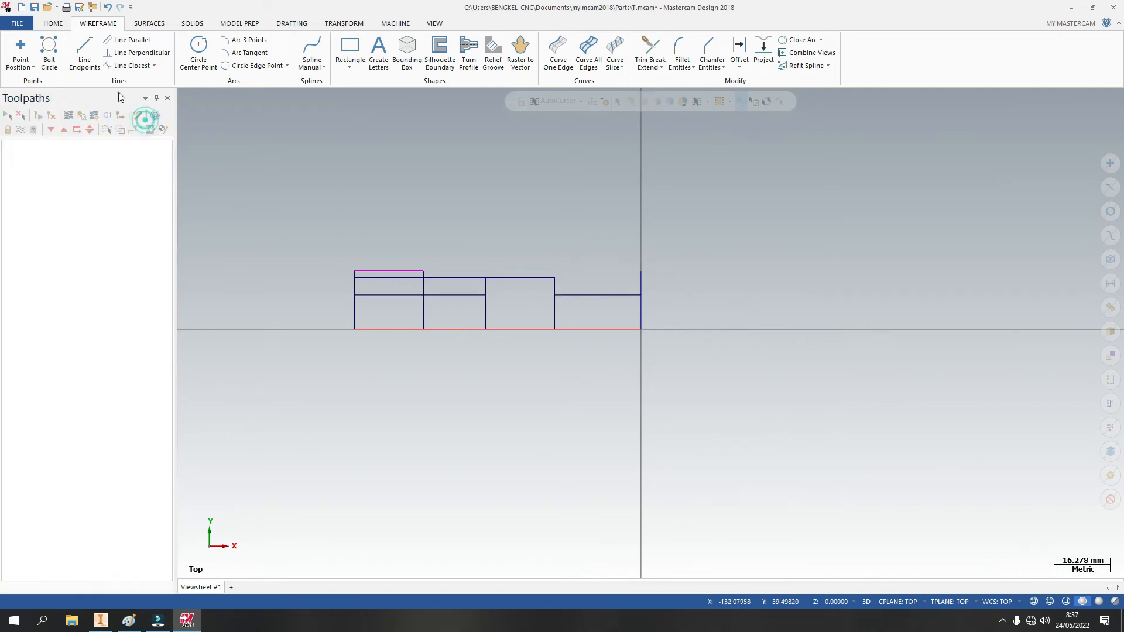
Step: Draw the taper line from the top of the third vertical line at 15 mm height to the second vertical line's upper end
click(83, 51)
scroll(487, 267, up, 3)
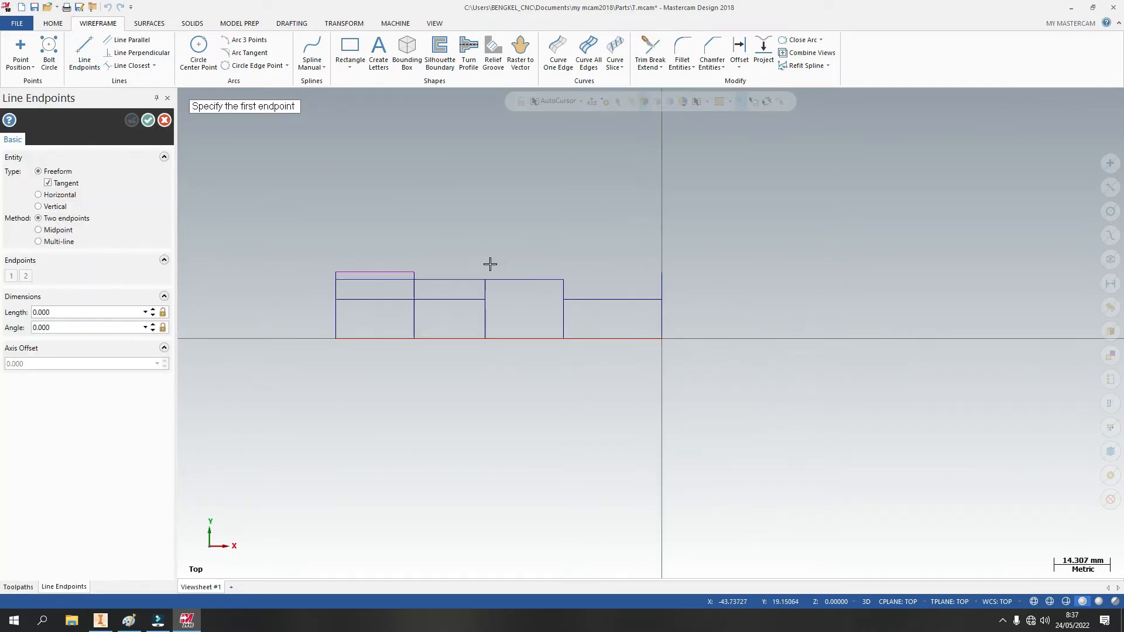
click(486, 285)
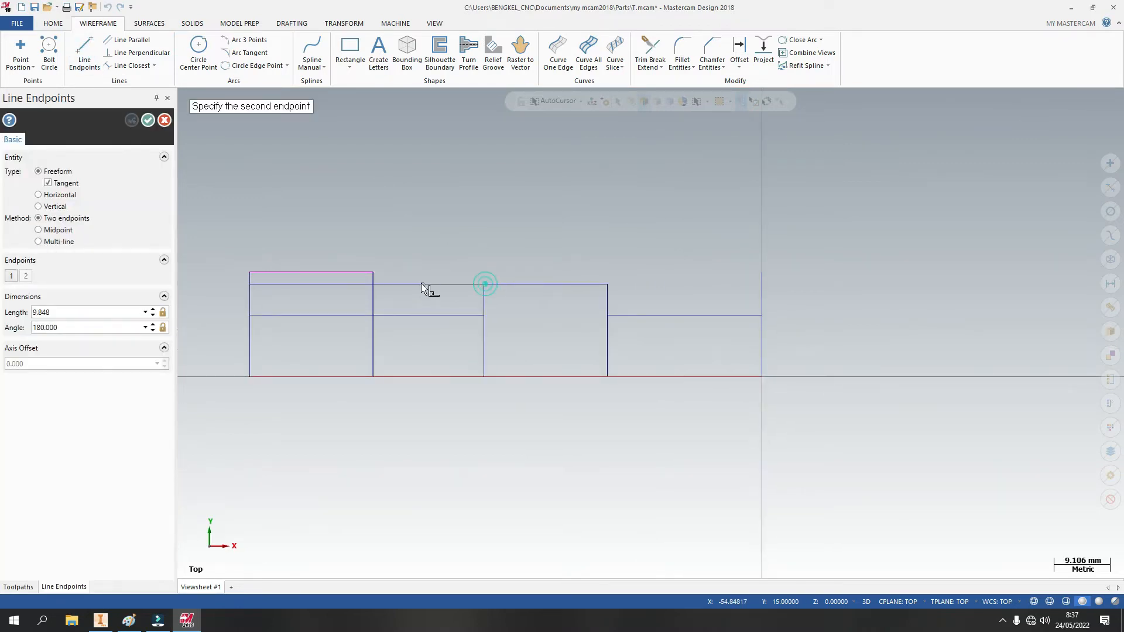
click(373, 273)
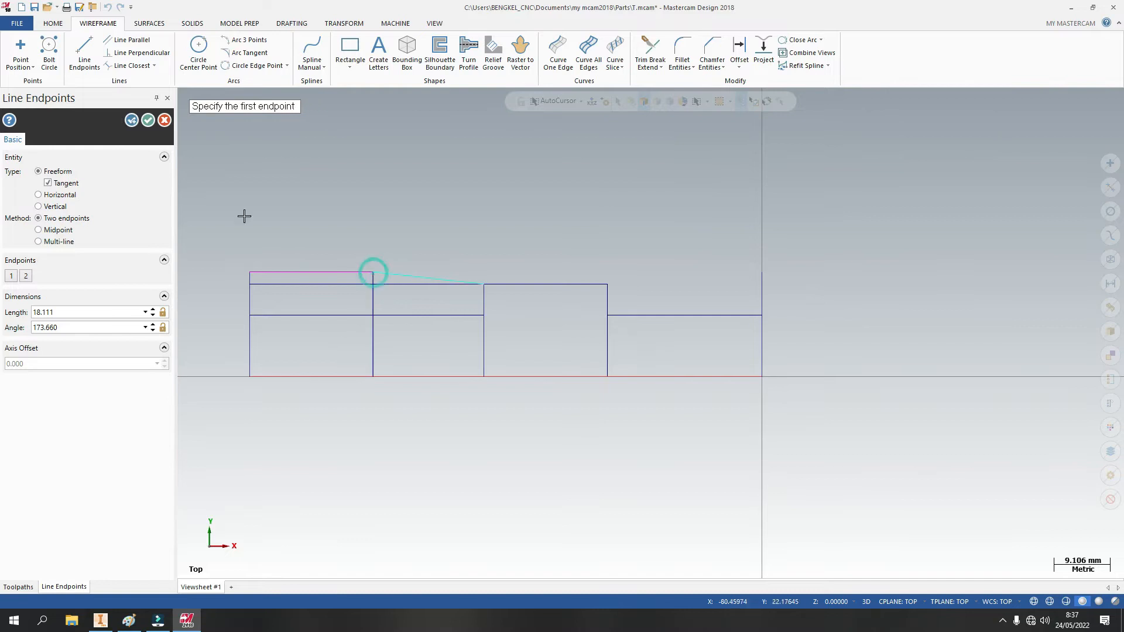
click(147, 120)
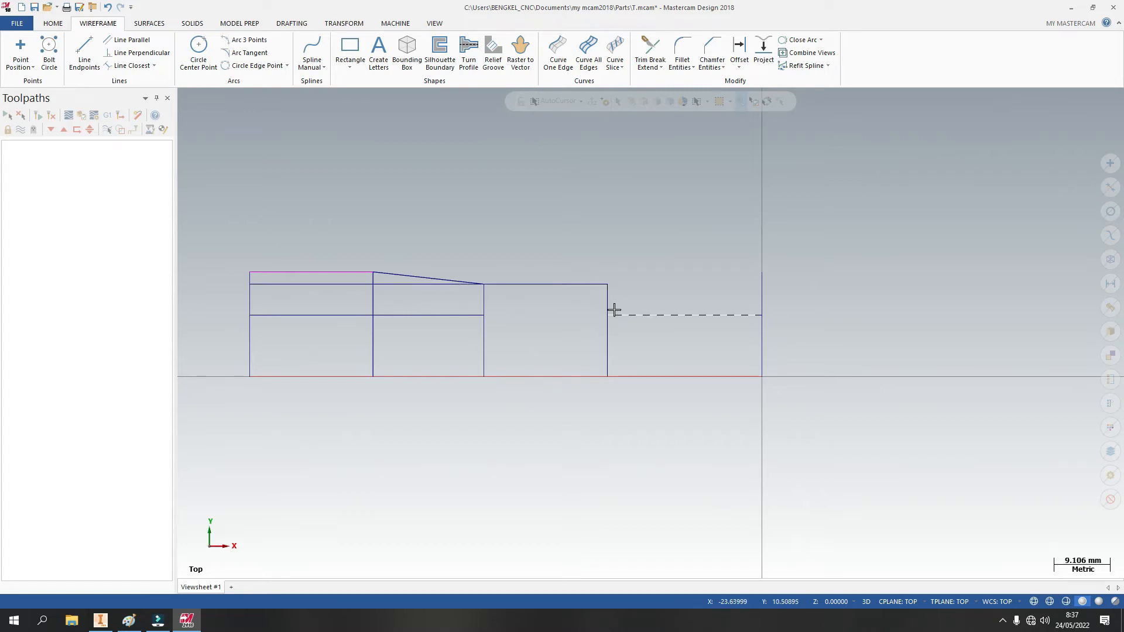
Step: Create a 5 mm radius arc tangent to two entities, the 15 mm high horizontal line and the first step's vertical line
click(245, 56)
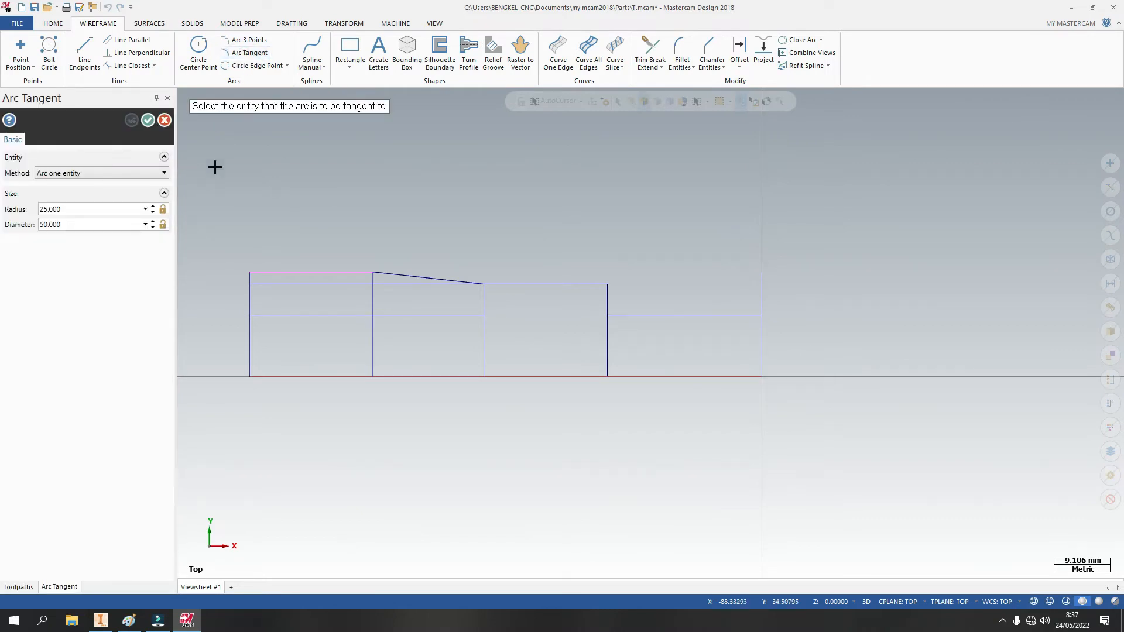
click(113, 209)
click(119, 175)
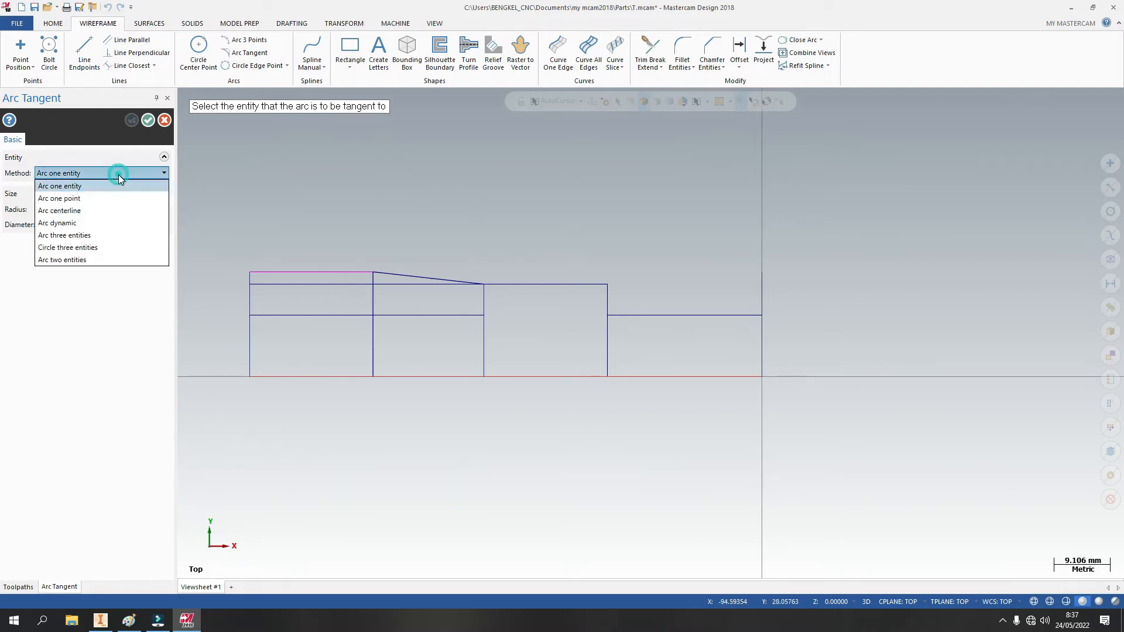
click(96, 260)
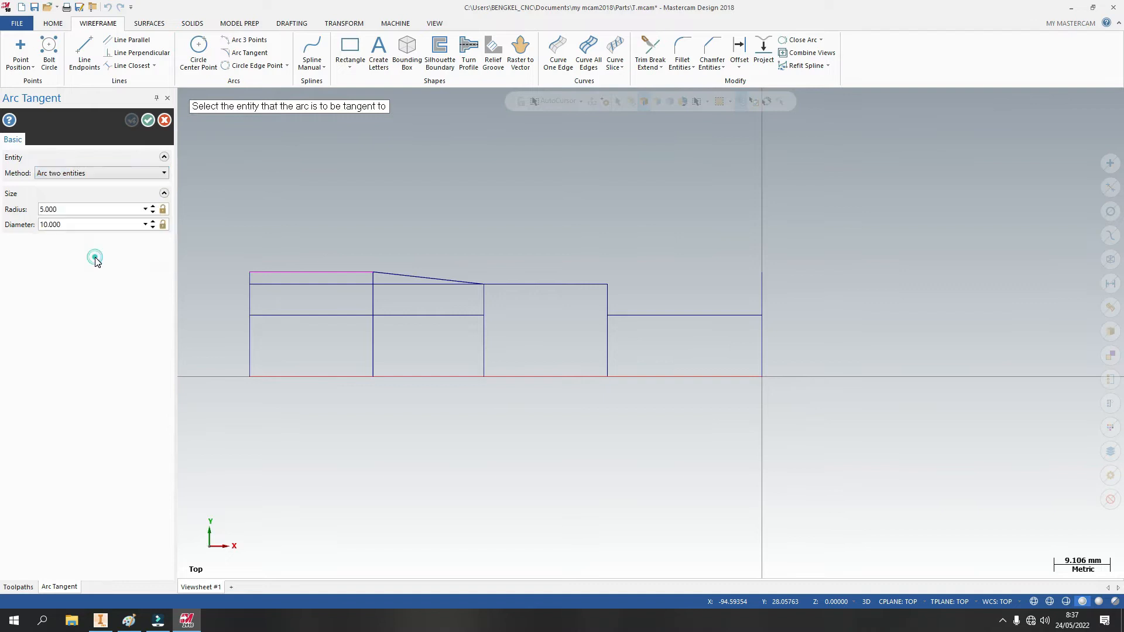
click(595, 284)
click(609, 311)
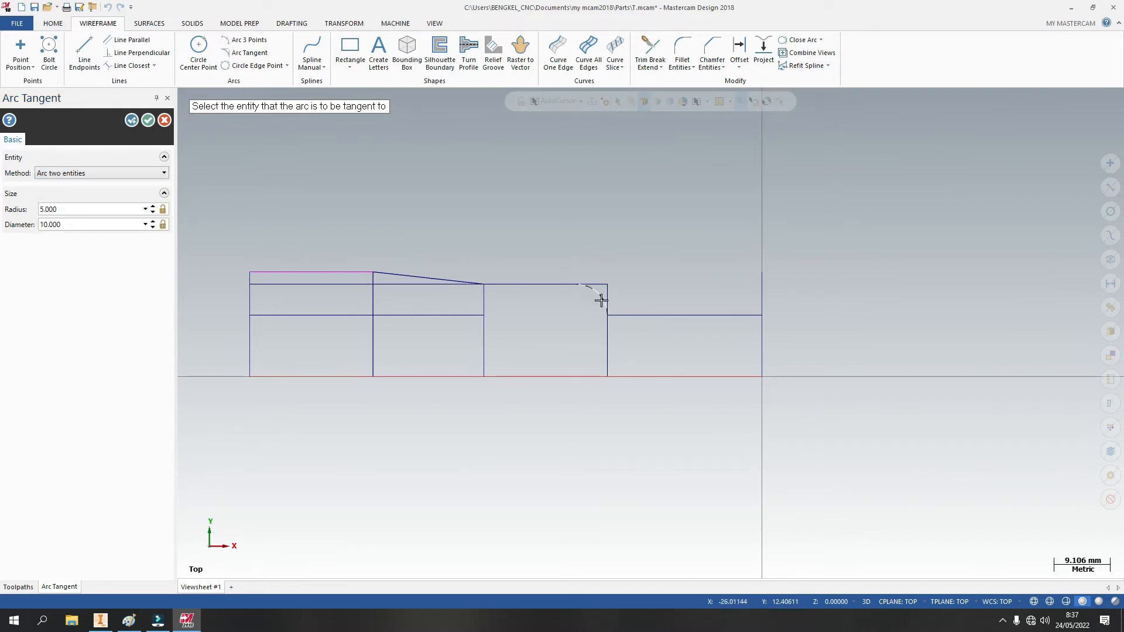
click(148, 122)
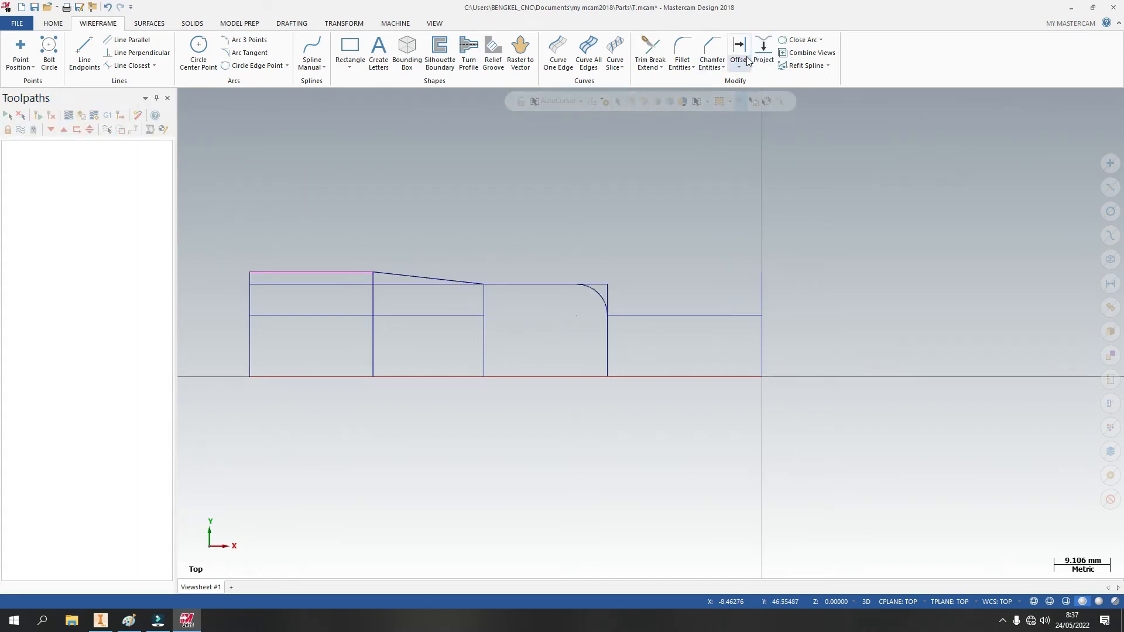
Step: Trim away all construction lines inside the large-diameter and taper segments with Divide/delete, including the vertical lines at both ends of the taper
click(654, 51)
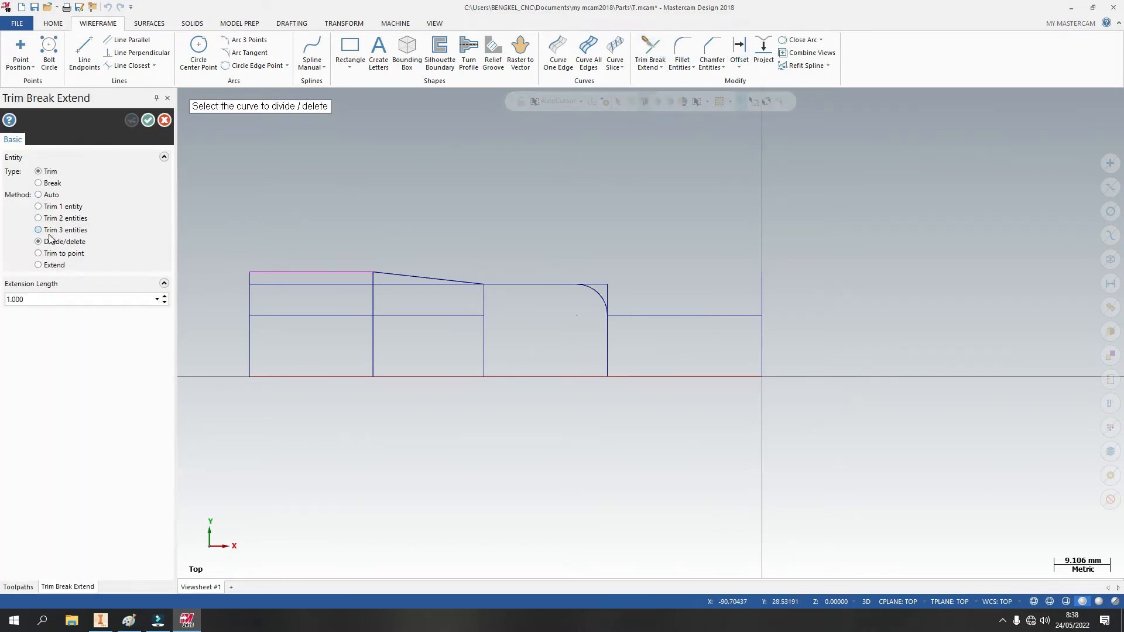
click(351, 284)
click(346, 315)
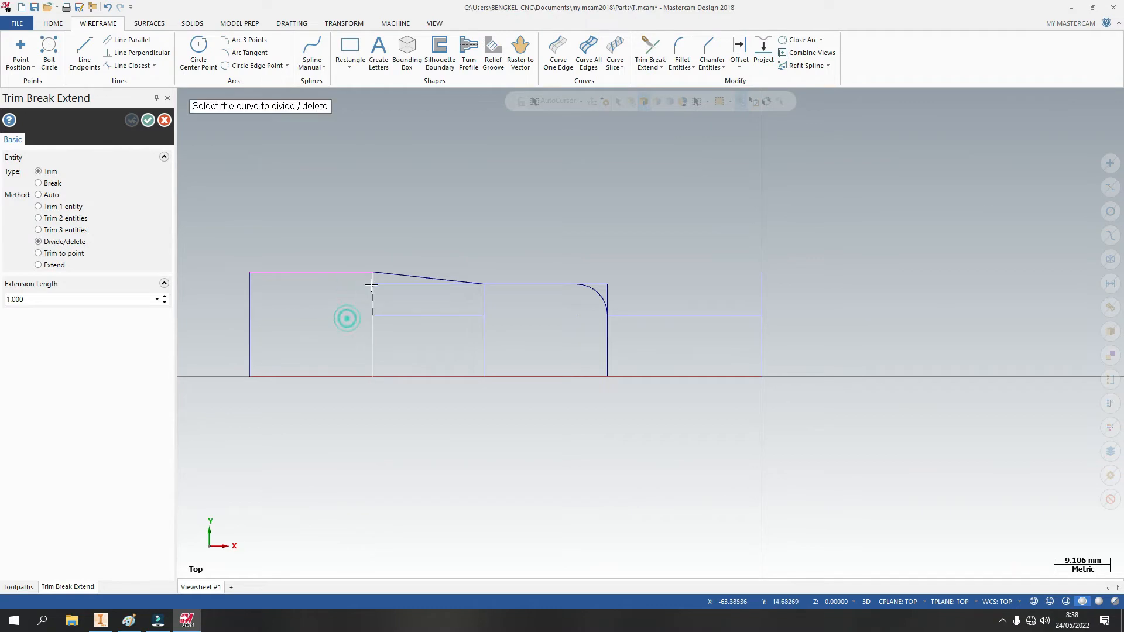
click(384, 283)
click(376, 288)
click(389, 317)
click(372, 335)
click(479, 315)
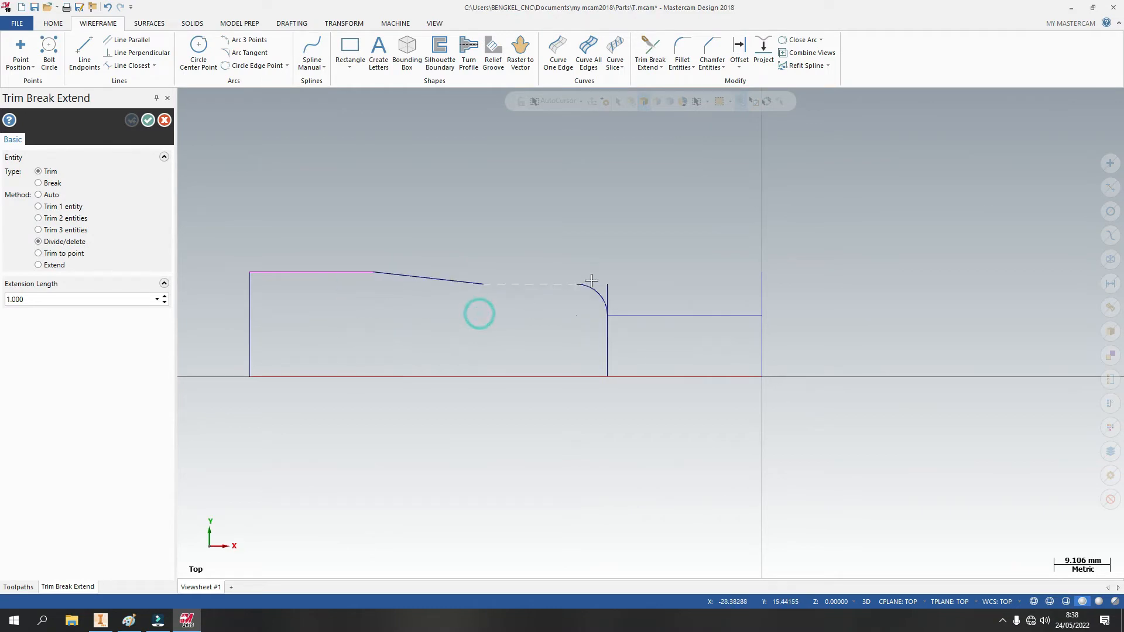
Step: Trim the square corner outside the arc, the vertical line below the arc, and the excess of the front end line above 10 mm
click(598, 284)
click(608, 293)
click(606, 344)
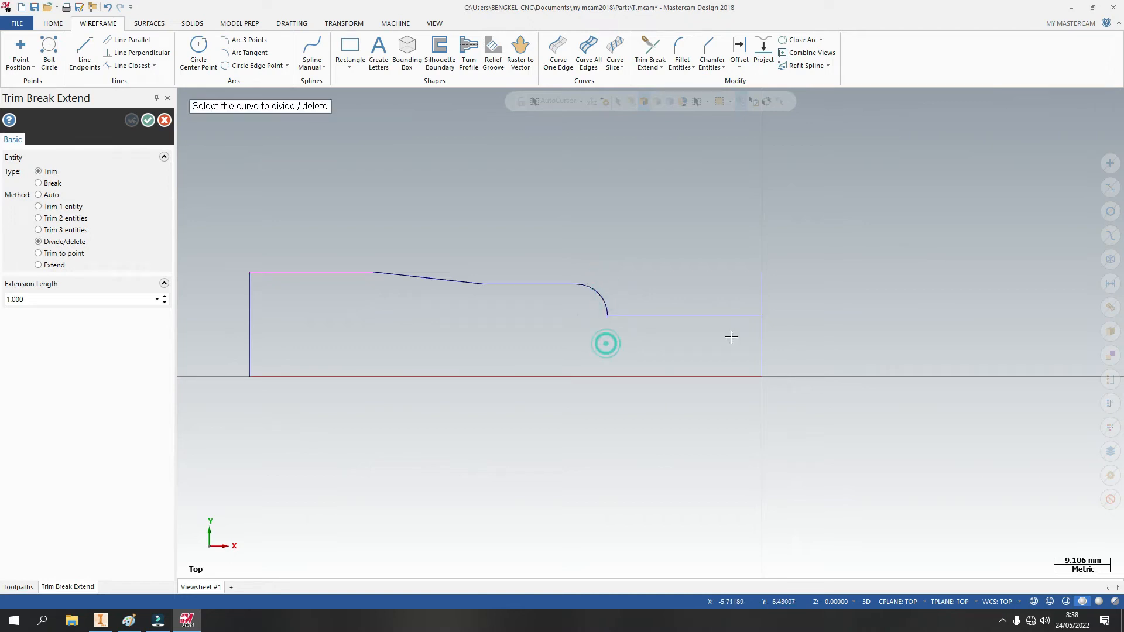
click(765, 290)
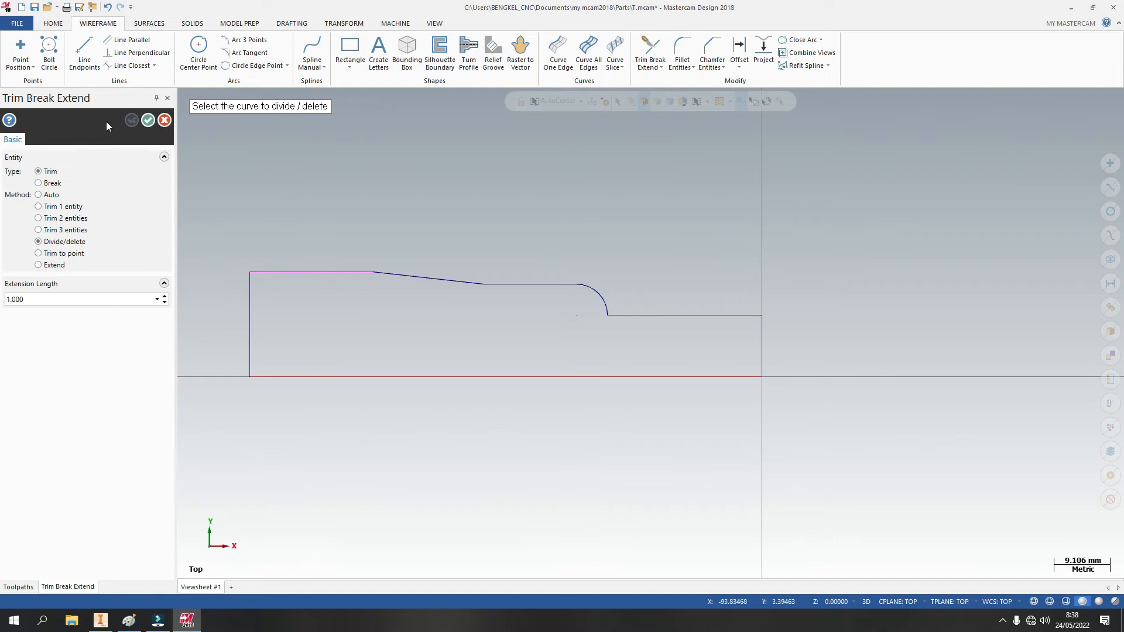
click(148, 120)
Step: Assign the default lathe as the machine type for the part
scroll(510, 349, down, 3)
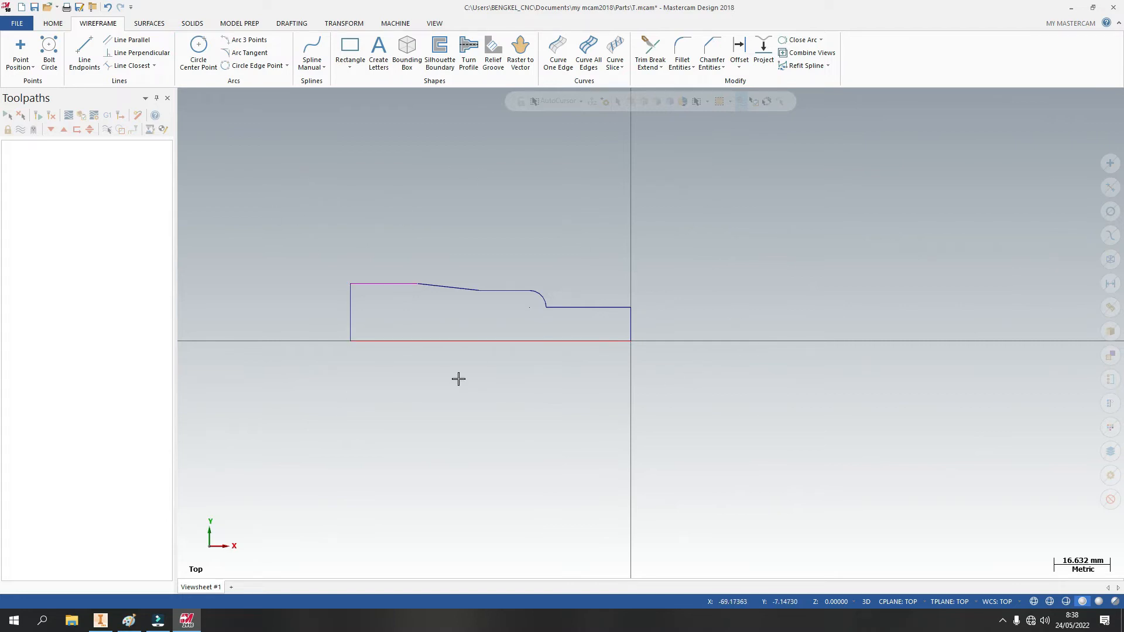
click(394, 24)
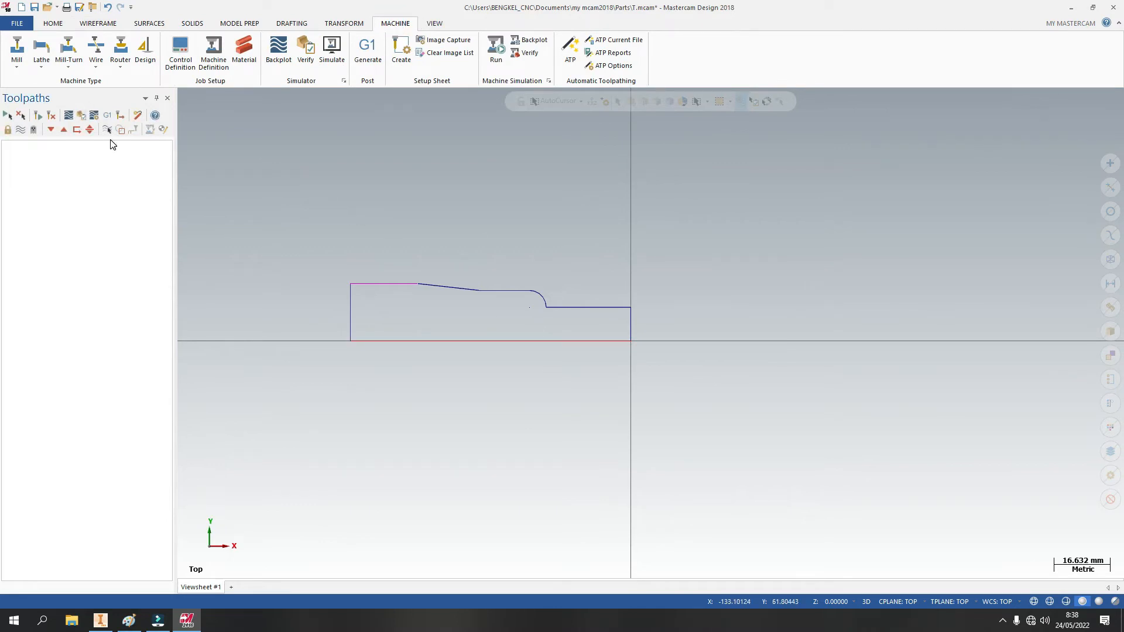
click(41, 69)
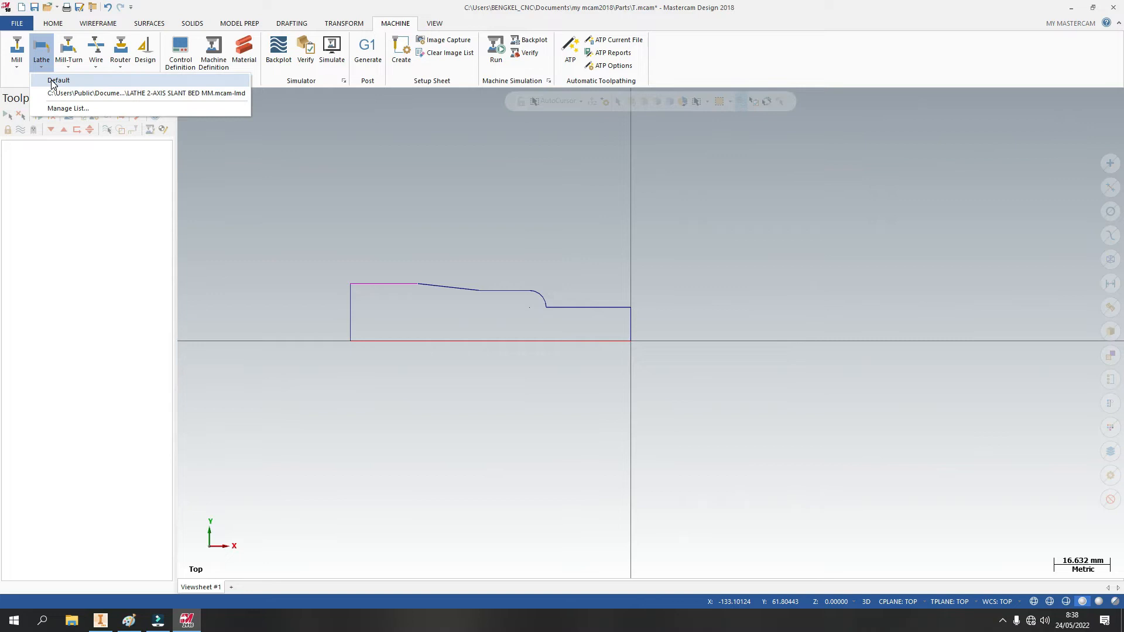
click(52, 81)
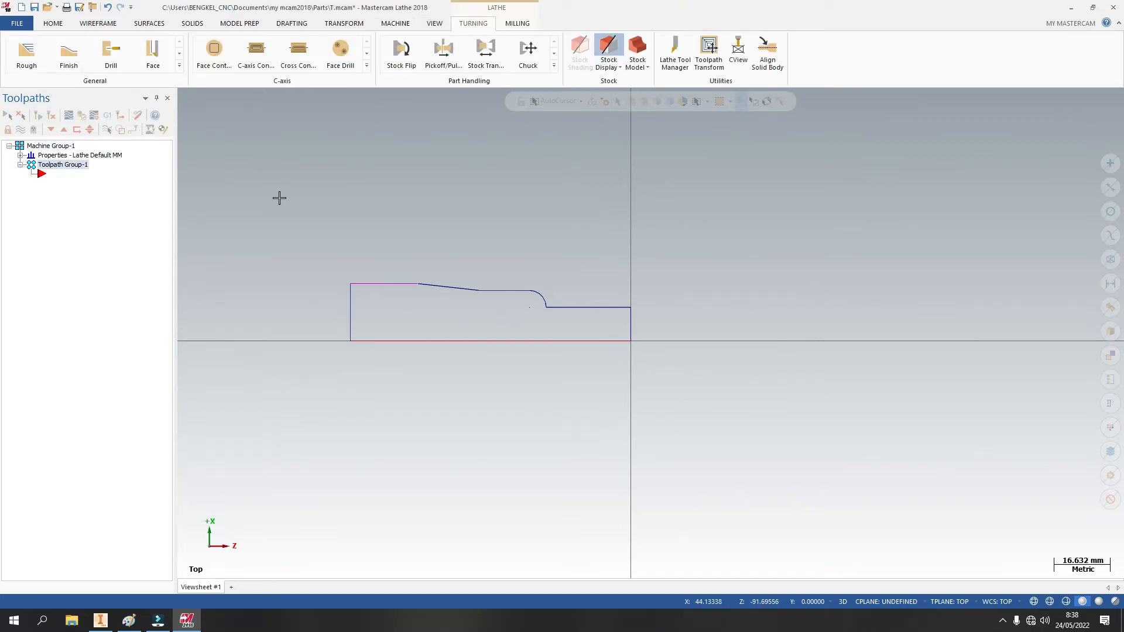
Step: Define the left spindle stock in the stock setup as a cylinder with OD 50.0, length 100.0 and Z 0.0
click(20, 156)
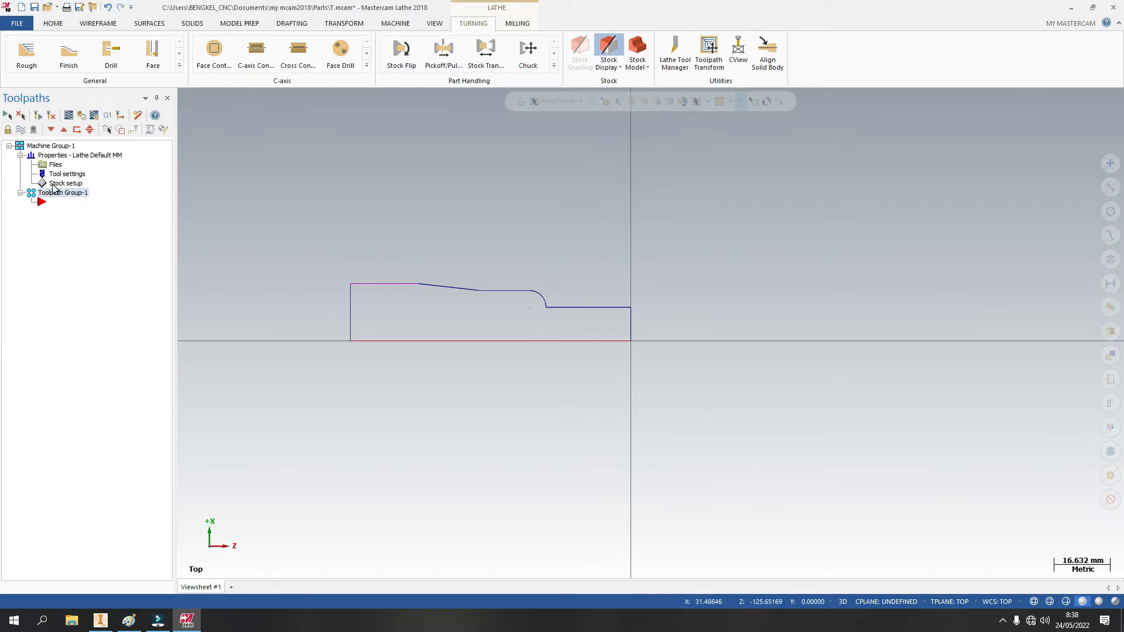
click(21, 156)
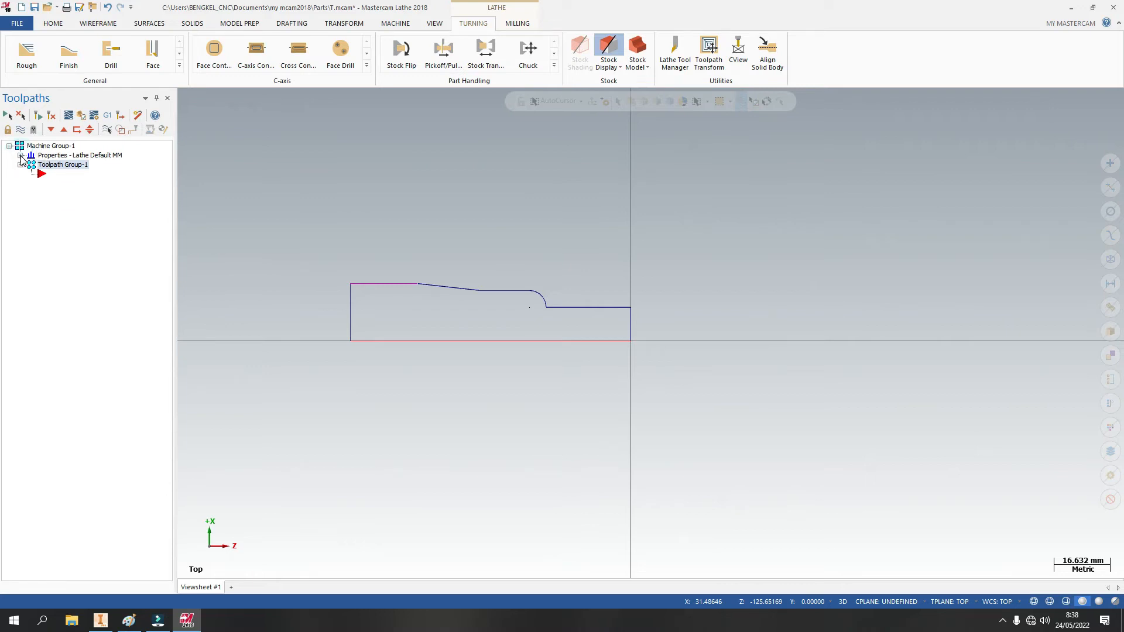
click(20, 155)
click(57, 185)
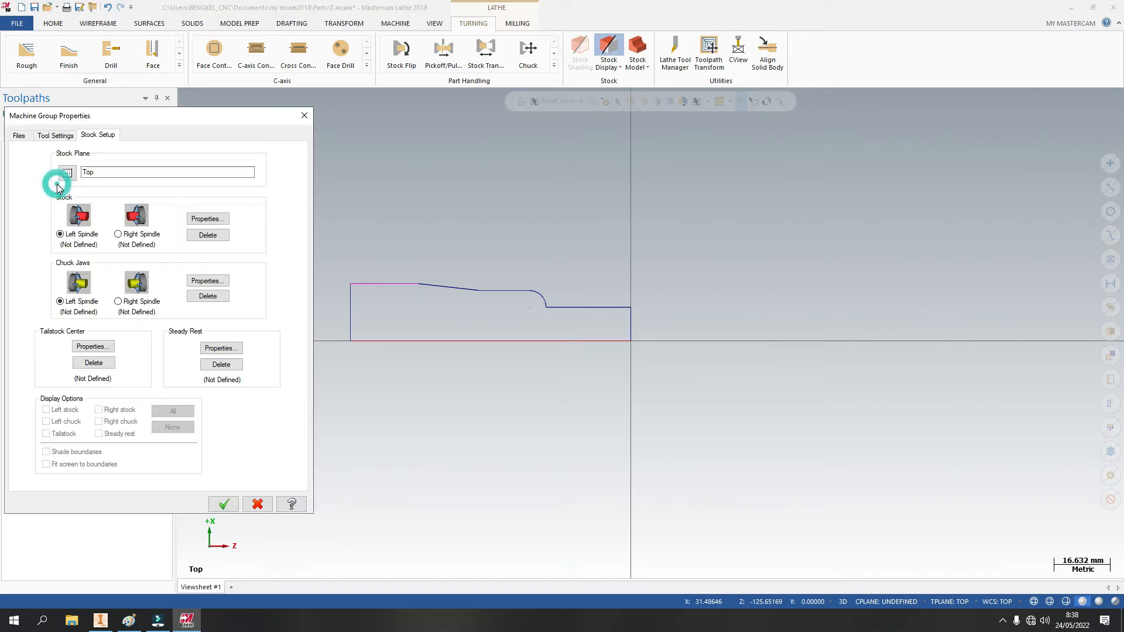
drag(126, 120, 785, 150)
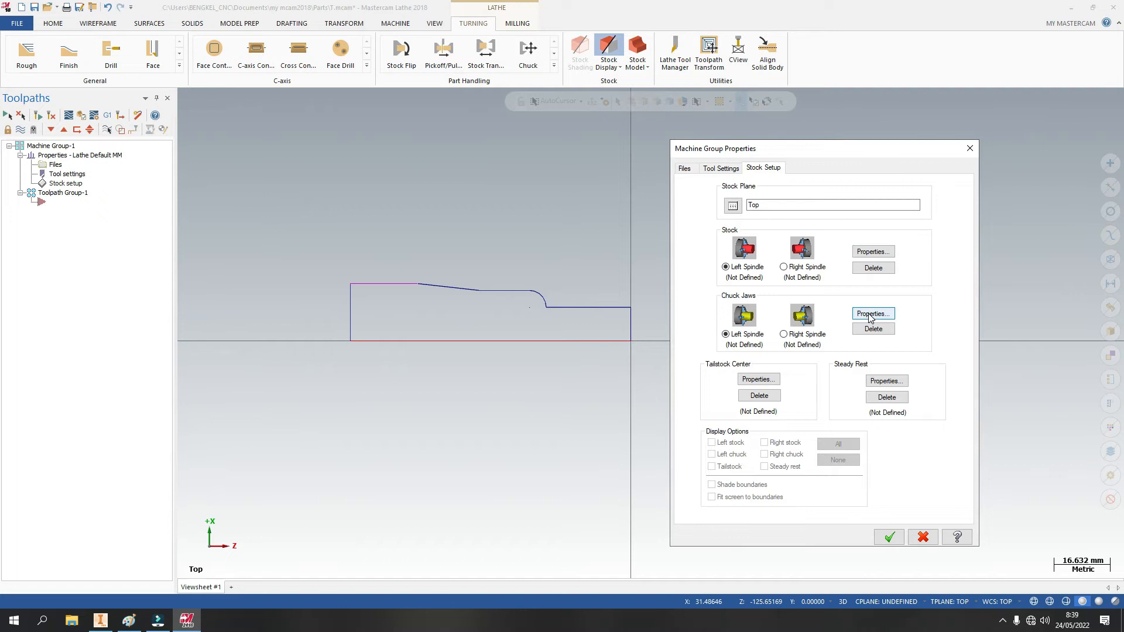
click(872, 252)
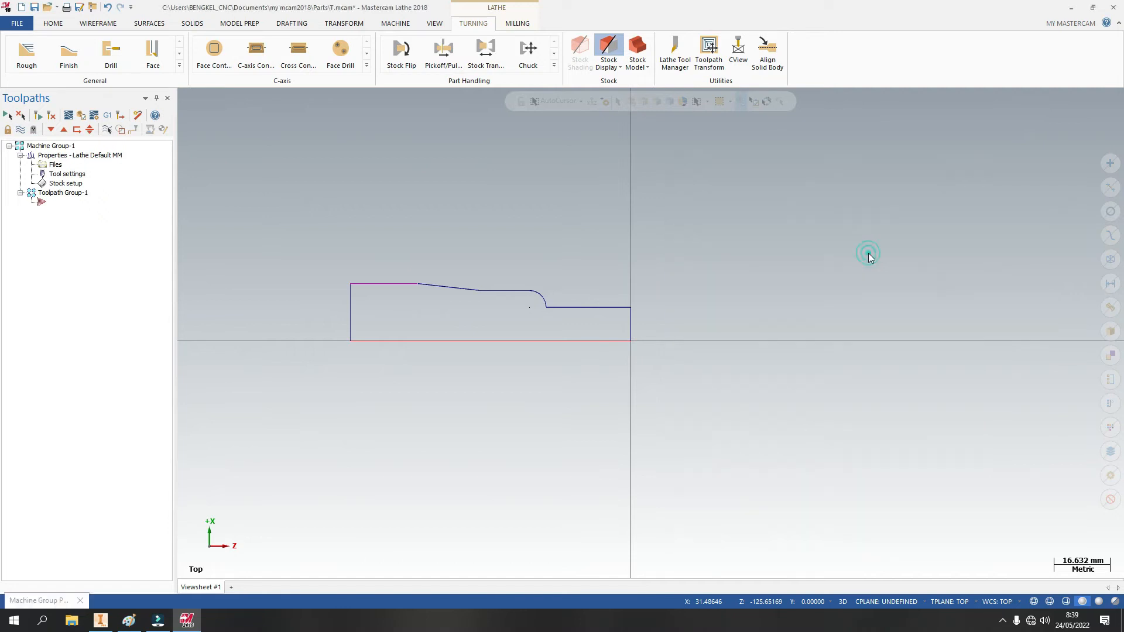
drag(195, 122, 828, 142)
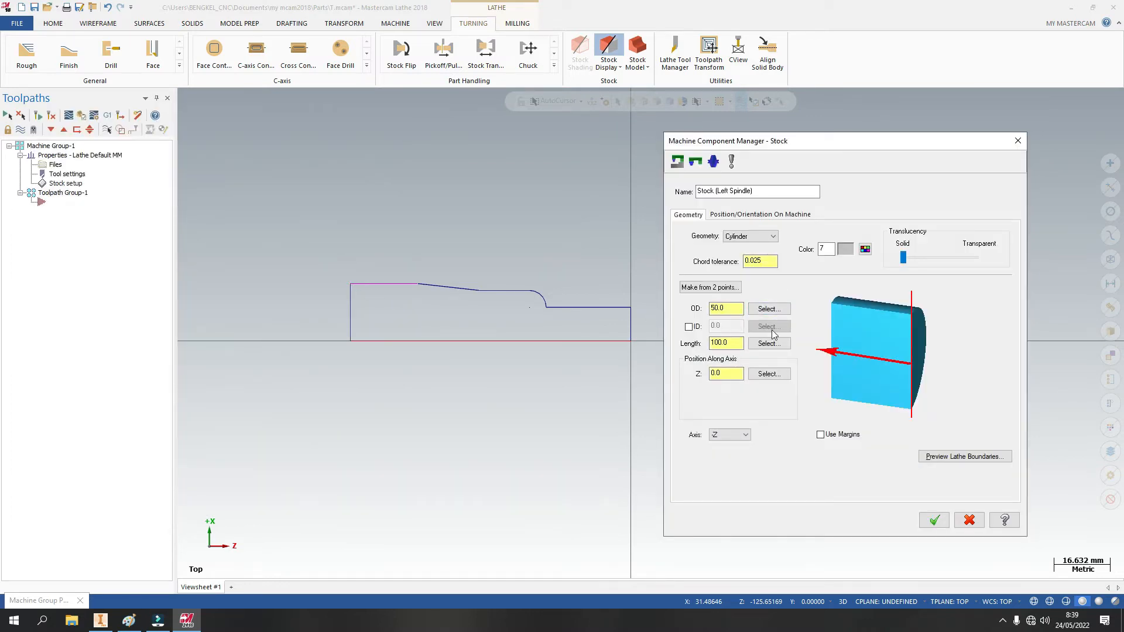
click(723, 307)
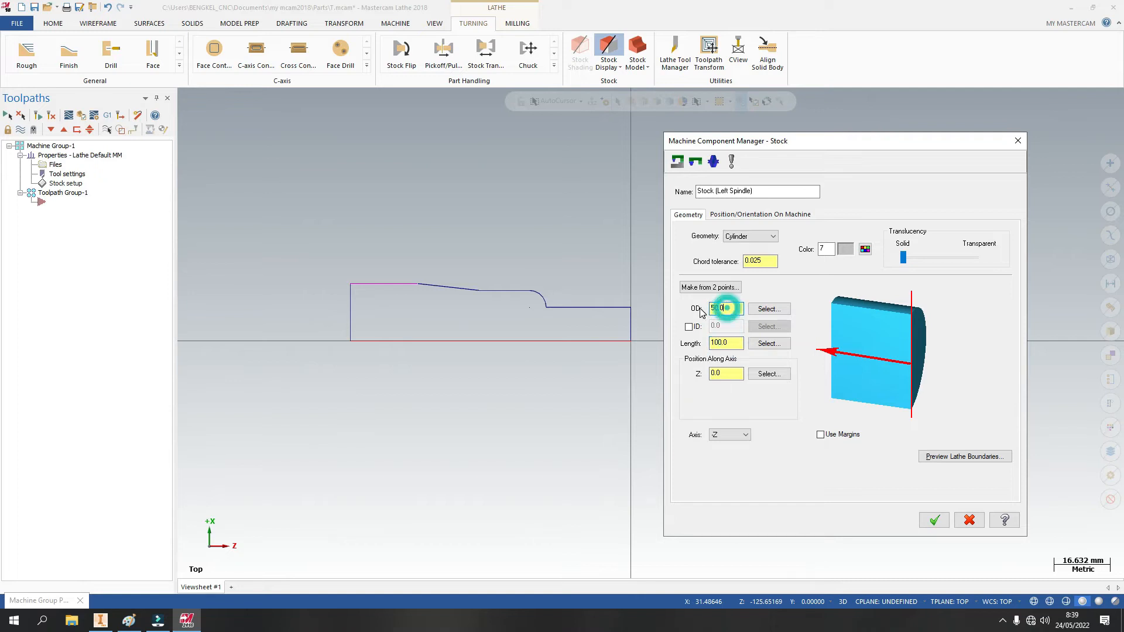
click(726, 343)
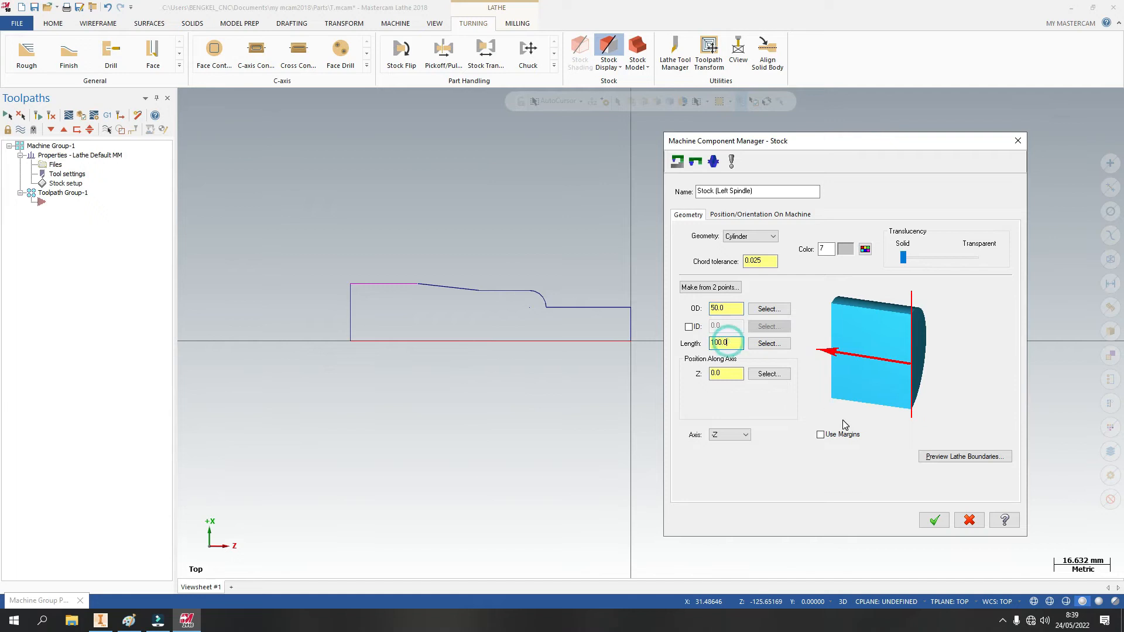
click(934, 520)
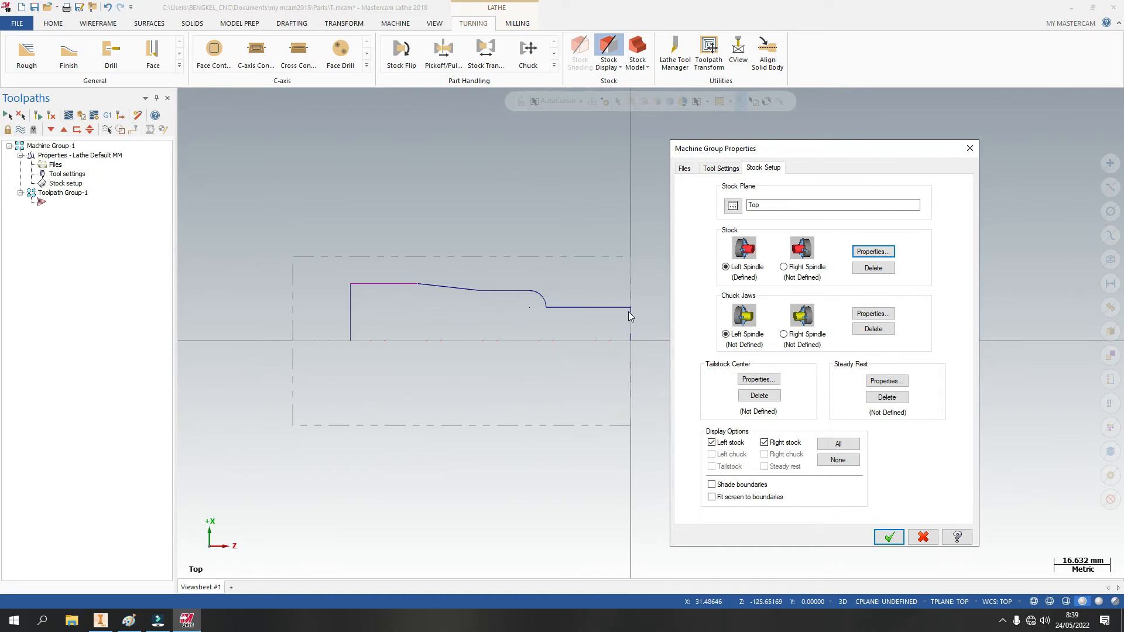
Step: Define the left spindle chuck jaws with clamping method OD #1 from two points, about 25.9 mm wide and 49.9 mm high, gripping the stock's rear end
click(866, 313)
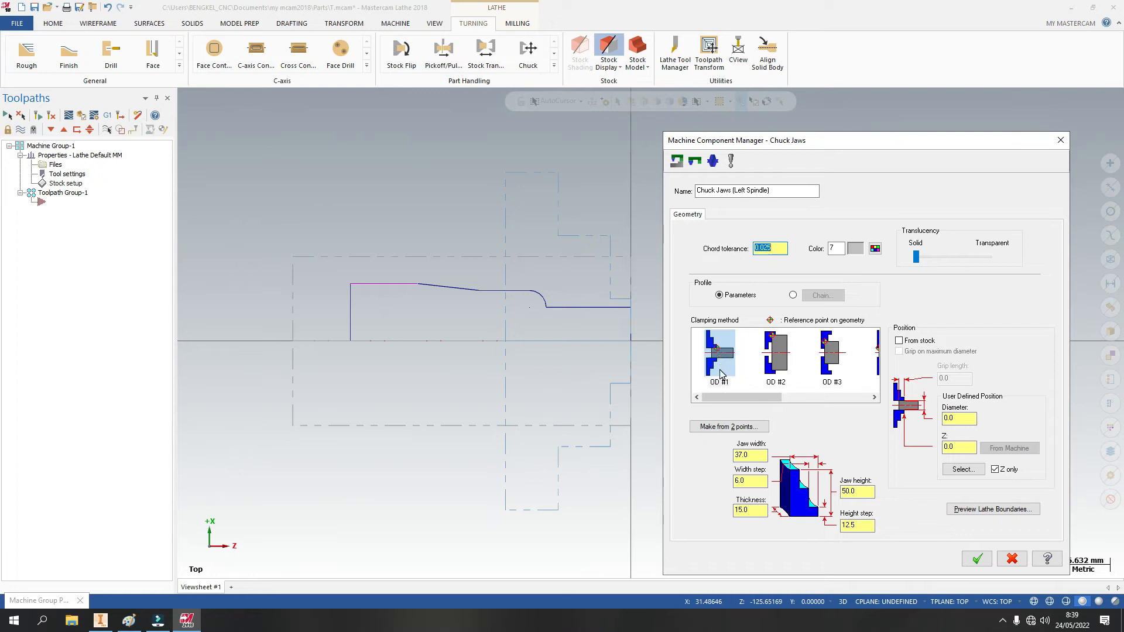
click(721, 366)
click(730, 426)
scroll(474, 346, down, 3)
scroll(379, 283, up, 2)
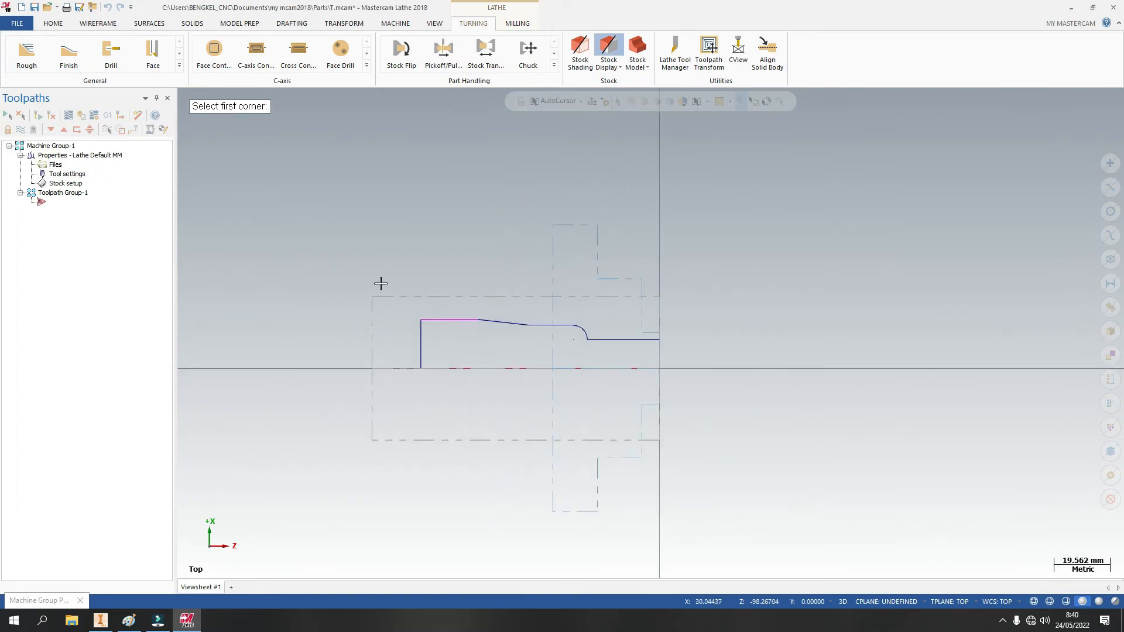
click(410, 296)
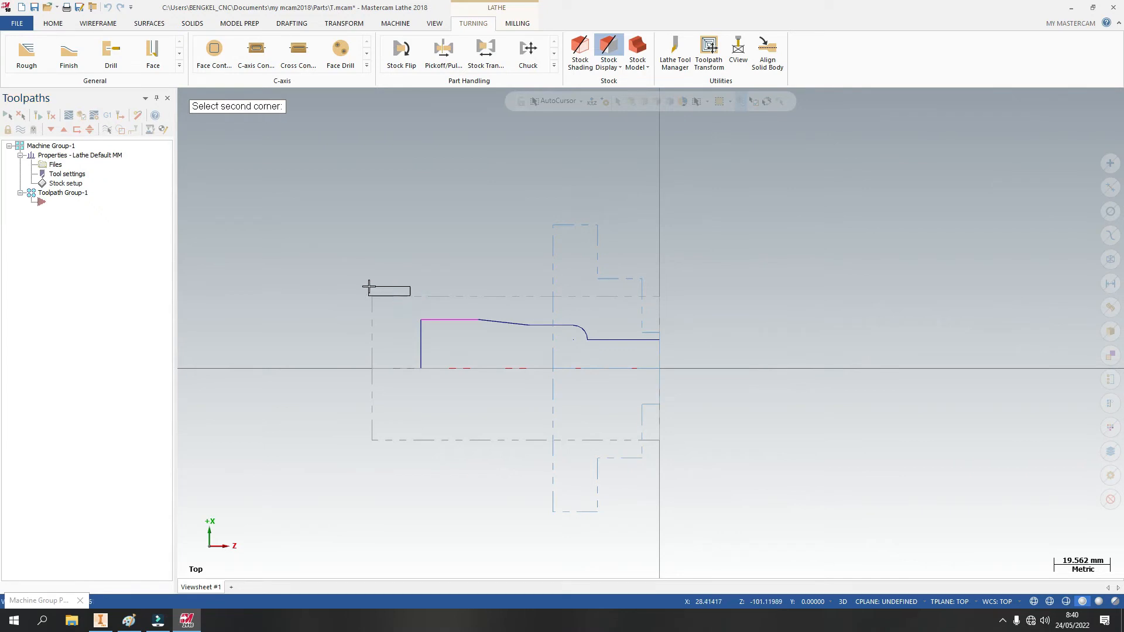
click(335, 153)
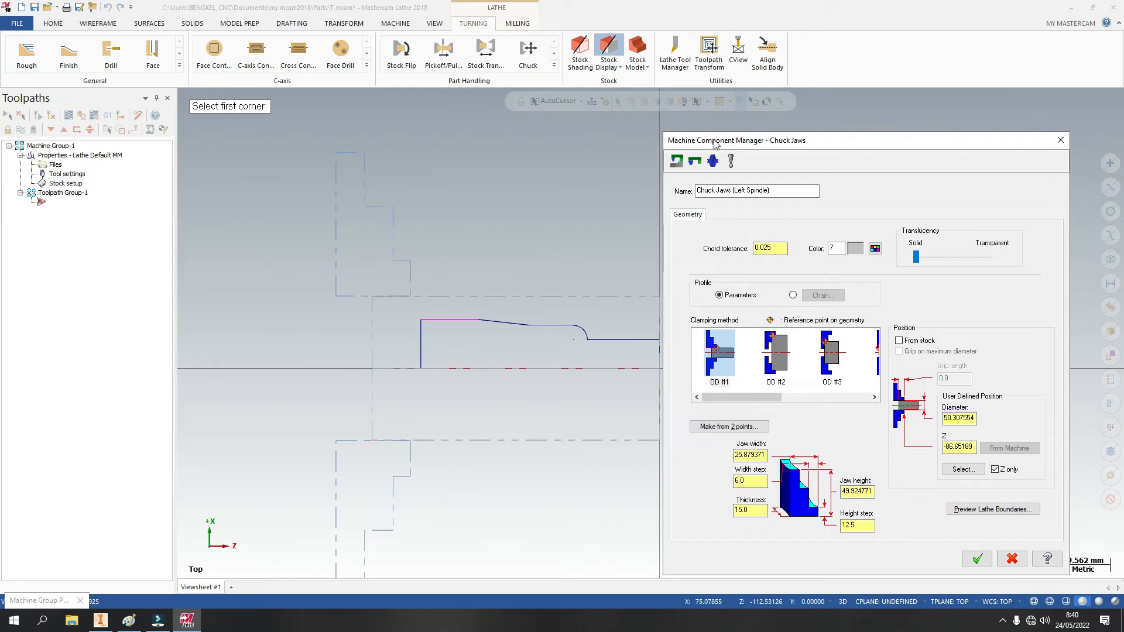
drag(714, 144, 799, 144)
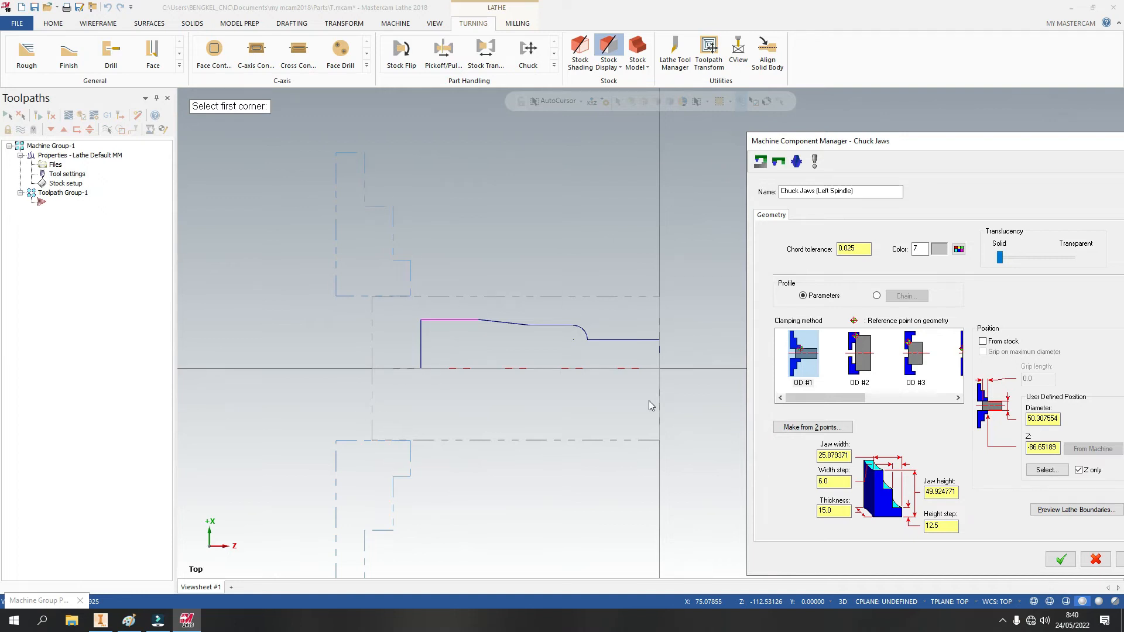
drag(944, 146, 714, 117)
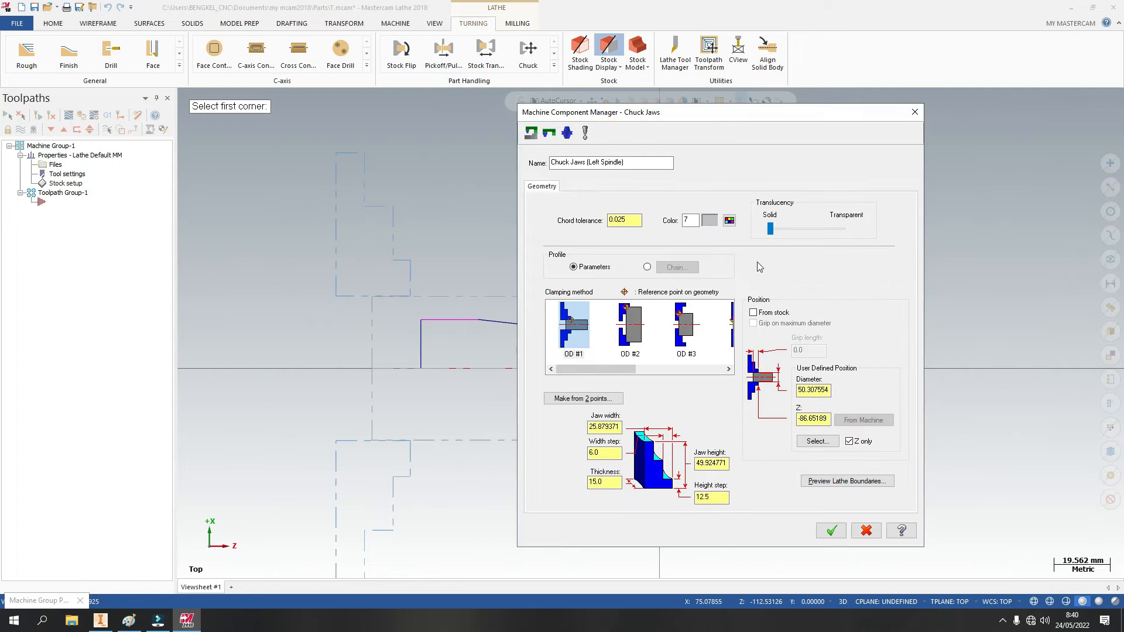
click(831, 530)
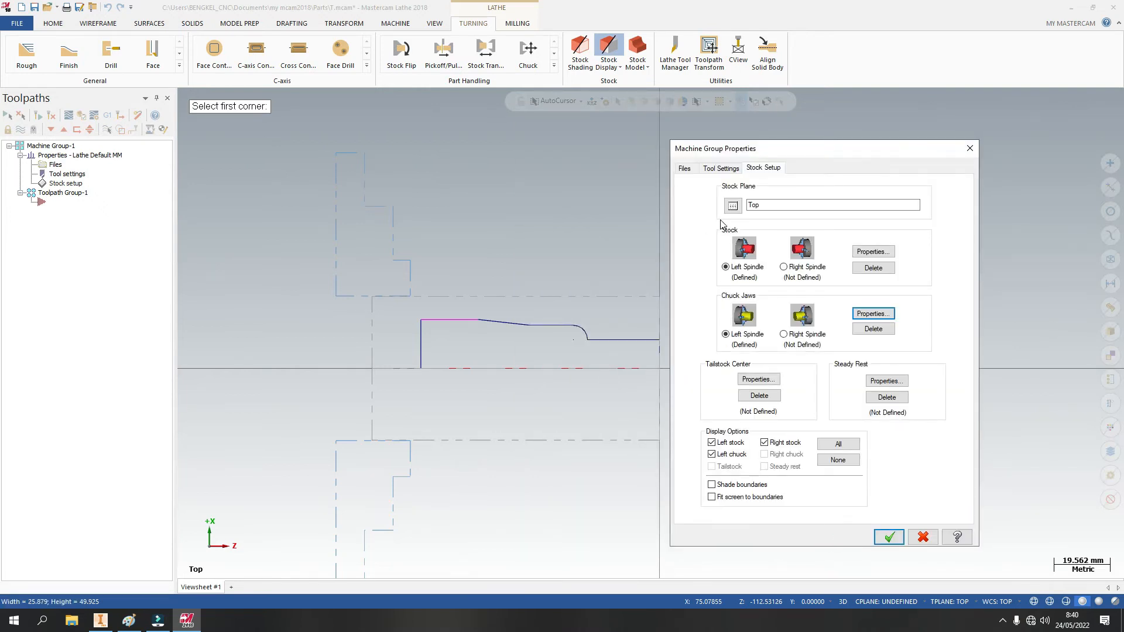
Step: Check the machine group's tool settings and accept the machine group properties with the stock and chuck setup
click(721, 170)
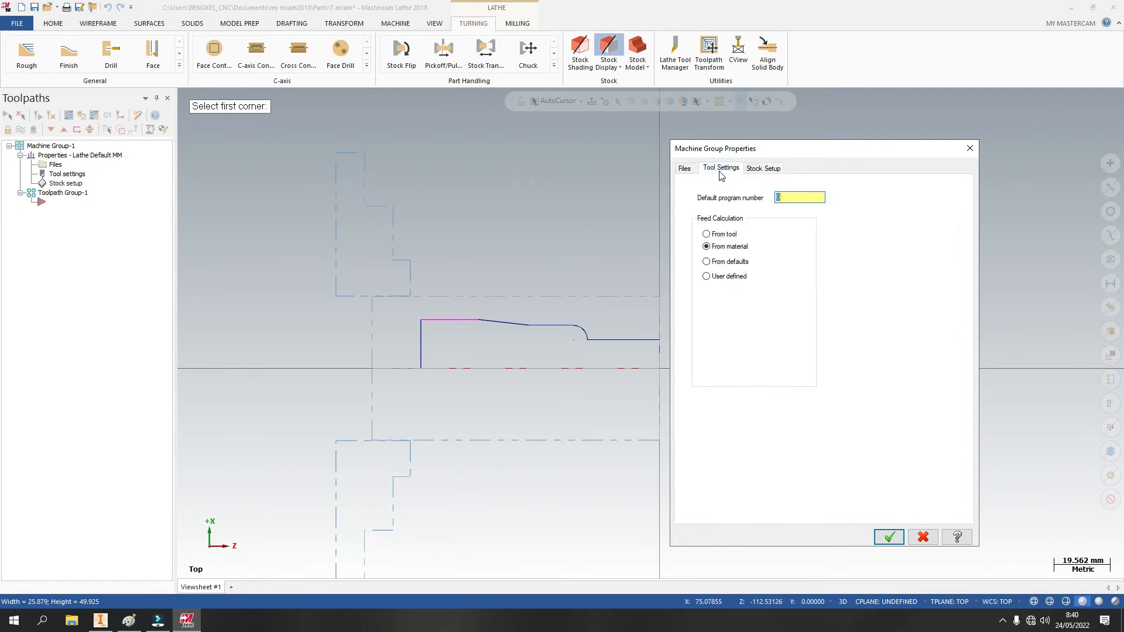
click(764, 168)
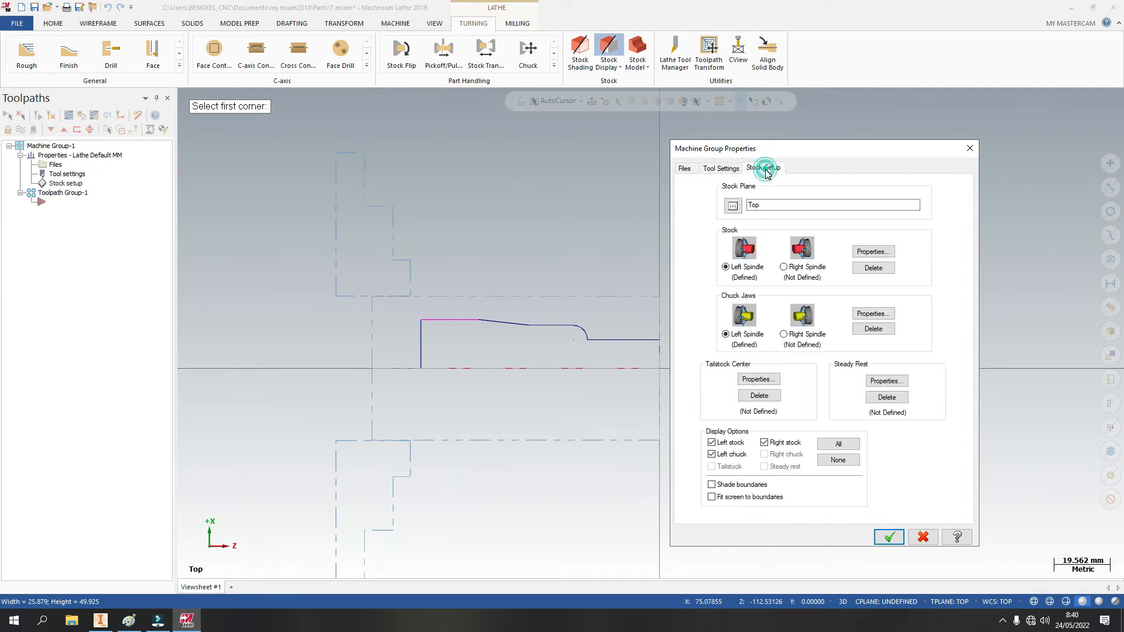
click(889, 537)
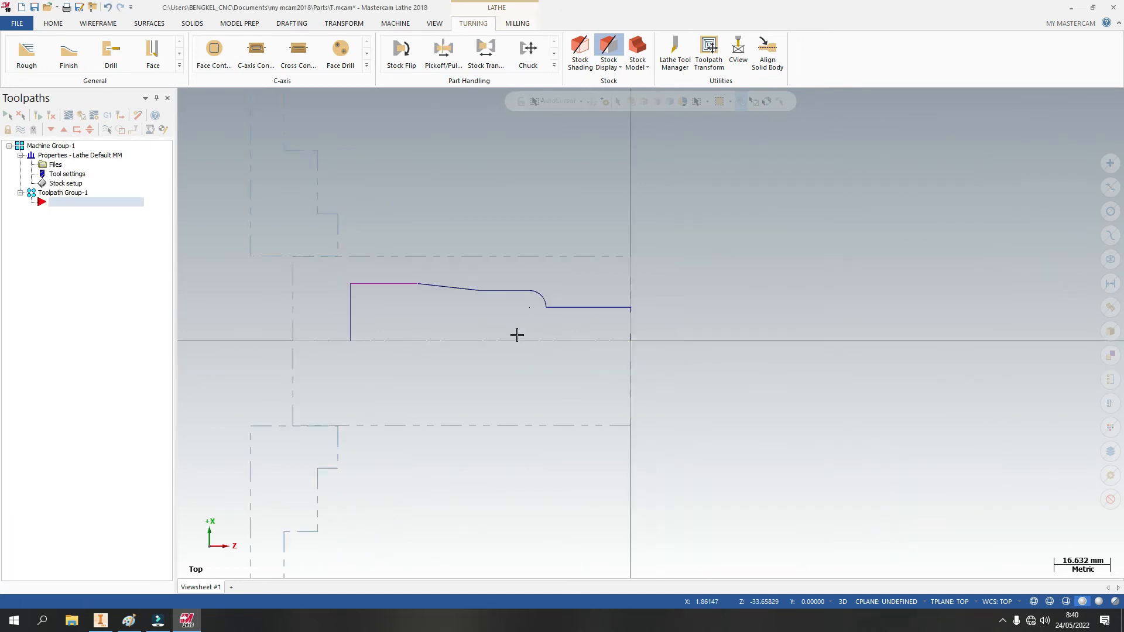
scroll(516, 335, down, 3)
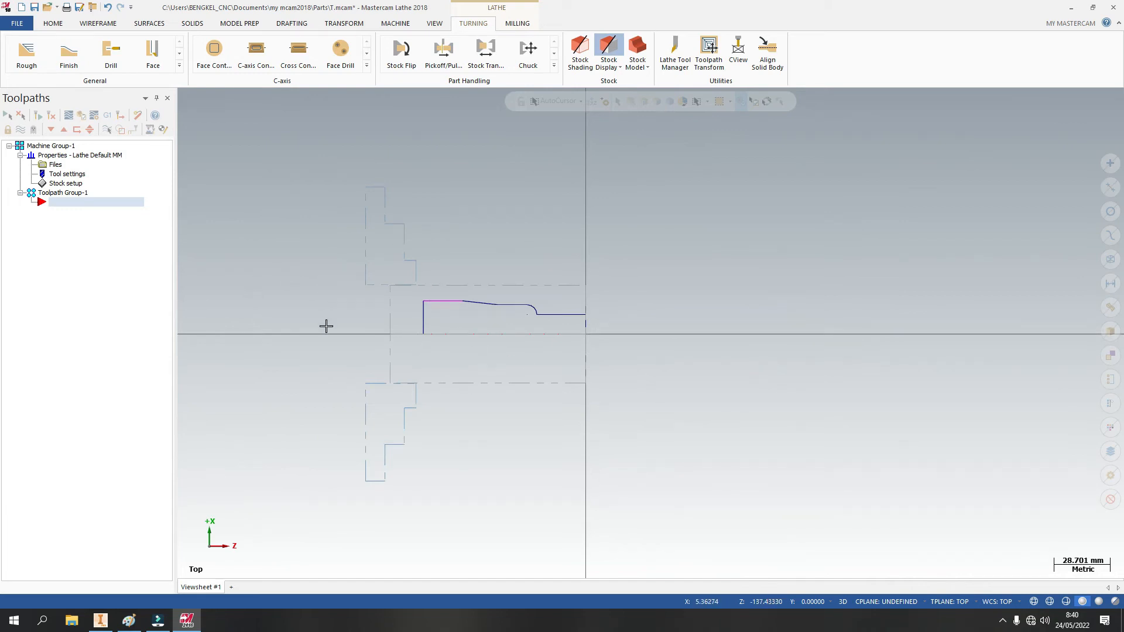
scroll(579, 344, up, 1)
scroll(556, 331, up, 1)
scroll(432, 281, down, 1)
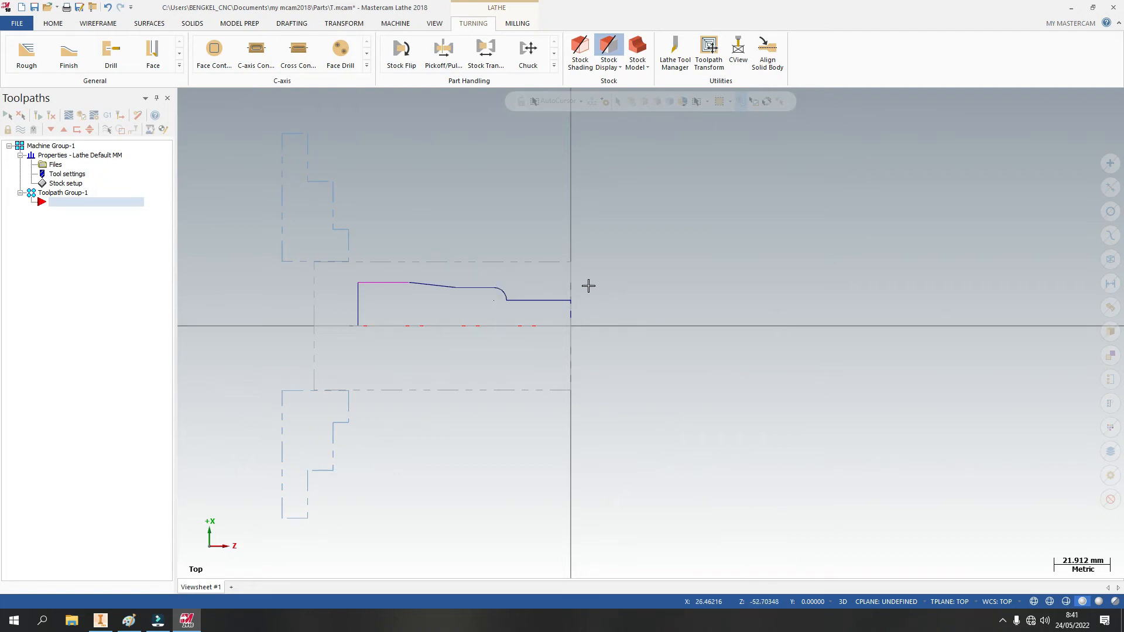
Step: Start a lathe Rough toolpath and chain the part's outer profile from the front cylinder's line back to the rear end
click(24, 55)
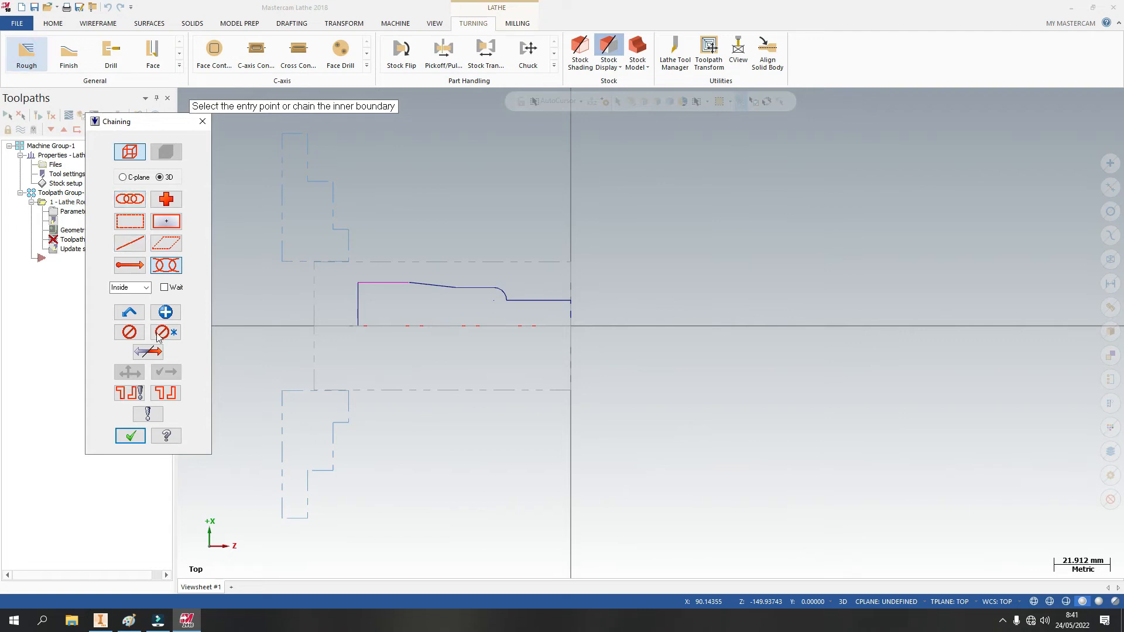
click(131, 199)
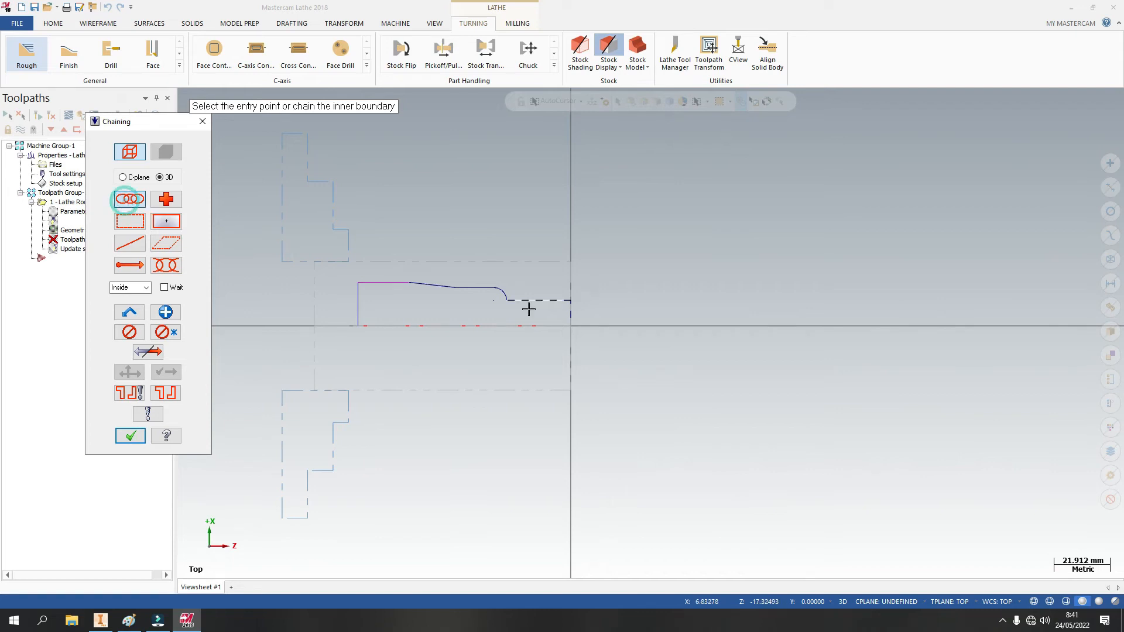
click(565, 300)
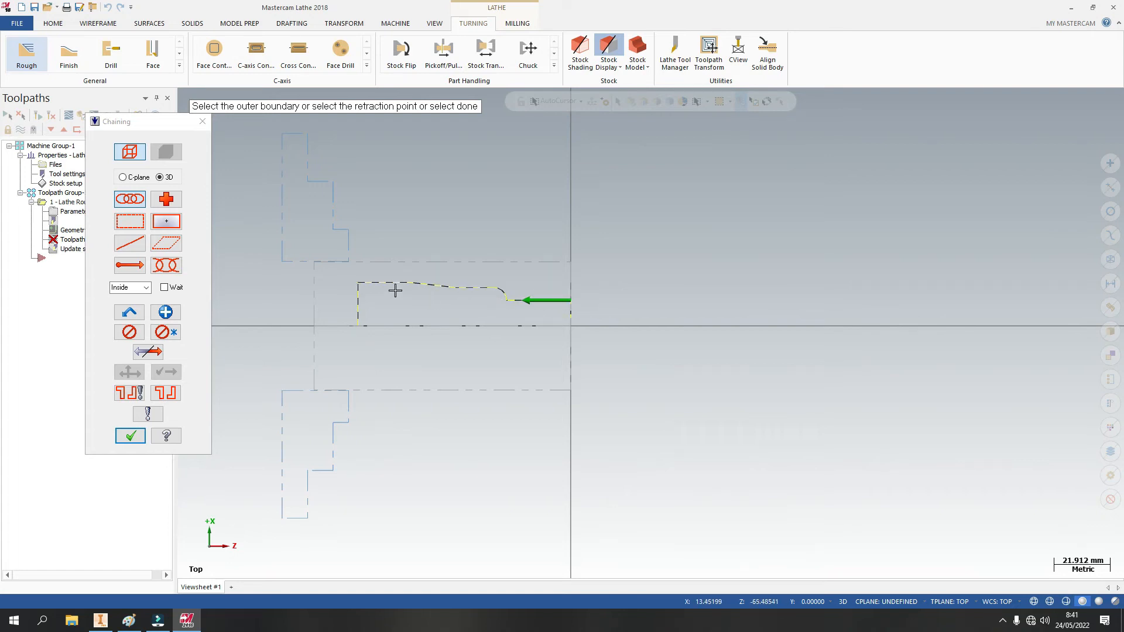
click(359, 283)
click(131, 436)
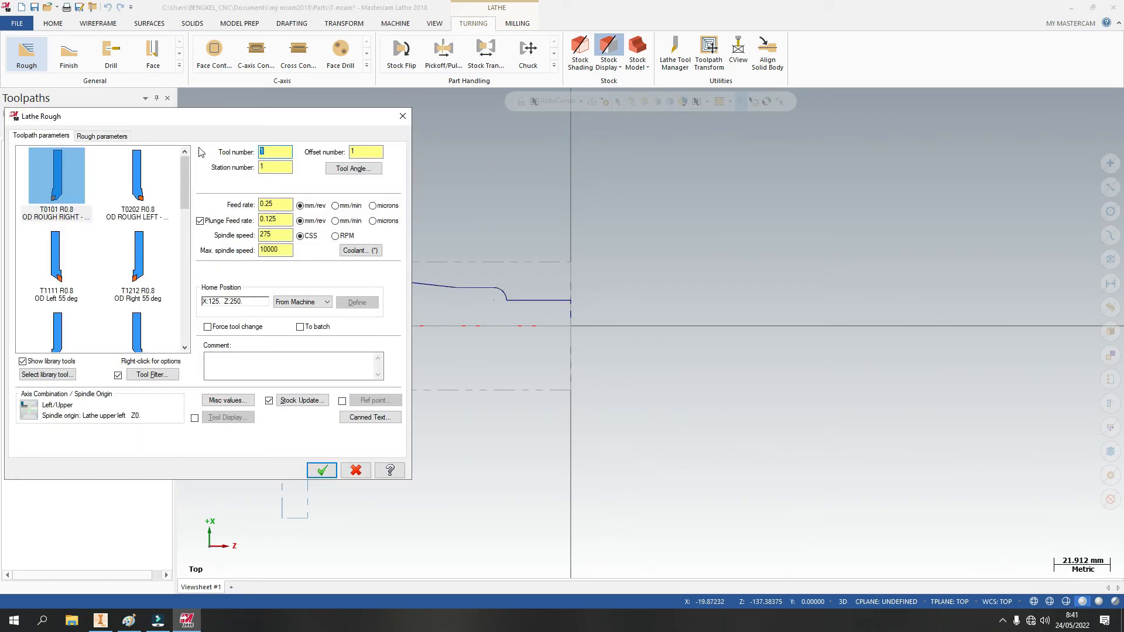
Step: Choose the T2121 R0.8 OD FINISH RIGHT - 35 DEG. tool for the roughing operation
drag(787, 124, 787, 124)
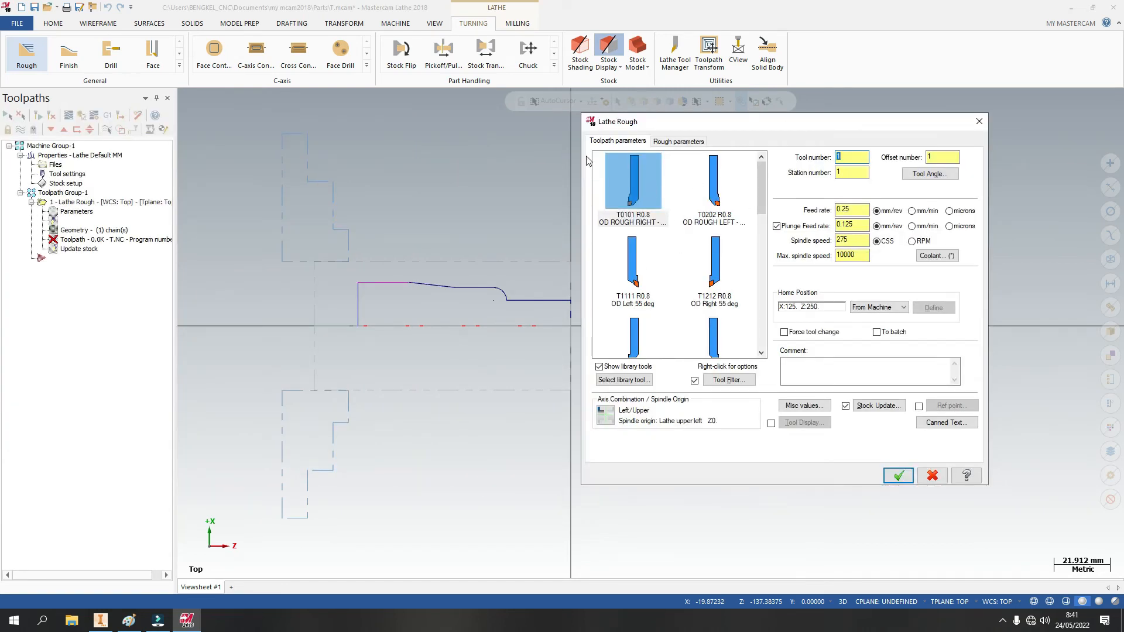
mouse_move(760, 199)
mouse_down()
mouse_move(761, 328)
mouse_move(763, 205)
mouse_up()
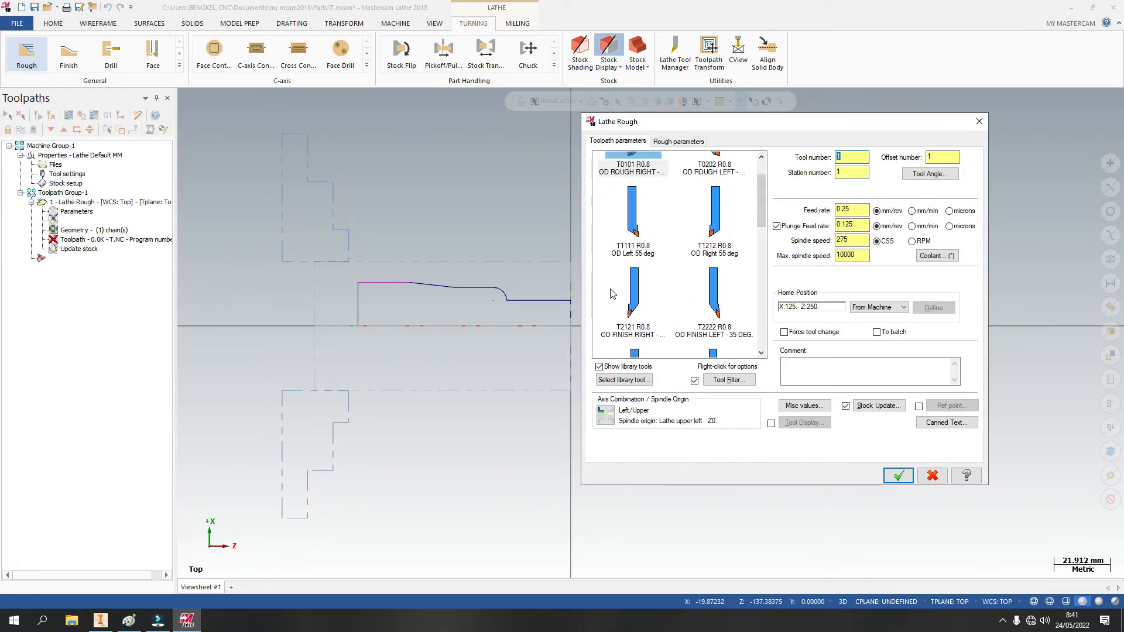
drag(763, 227, 764, 221)
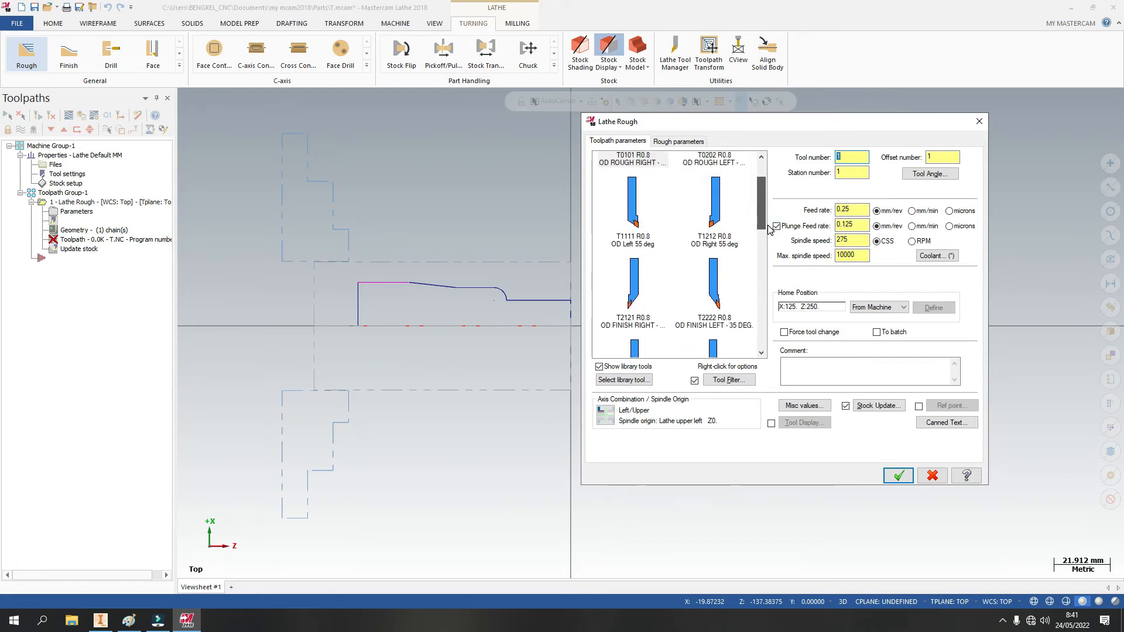
click(639, 287)
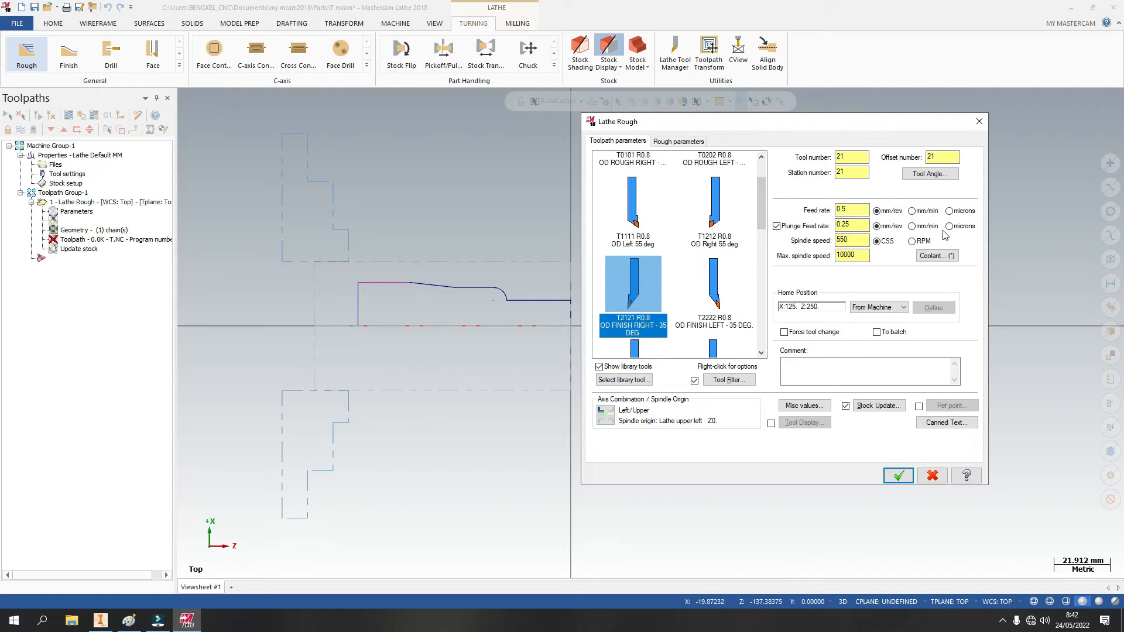
Step: Set the feed rate to 0.25 mm/min, the plunge feed unit to mm/min and the spindle speed to 1000 RPM
click(915, 212)
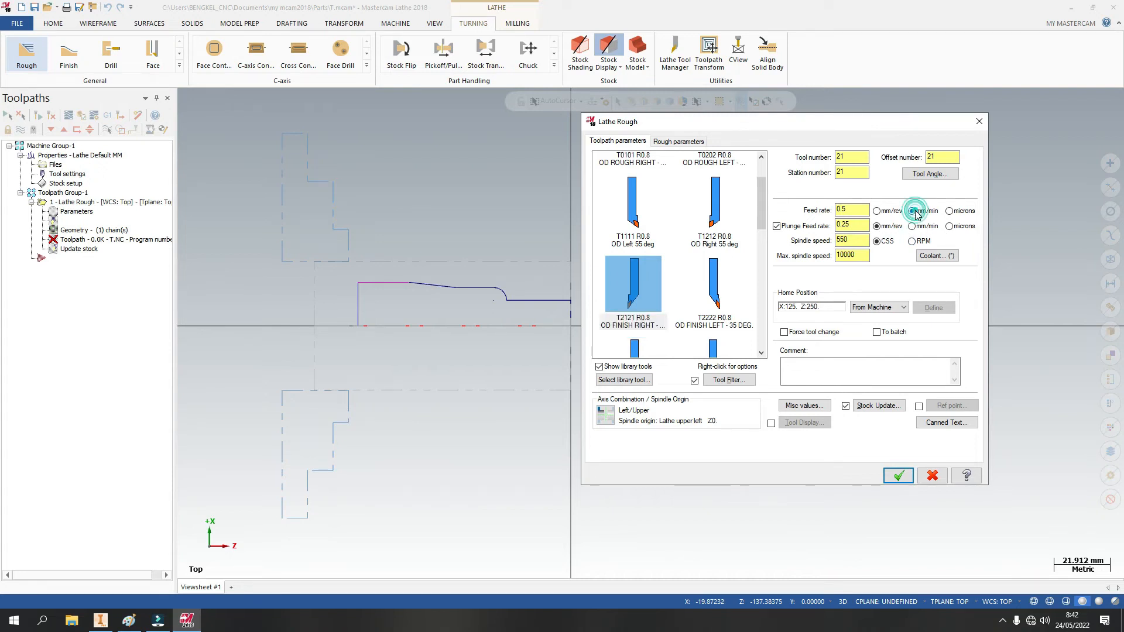
click(913, 227)
double_click(849, 209)
text(0)
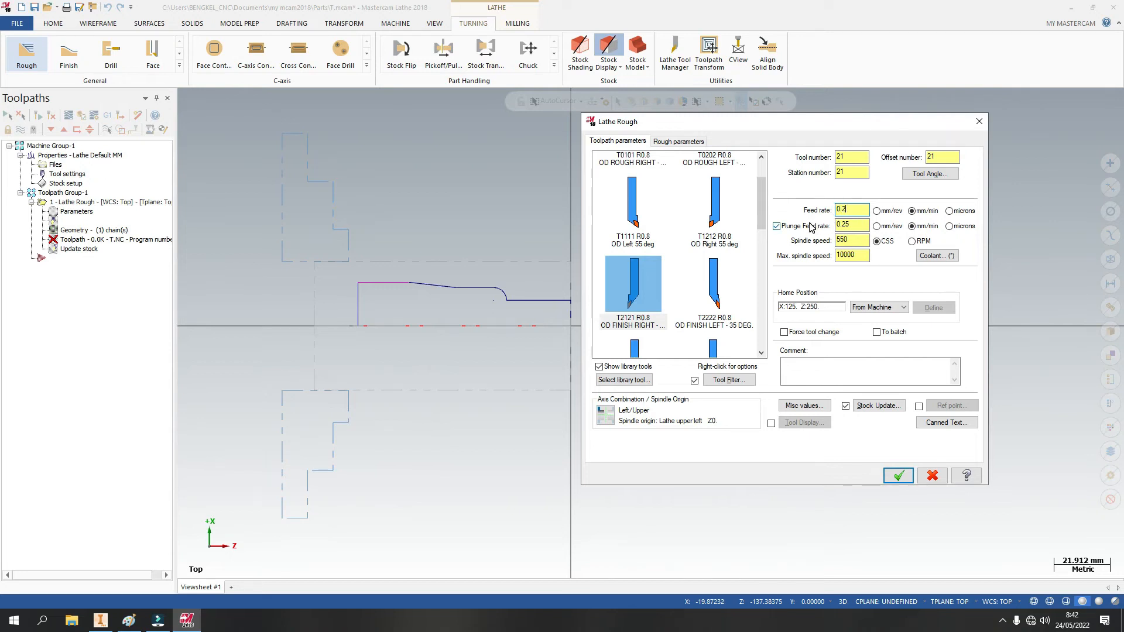
double_click(848, 241)
text(1000)
click(912, 242)
Step: Set the roughing tool's tool number, station number and offset number to 1
double_click(853, 157)
text(1)
double_click(847, 171)
text(1)
click(941, 157)
double_click(941, 156)
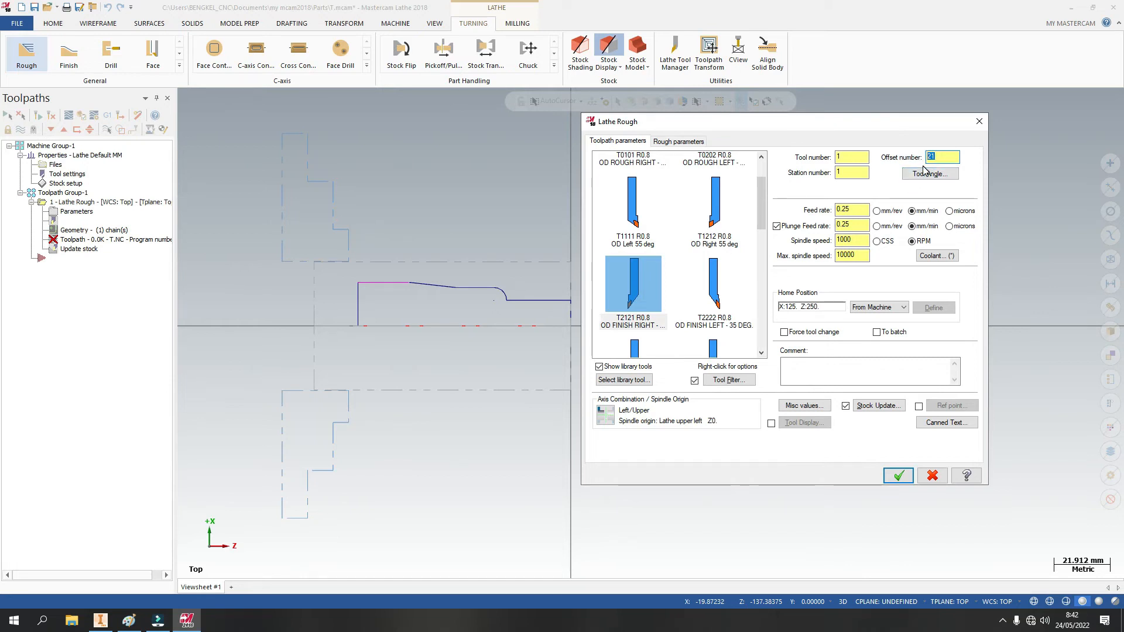
text(1)
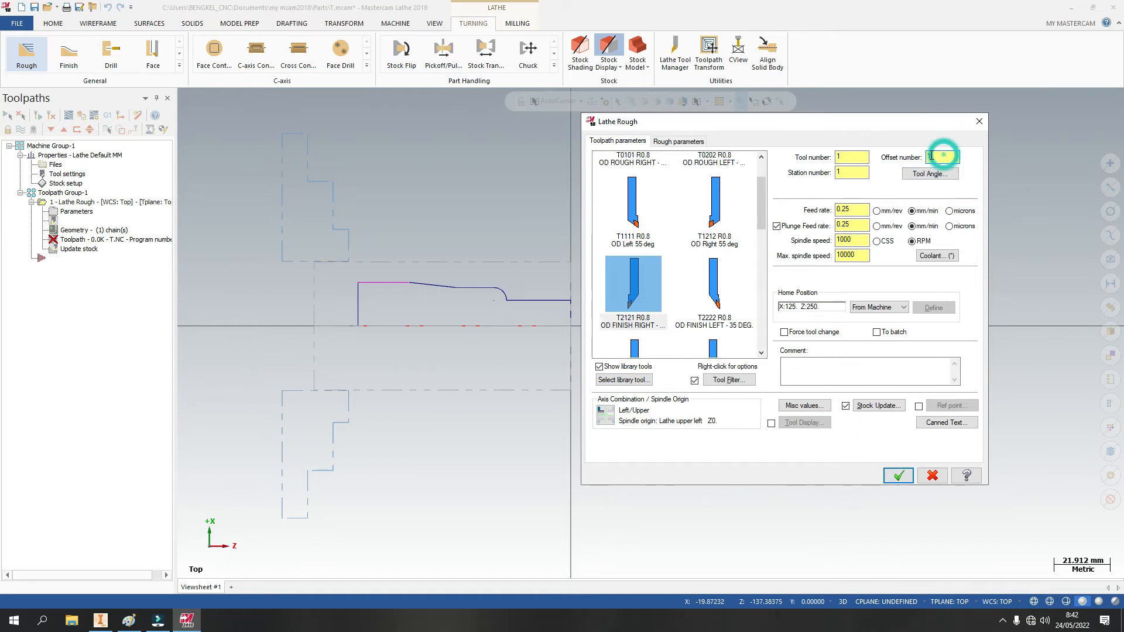
click(899, 476)
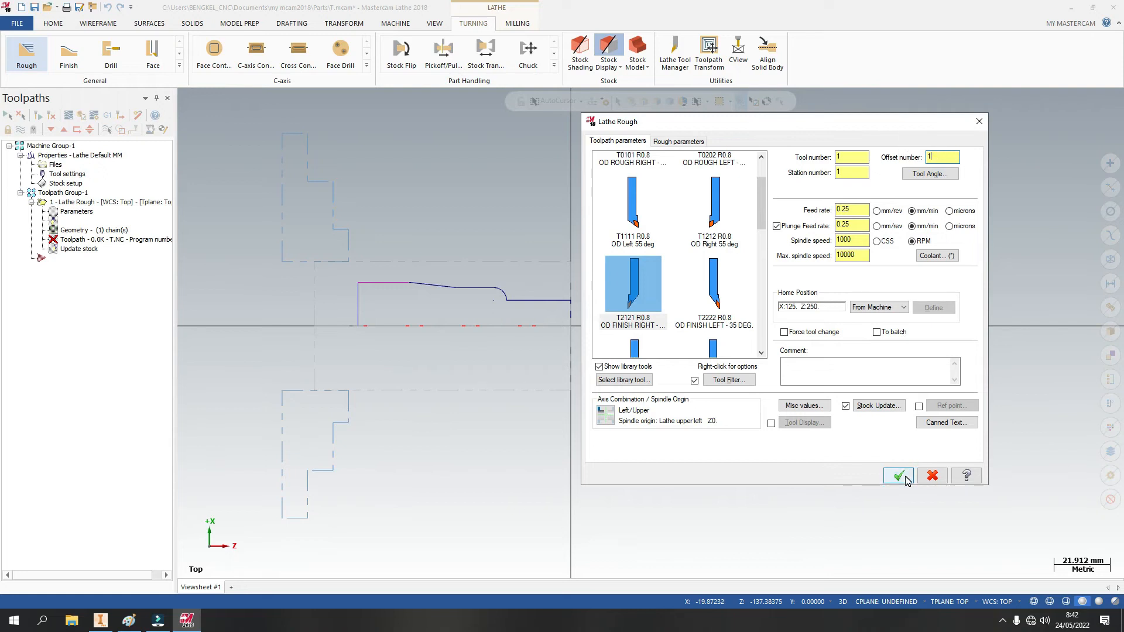
Step: In the rough parameters, set the depth of cut to 0.5 and the stock to leave in X and Z to 0.0
click(677, 143)
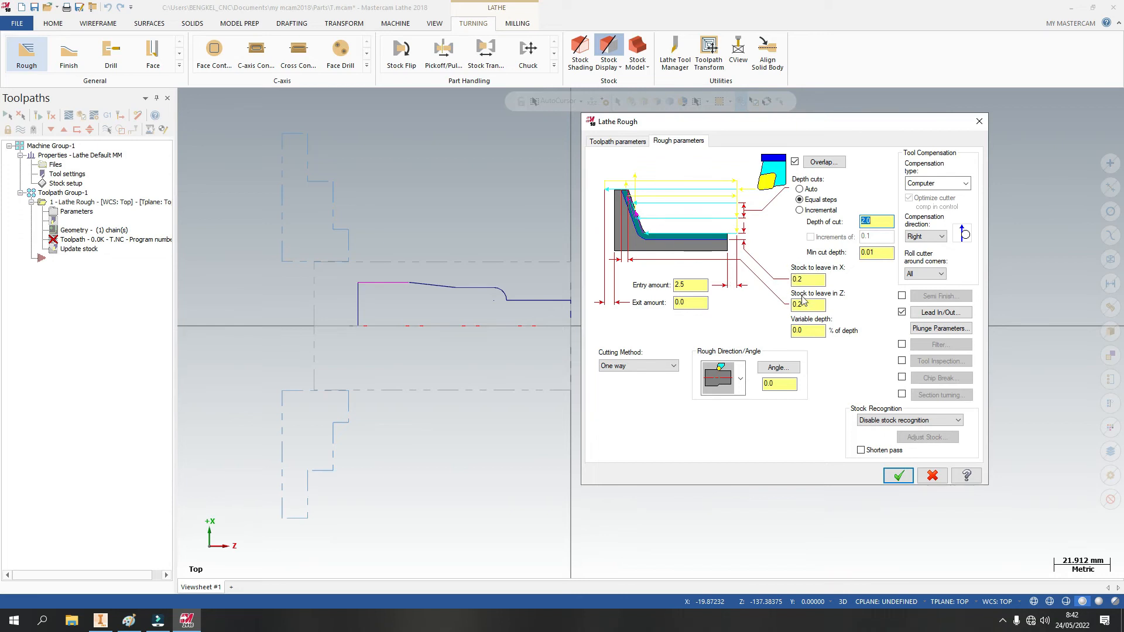
drag(800, 283, 815, 278)
click(806, 279)
double_click(880, 221)
text(0.5)
click(804, 280)
double_click(804, 281)
text(0)
double_click(808, 305)
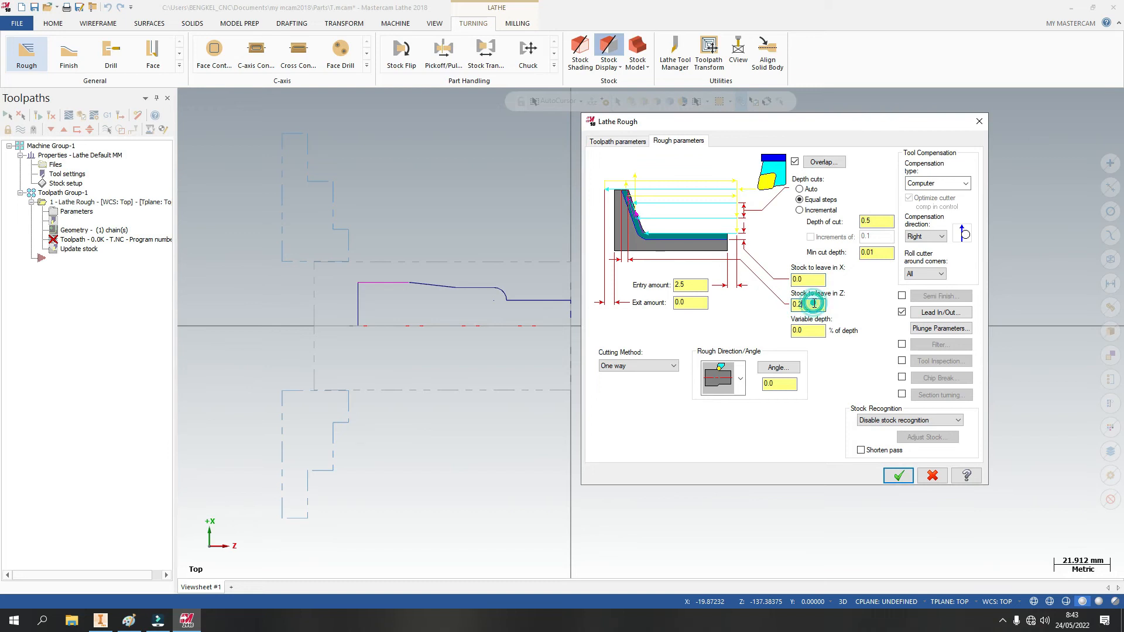
text(0)
double_click(795, 281)
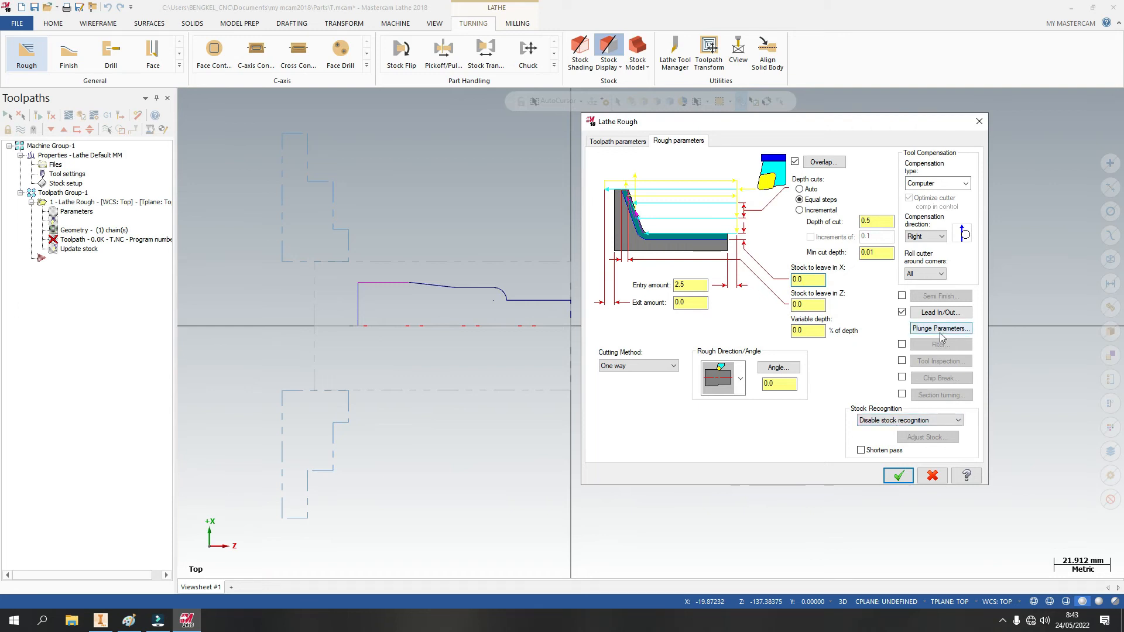
Step: Set stock recognition to use stock for the outer boundary and accept the roughing operation to generate its toolpath
click(922, 423)
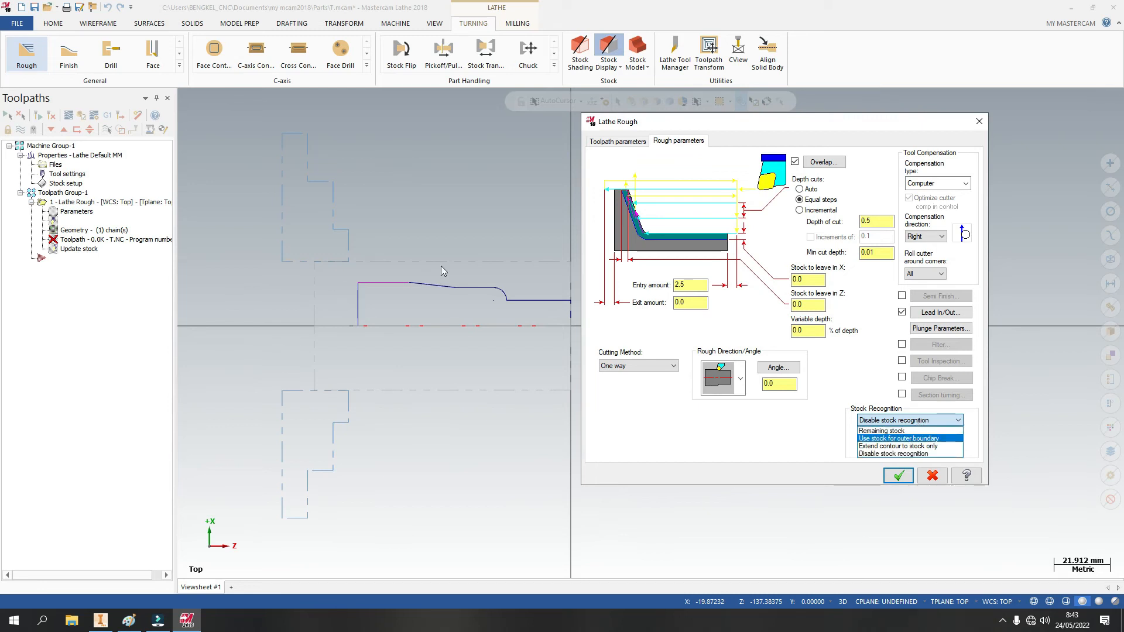
click(886, 439)
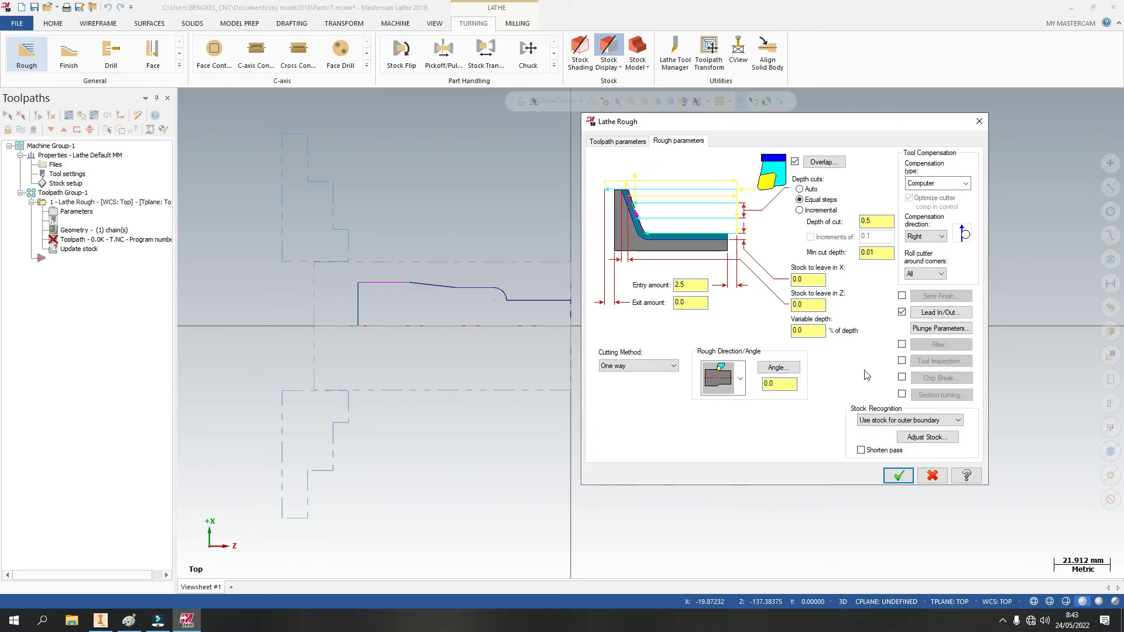
click(900, 479)
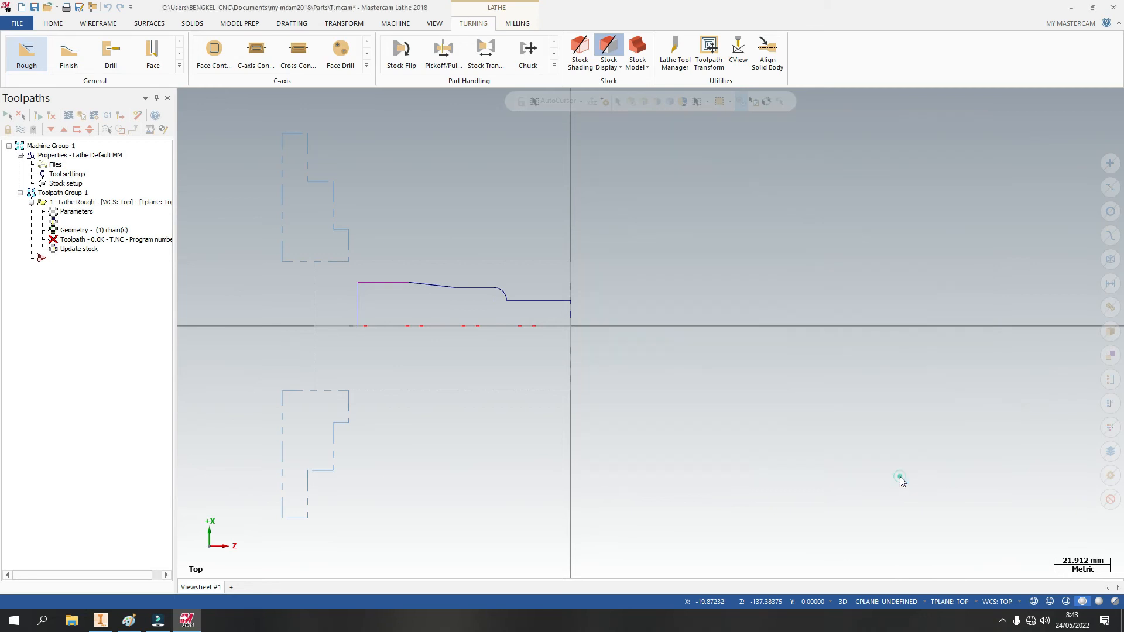
Step: Examine the generated roughing passes along the profile, from the front face to the shoulder near the chuck
scroll(533, 284, up, 2)
scroll(652, 339, up, 1)
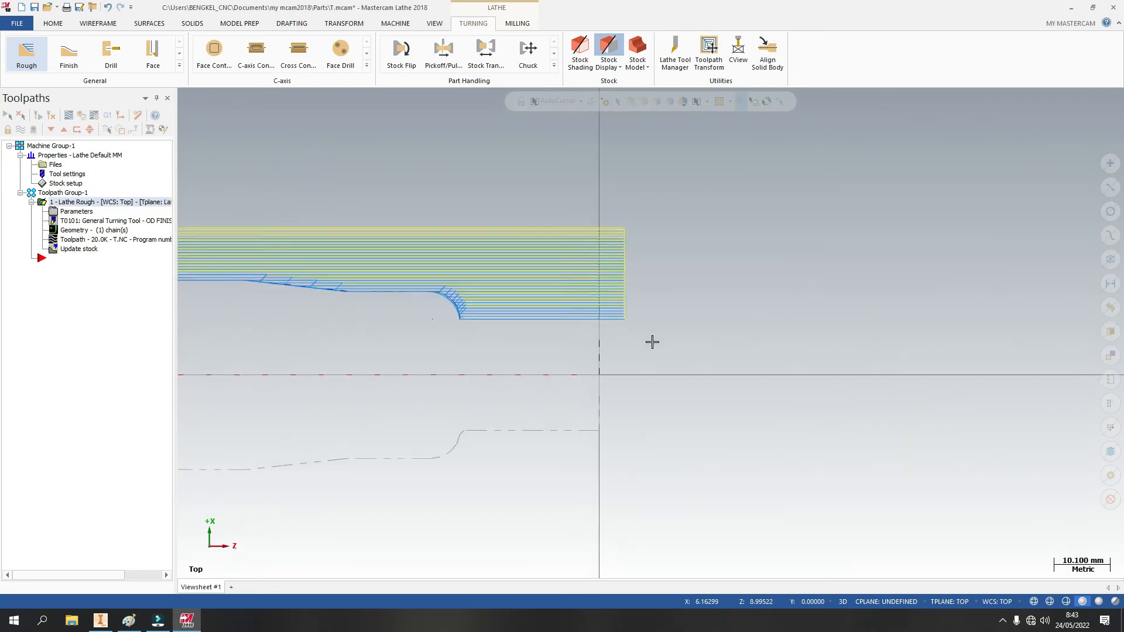
scroll(688, 344, down, 2)
scroll(582, 291, up, 3)
scroll(679, 298, down, 2)
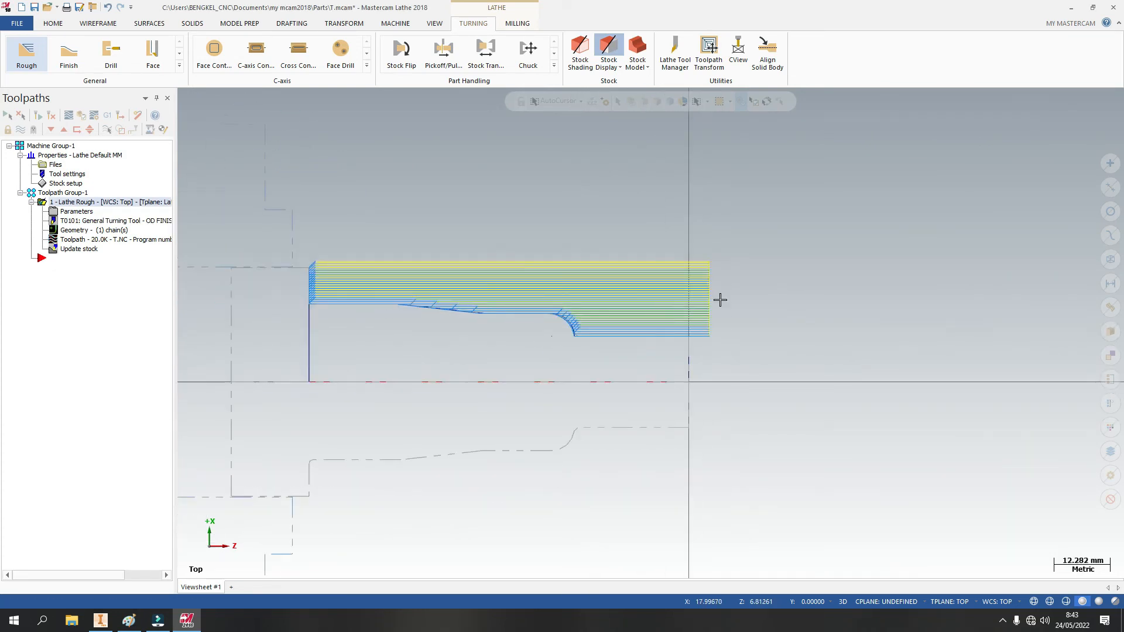
scroll(497, 295, down, 1)
scroll(321, 283, up, 5)
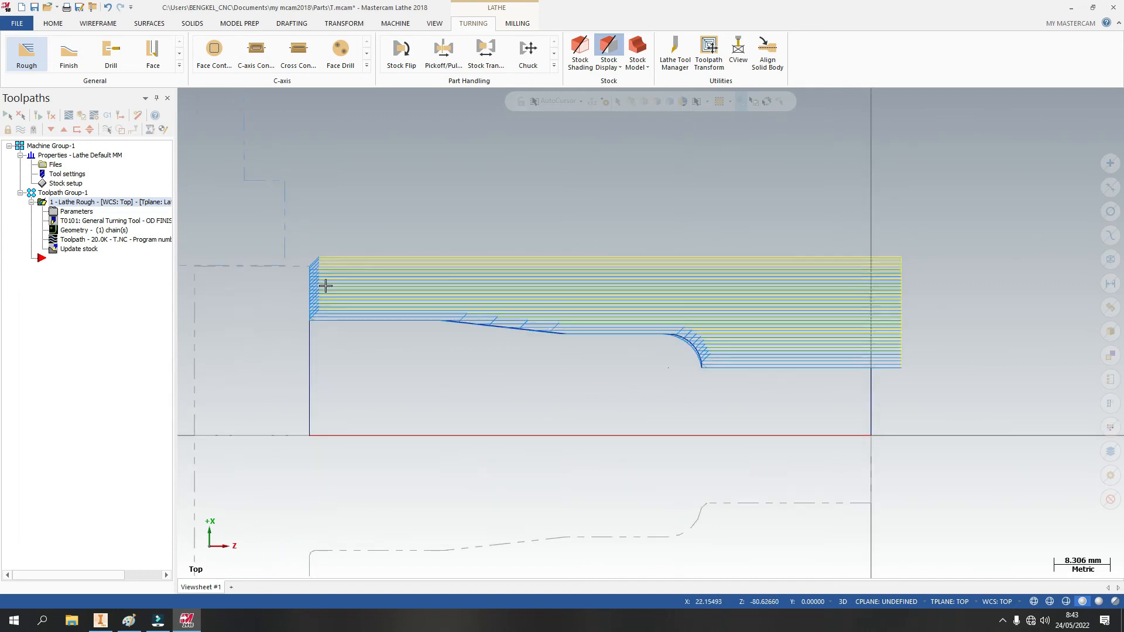
scroll(279, 266, down, 3)
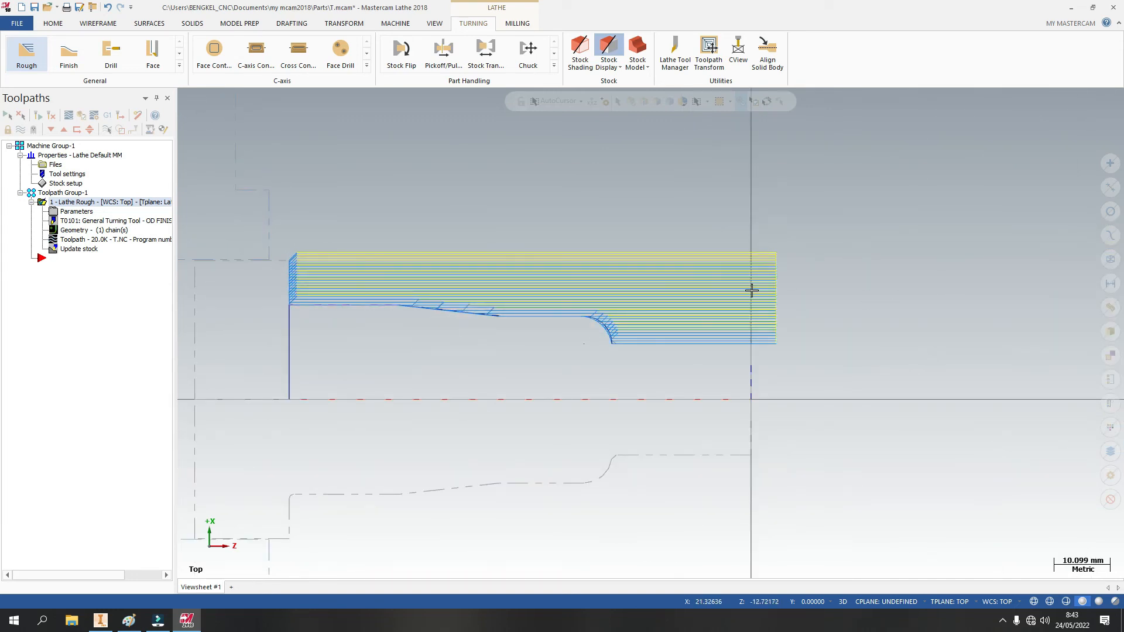
scroll(718, 353, down, 2)
scroll(748, 359, up, 1)
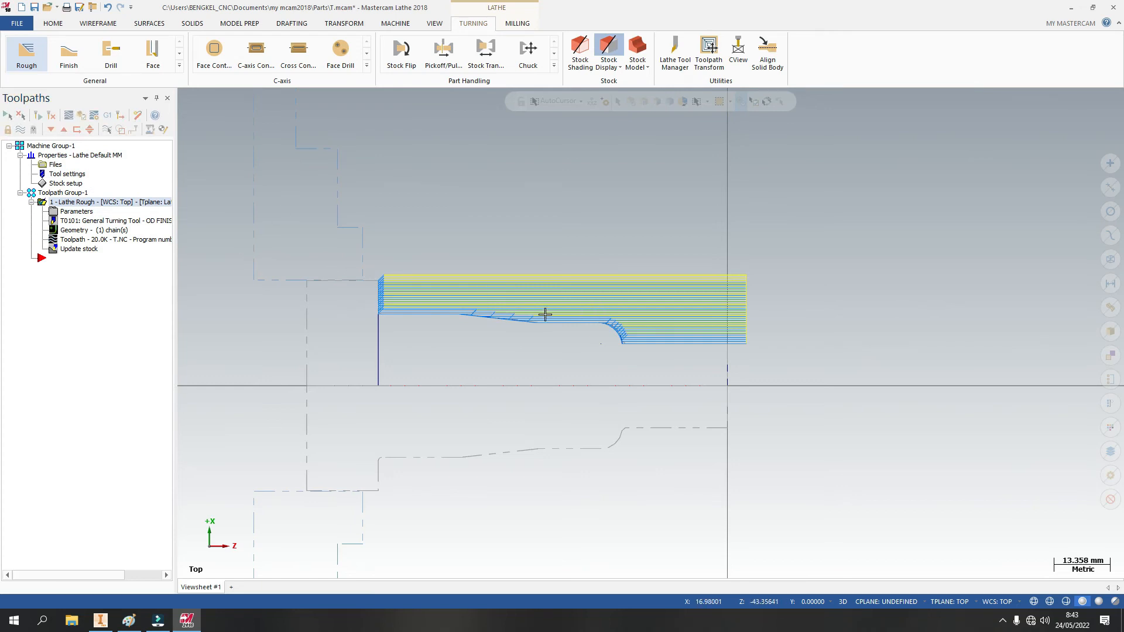
Step: Verify the roughing operation in Mastercam Simulator, playing the simulation from an isometric view
click(82, 117)
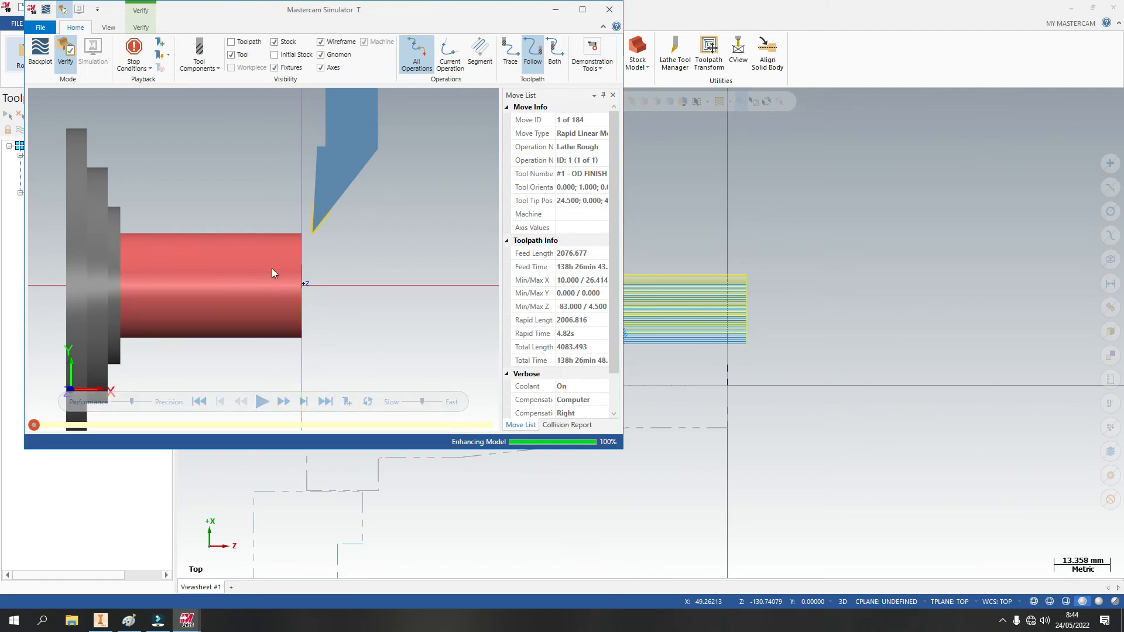
scroll(358, 276, down, 3)
scroll(347, 286, up, 3)
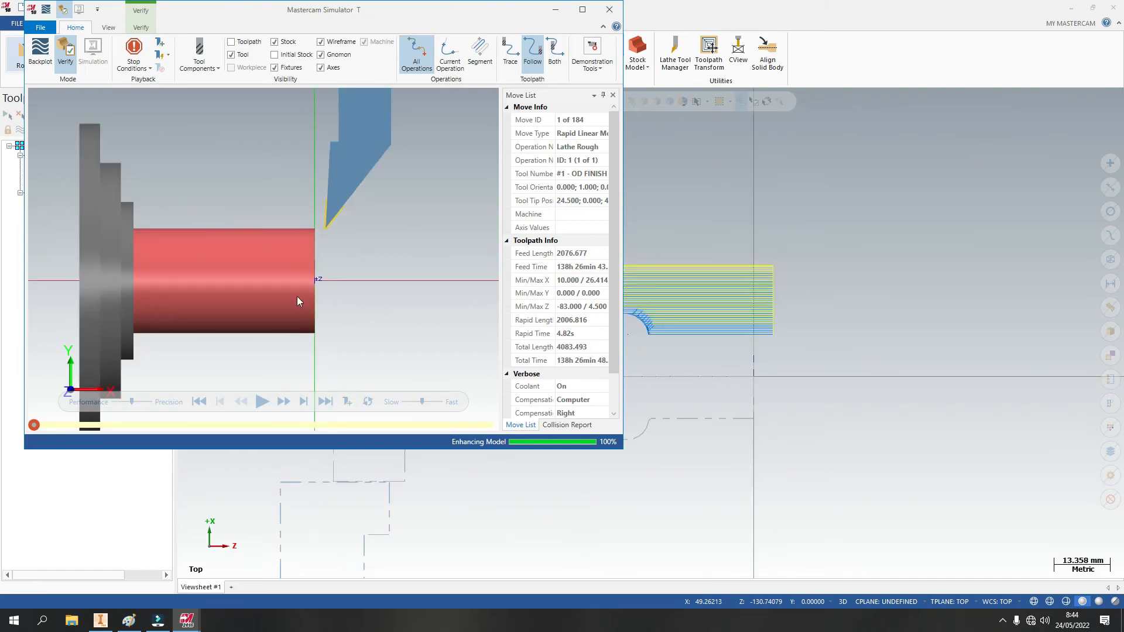
scroll(359, 333, down, 3)
scroll(328, 302, up, 2)
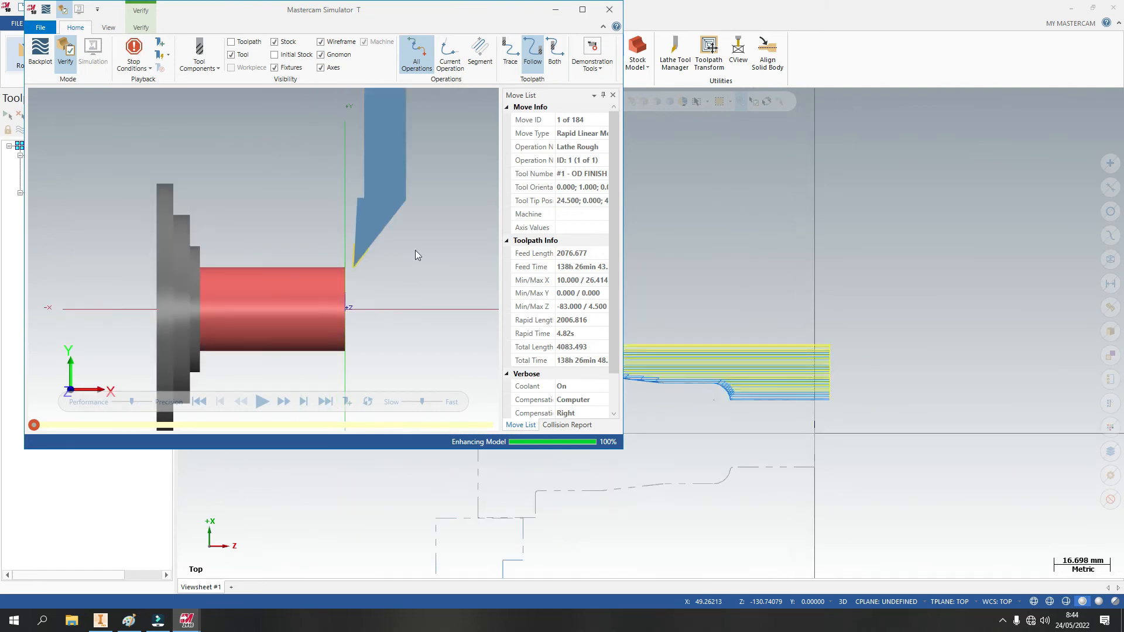
right_click(411, 234)
right_click(247, 182)
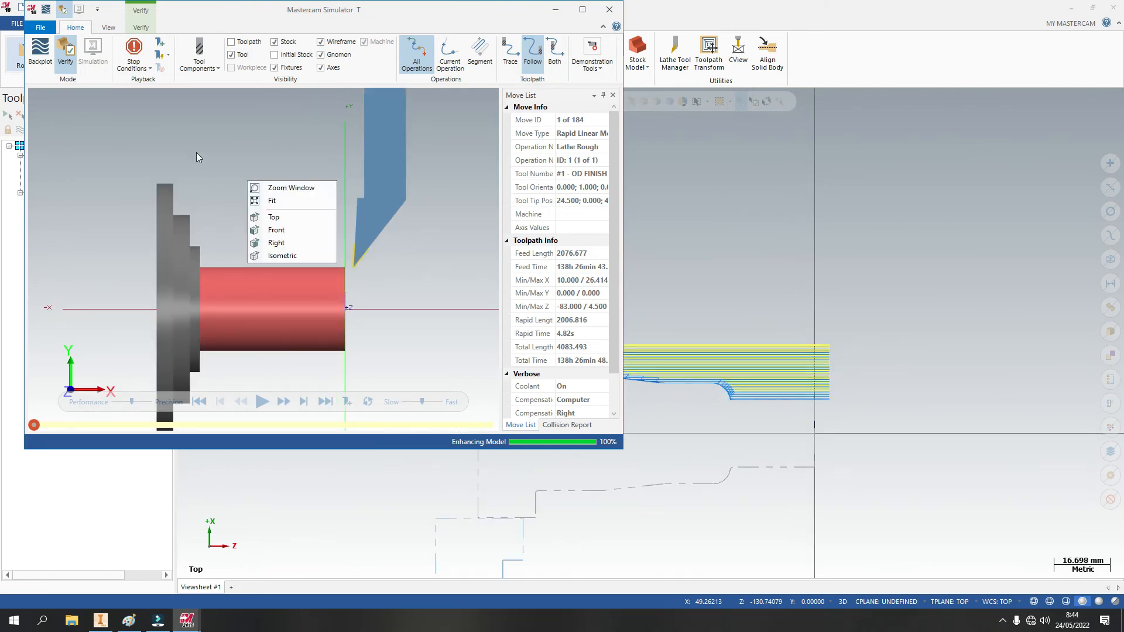
right_click(197, 151)
click(235, 224)
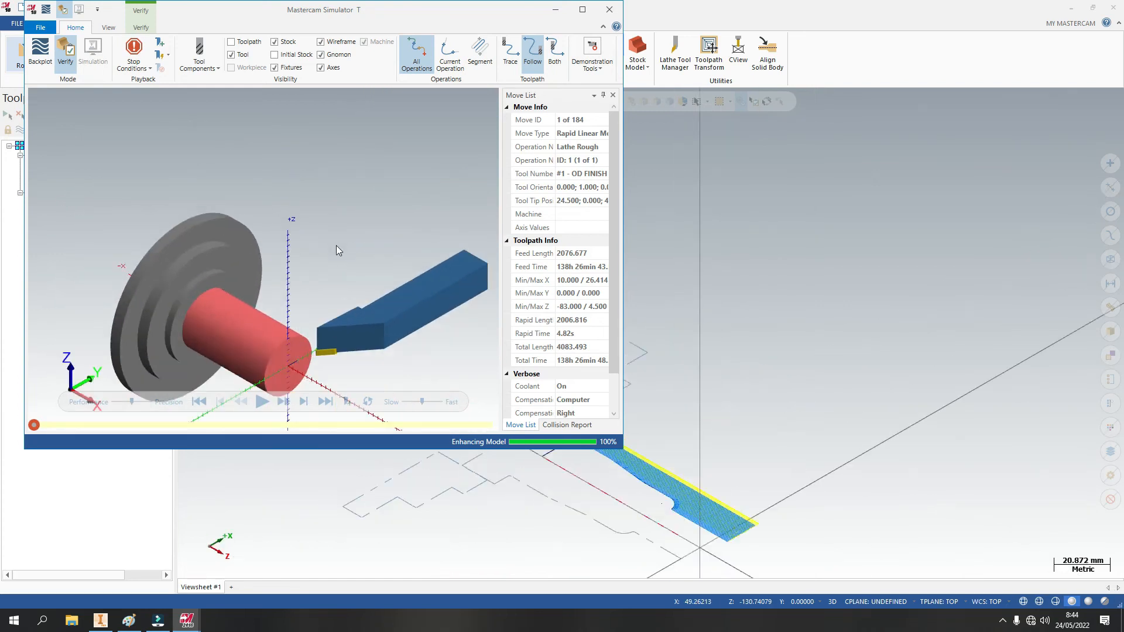
click(262, 402)
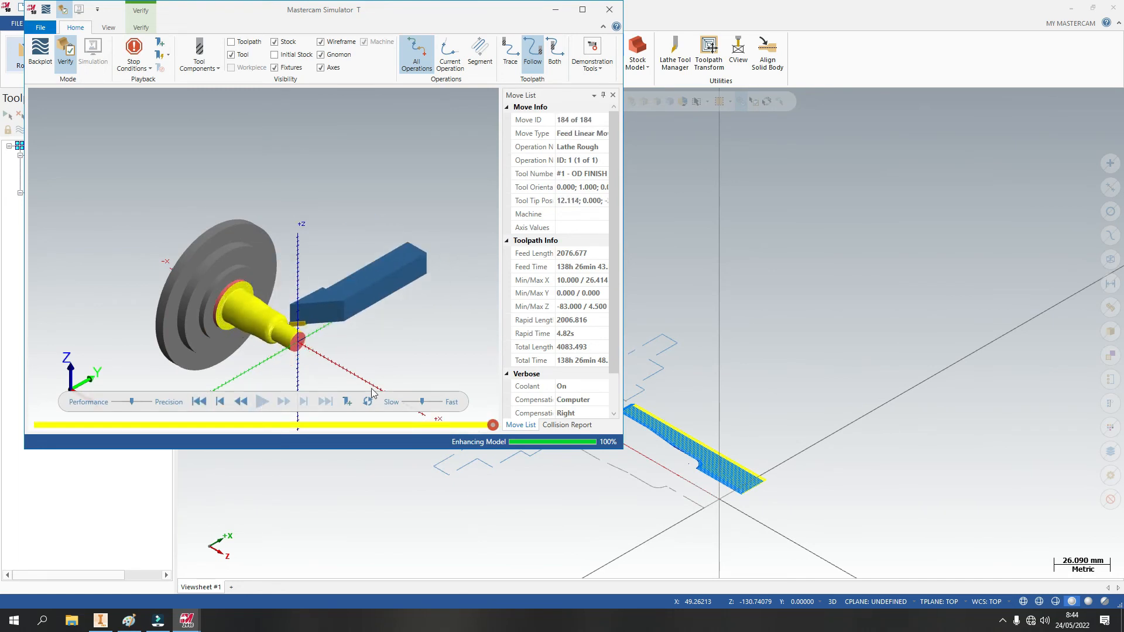
Step: Replay the roughing simulation from the start at a slower speed with looping enabled, and inspect the machined part up close
drag(423, 401, 408, 406)
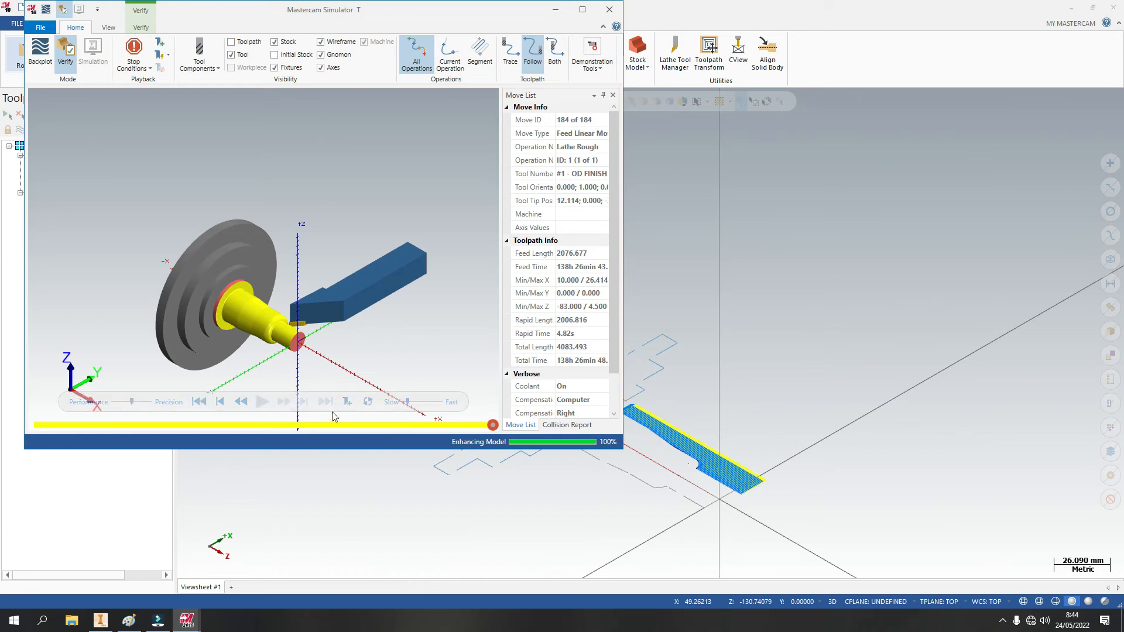
click(368, 401)
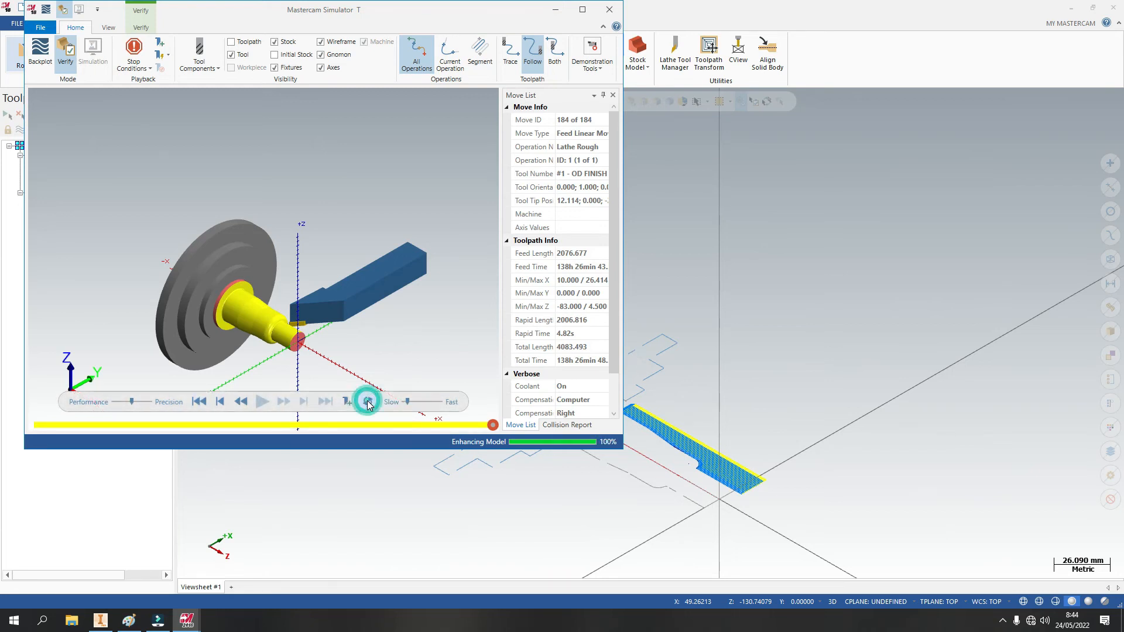
click(200, 402)
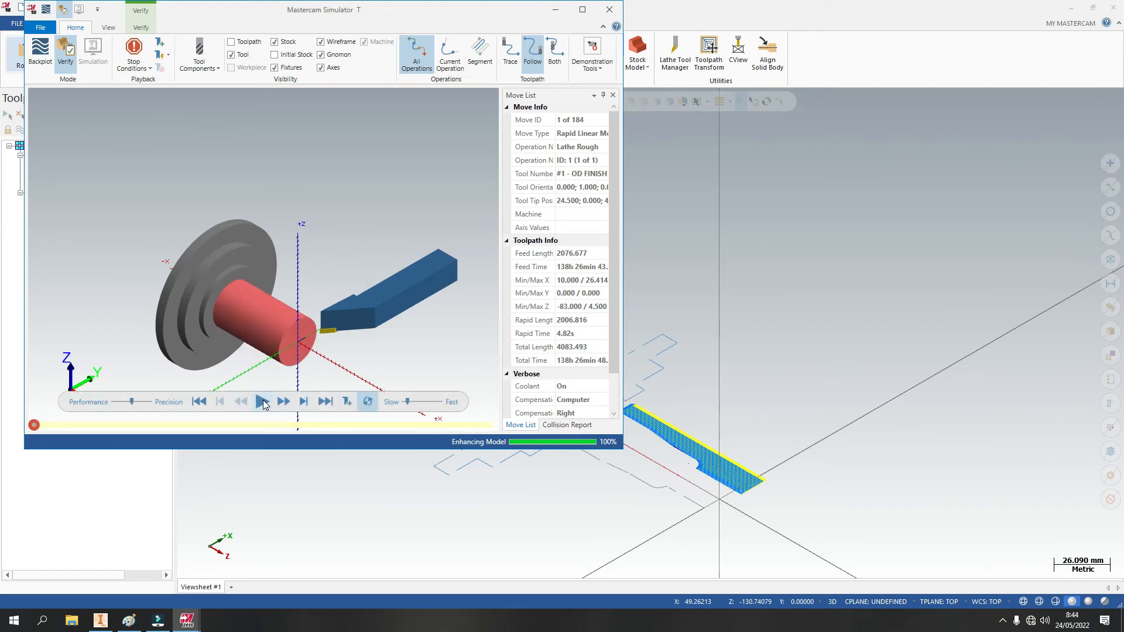
click(263, 403)
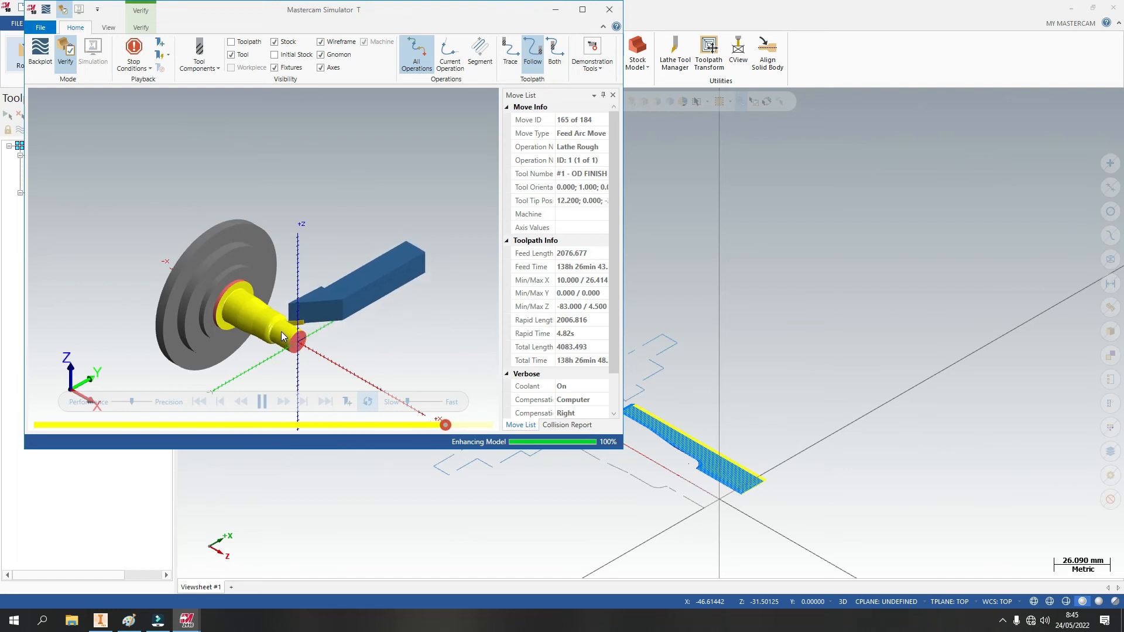
scroll(280, 328, up, 4)
scroll(265, 325, up, 3)
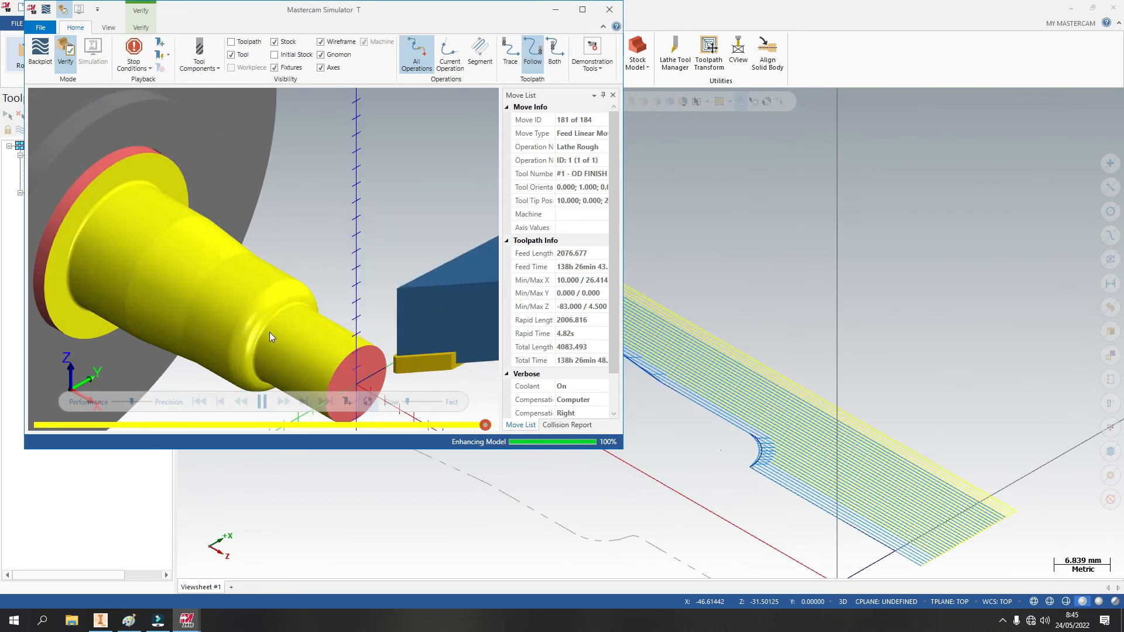
Step: Pause the looping roughing simulation and close Mastercam Simulator
scroll(321, 347, down, 5)
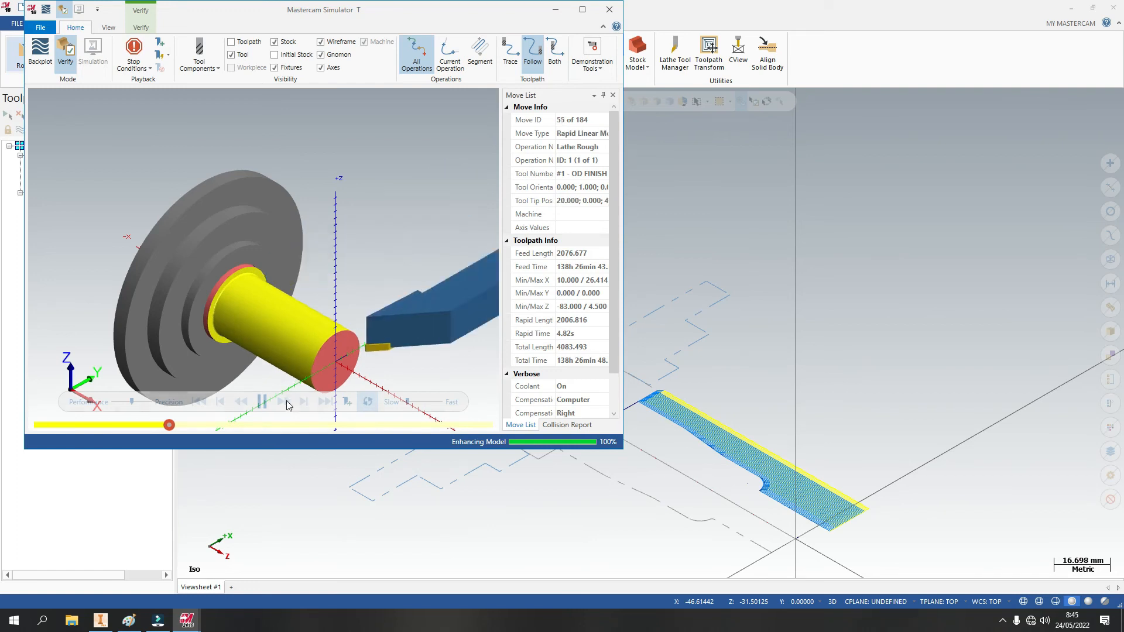
click(262, 402)
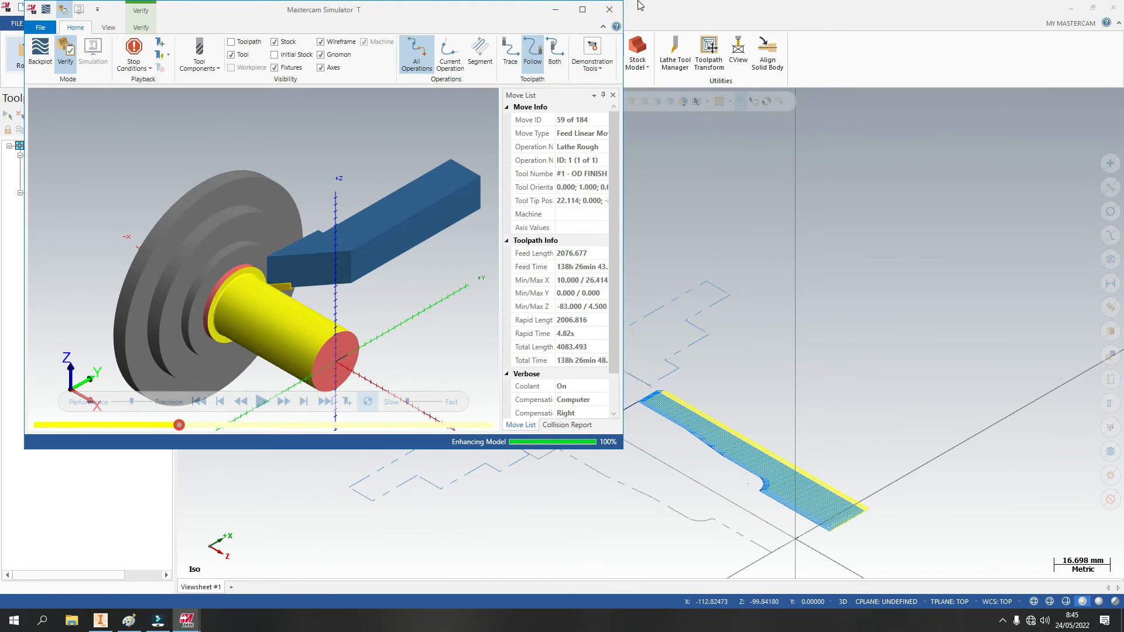
click(610, 10)
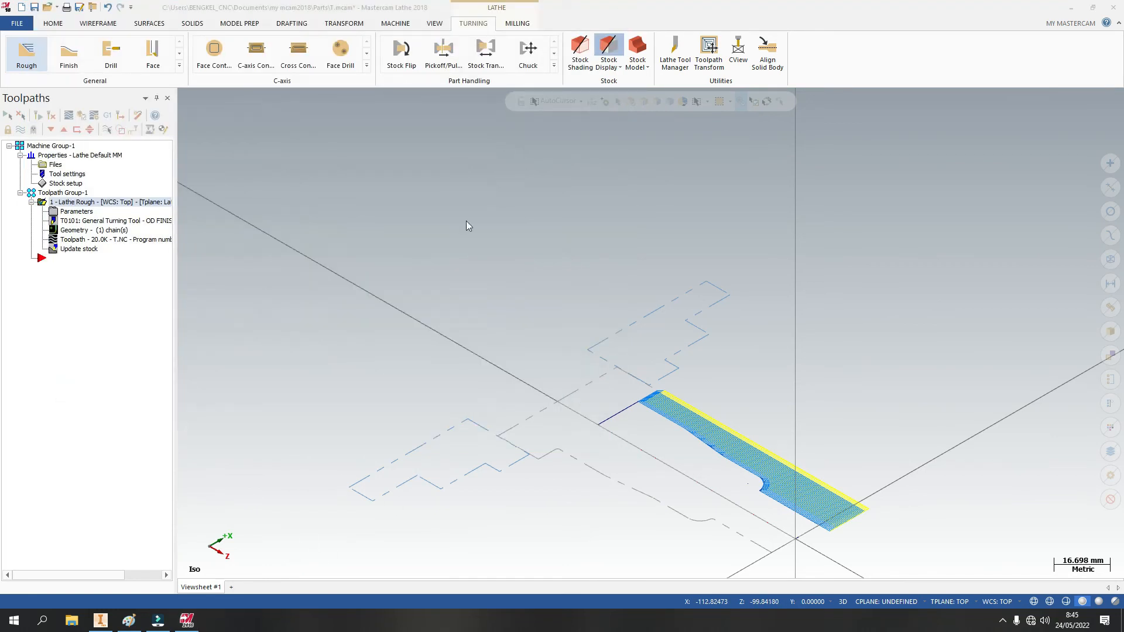
Step: Set the graphics view to Top (WCS) and examine the roughing passes along the profile and chuck outline
scroll(366, 351, up, 3)
scroll(387, 291, down, 9)
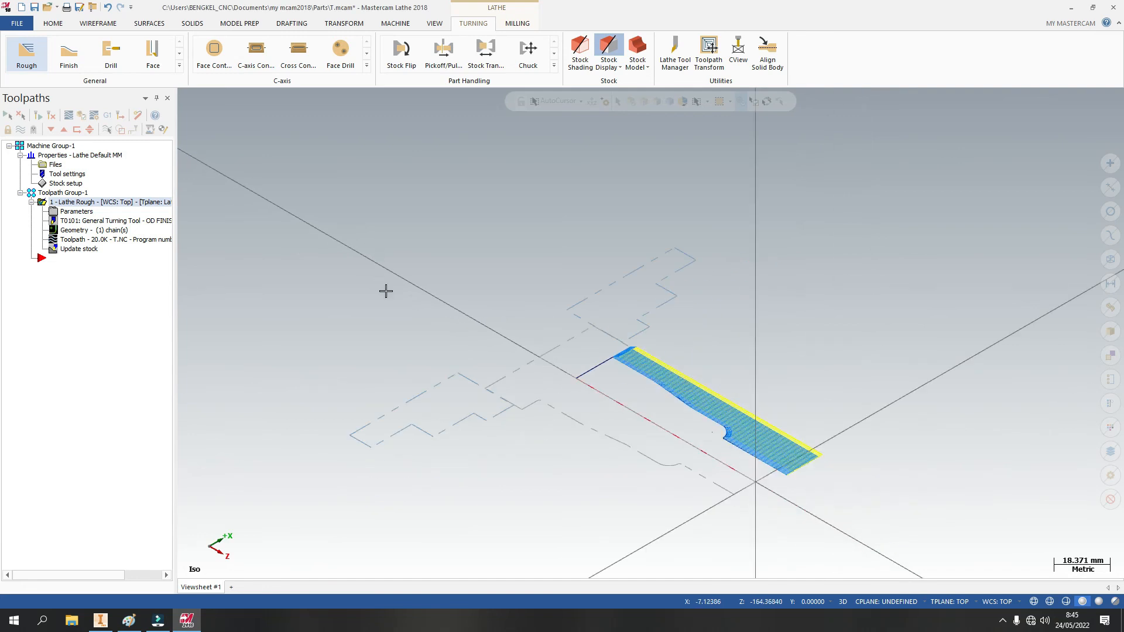
scroll(610, 398, up, 5)
scroll(402, 316, down, 7)
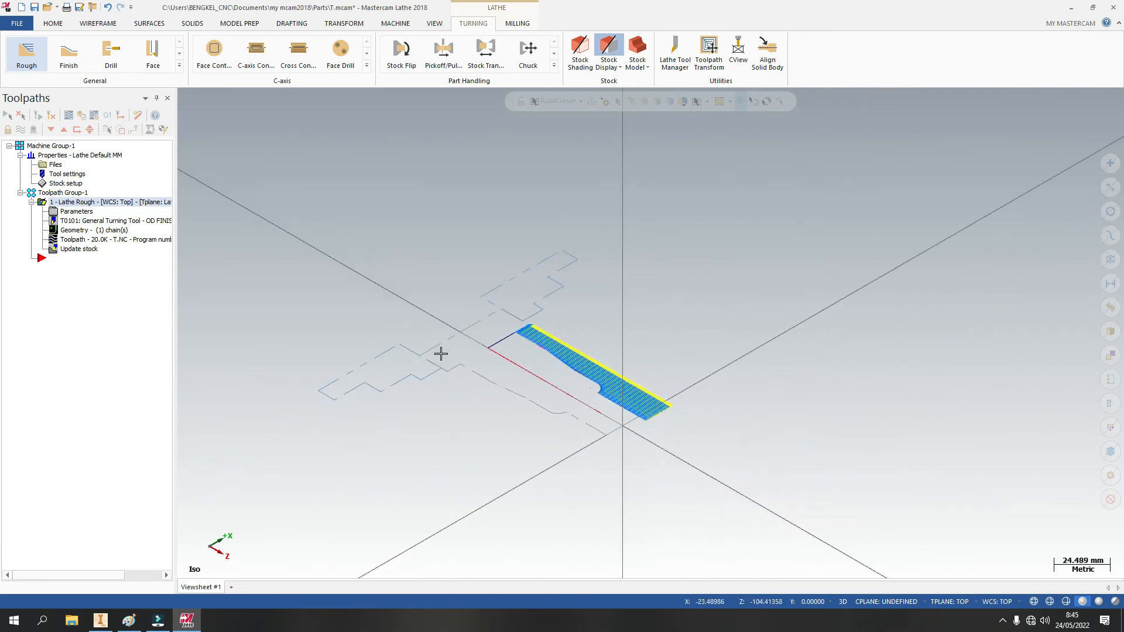
right_click(699, 214)
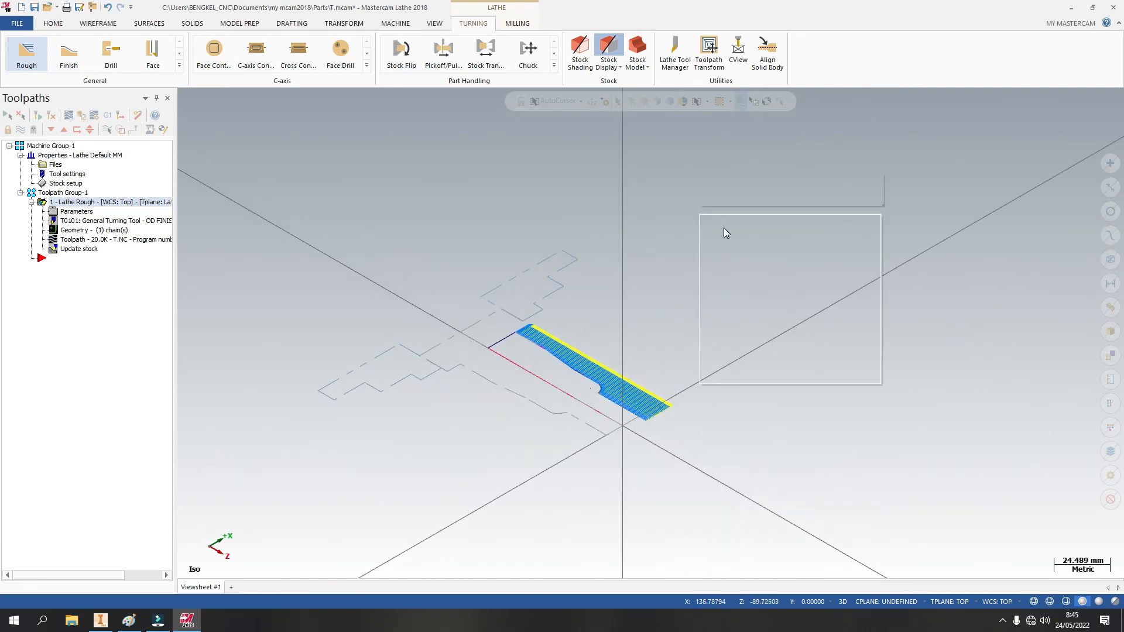
right_click(420, 181)
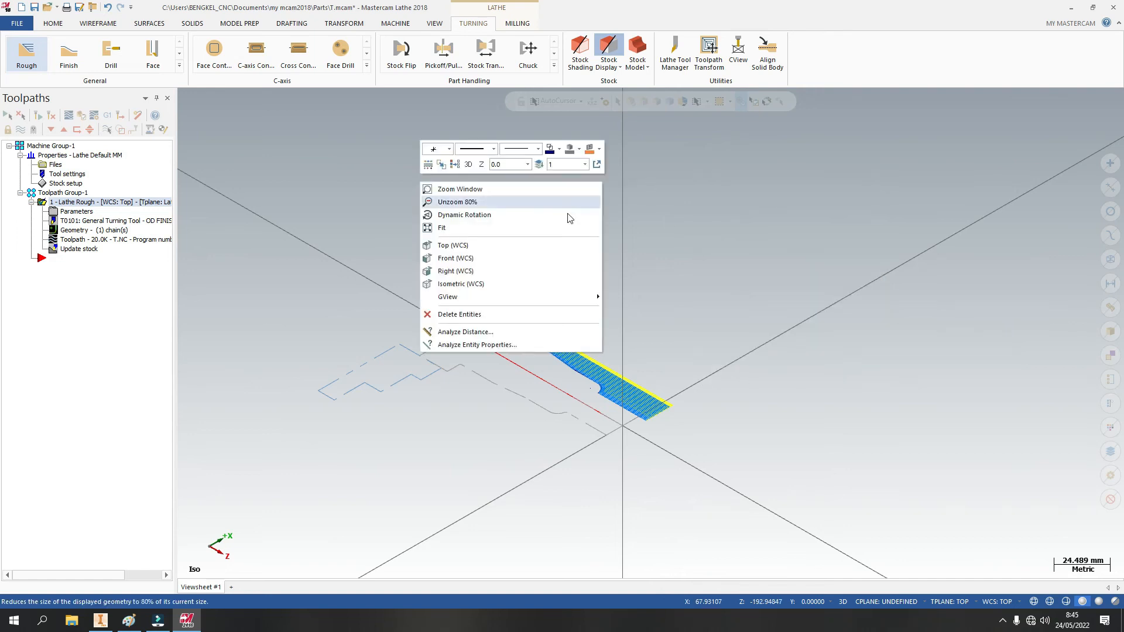
right_click(862, 217)
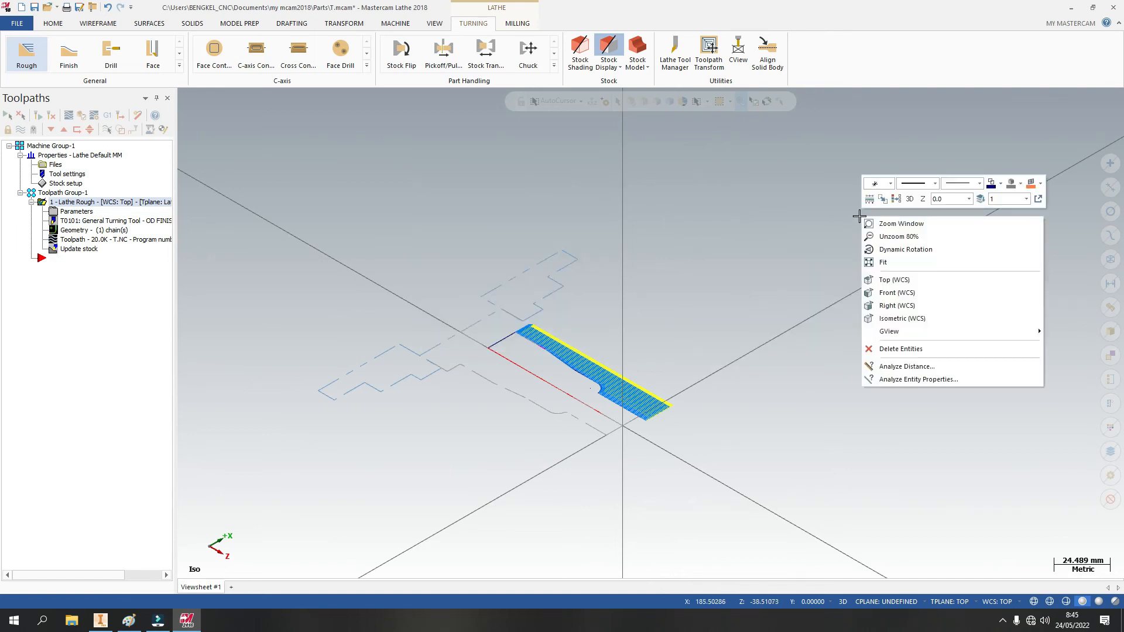
click(887, 281)
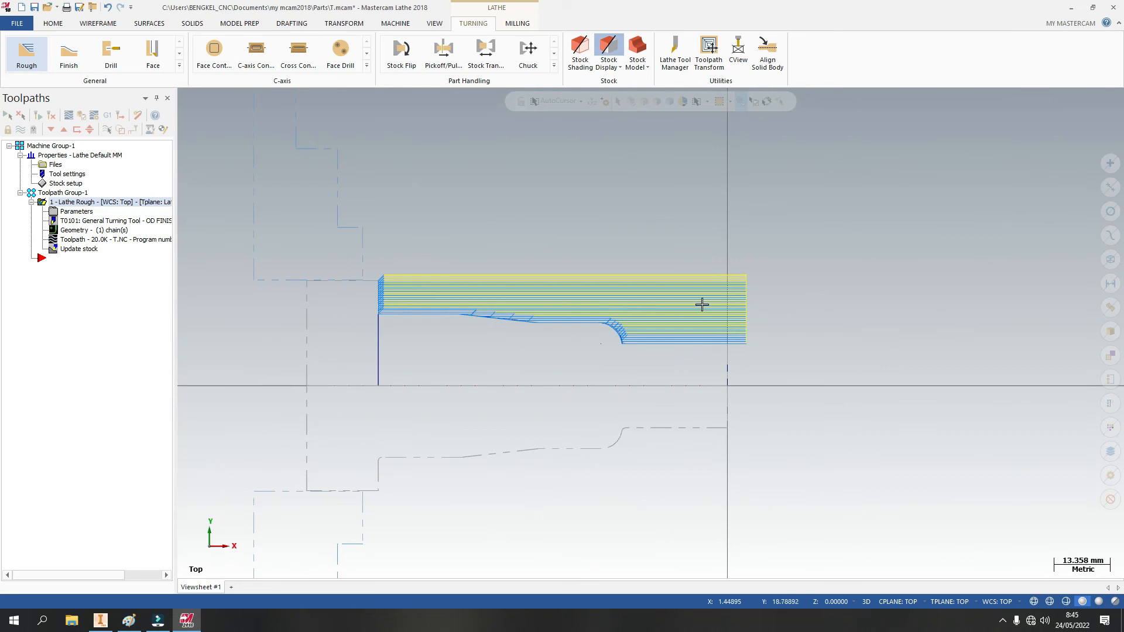
scroll(685, 301, down, 3)
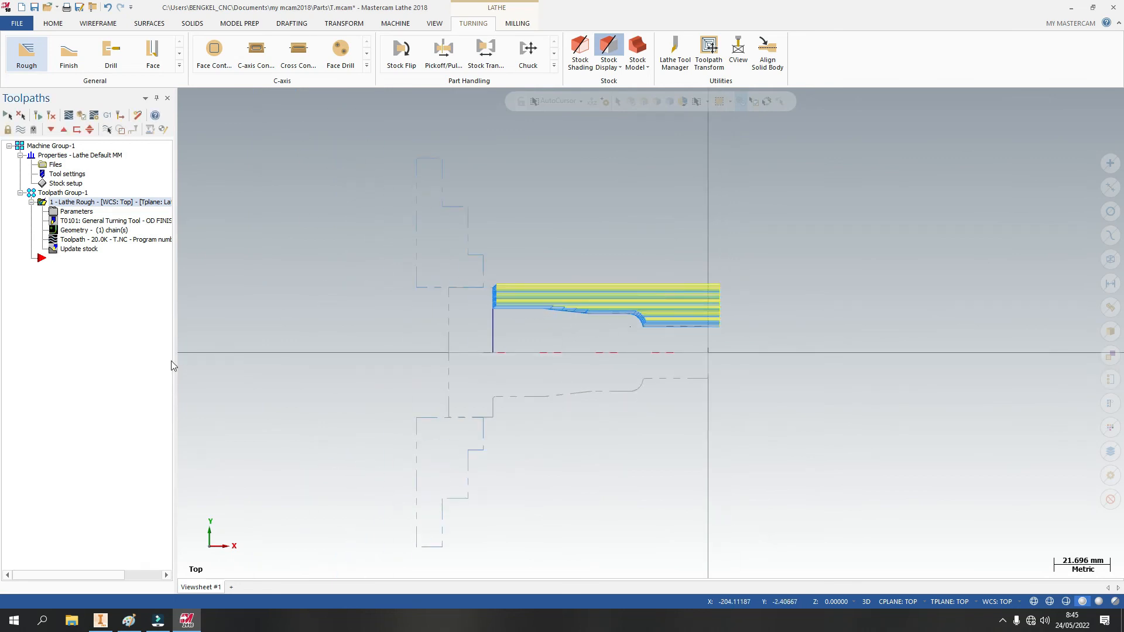
scroll(319, 325, down, 1)
scroll(606, 322, up, 2)
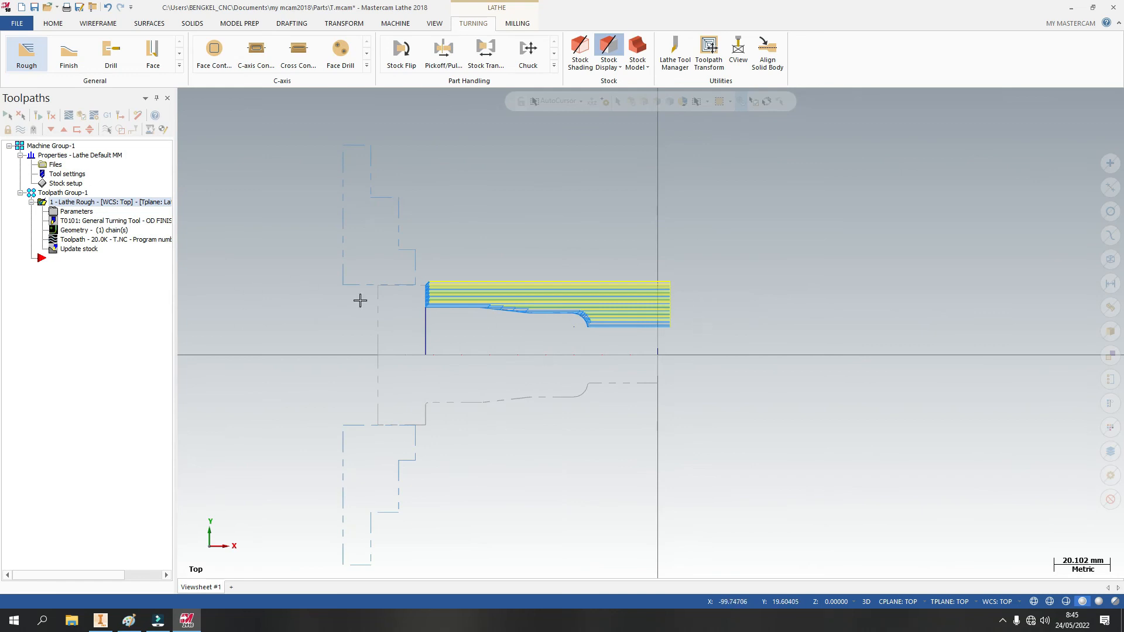
scroll(590, 297, up, 4)
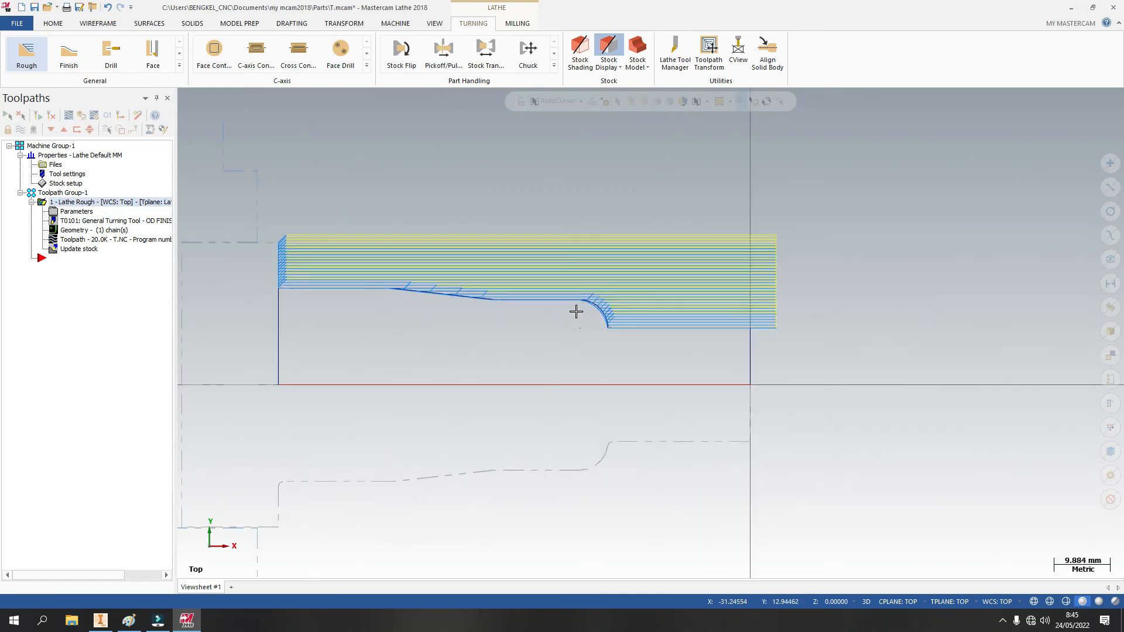
scroll(606, 315, down, 2)
scroll(698, 317, down, 1)
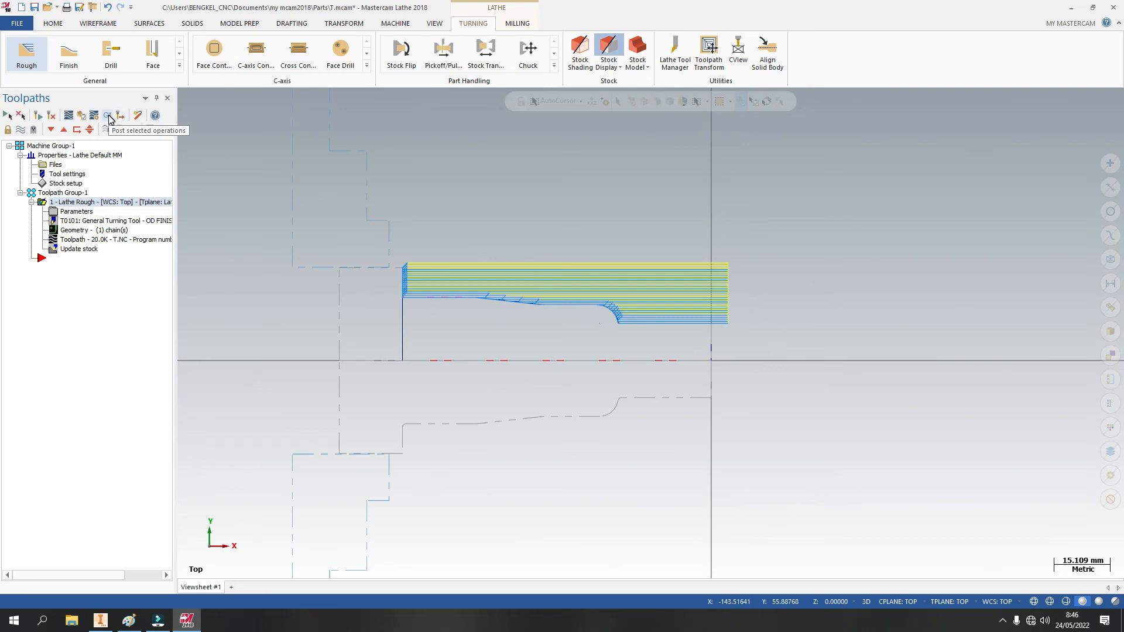
Step: Post the selected Lathe Rough operation as an NC file with the .NC extension and choose Documents as the save location
click(108, 116)
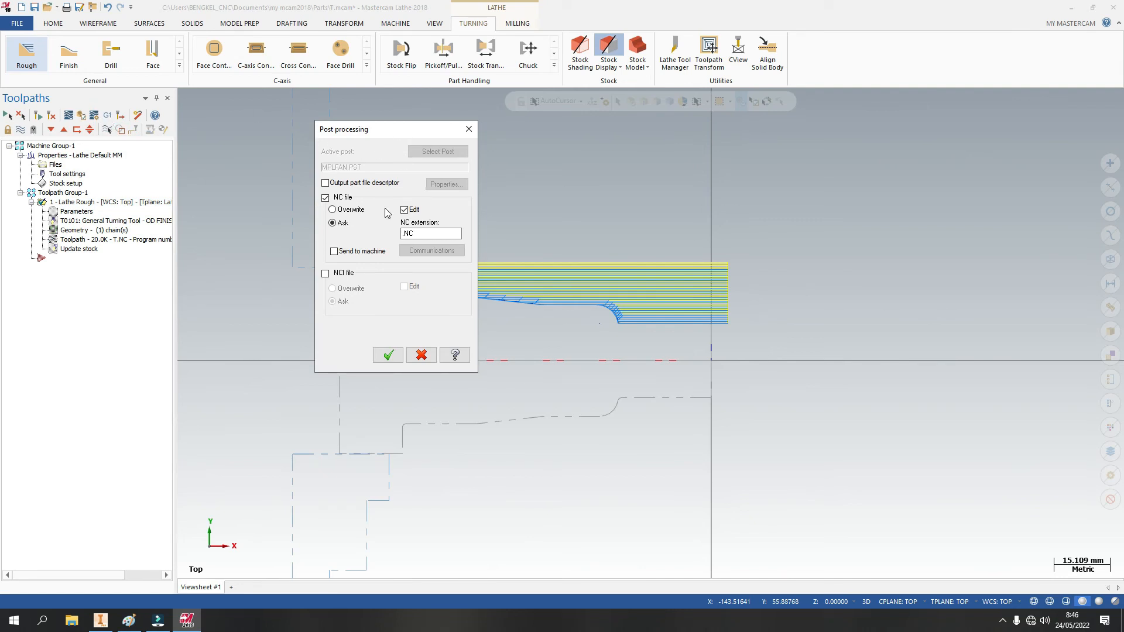
click(388, 356)
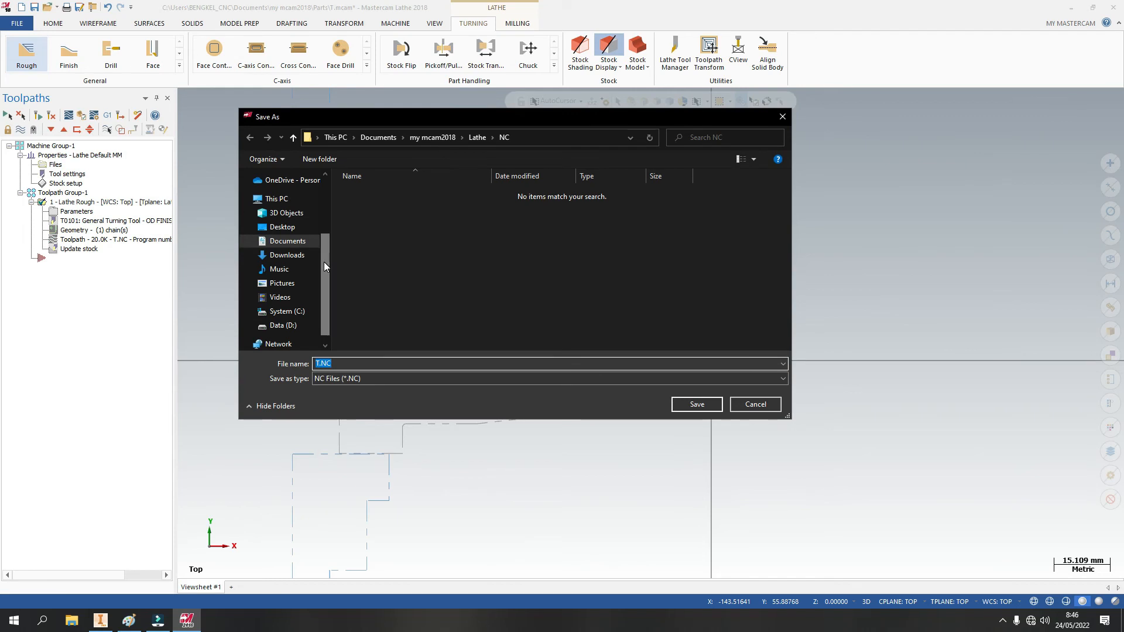
click(292, 242)
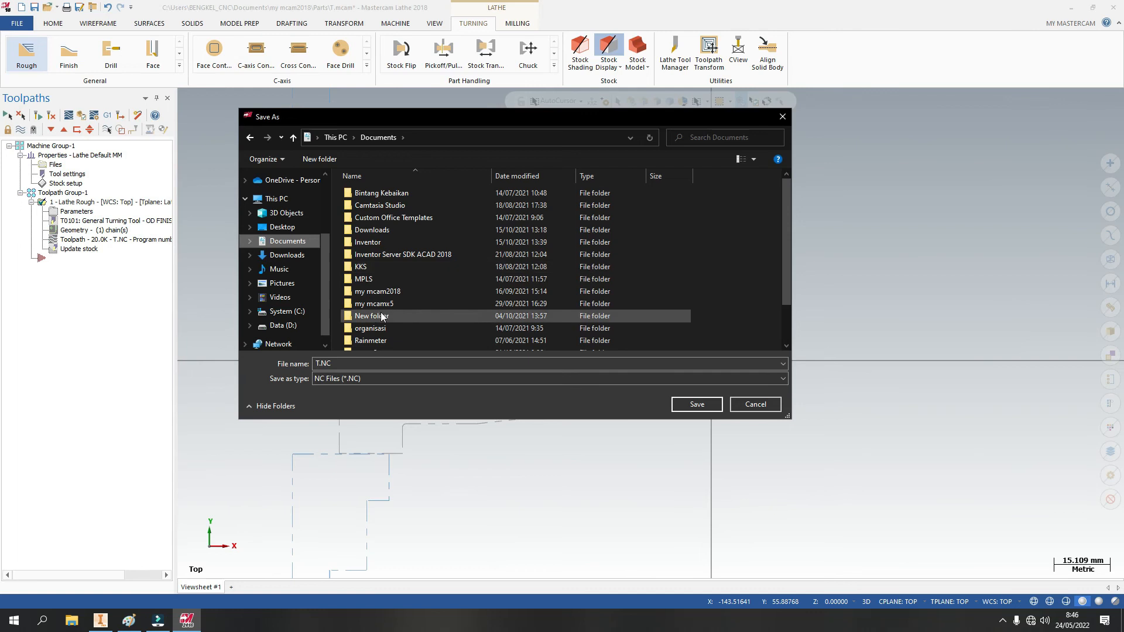
Step: Create a new folder in Documents, name it with the person's first name, and open it for saving
right_click(337, 284)
mouse_move(395, 412)
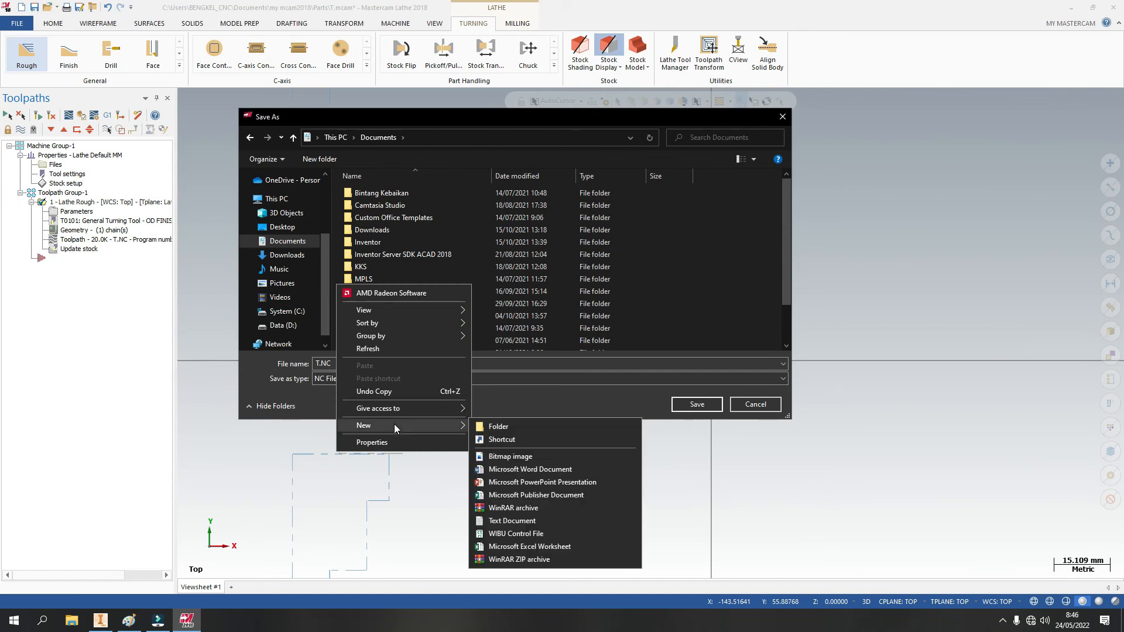
right_click(652, 261)
mouse_move(711, 404)
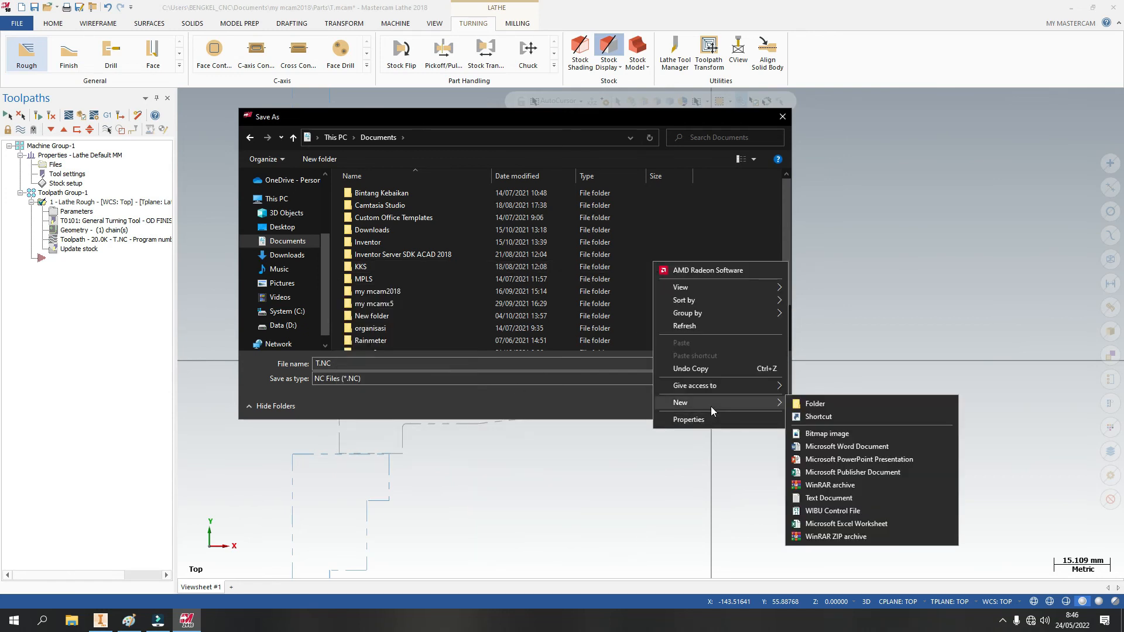
click(814, 404)
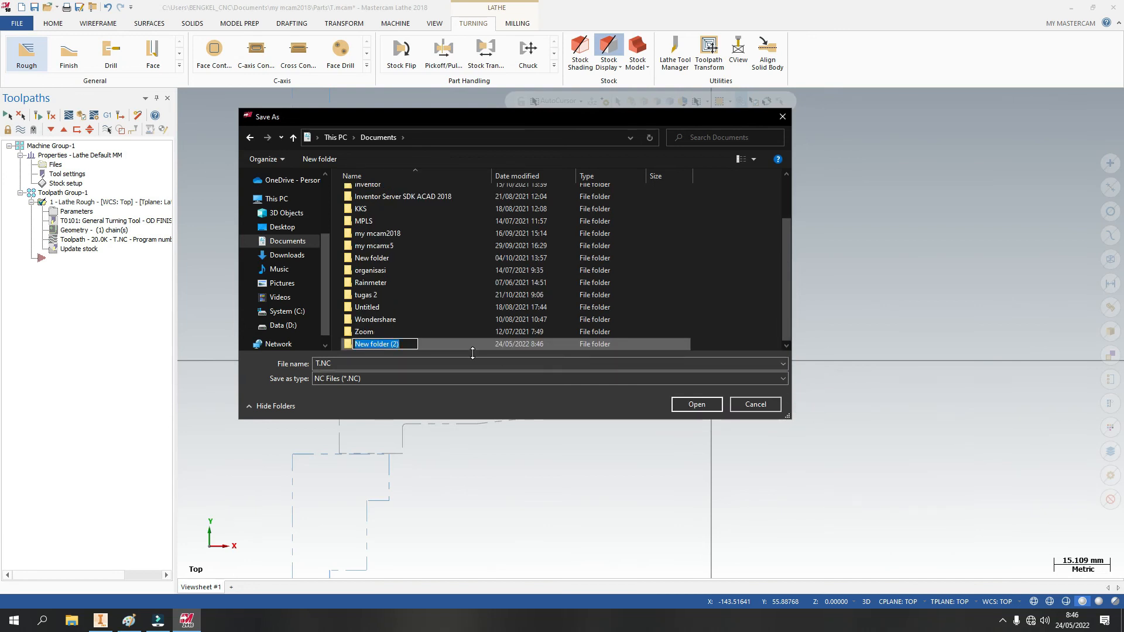
text(Dandy)
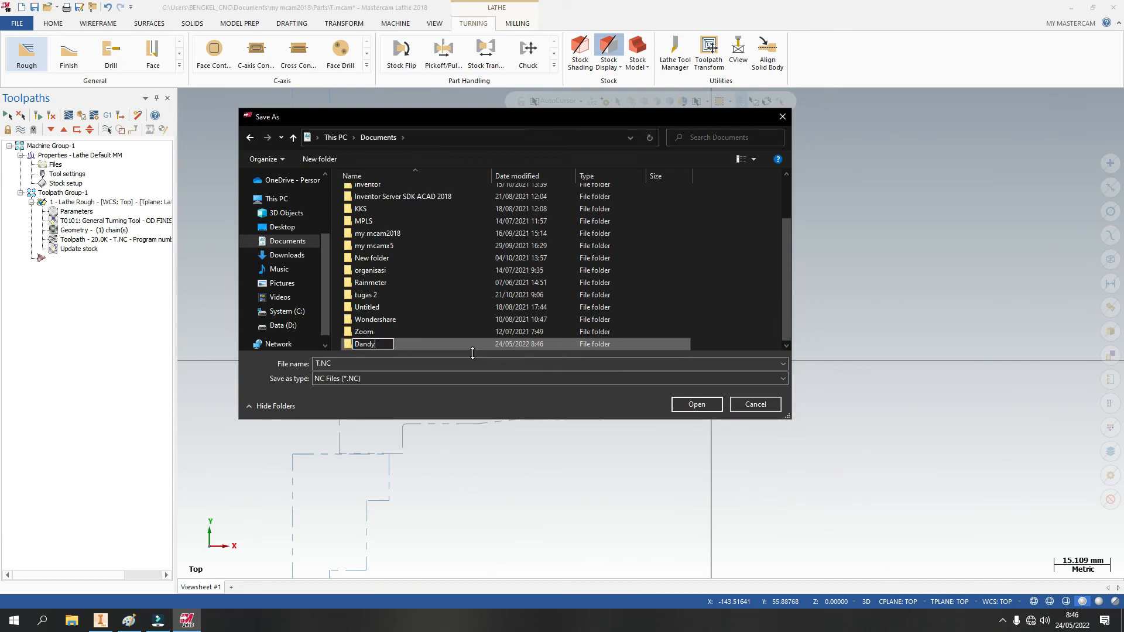
click(738, 298)
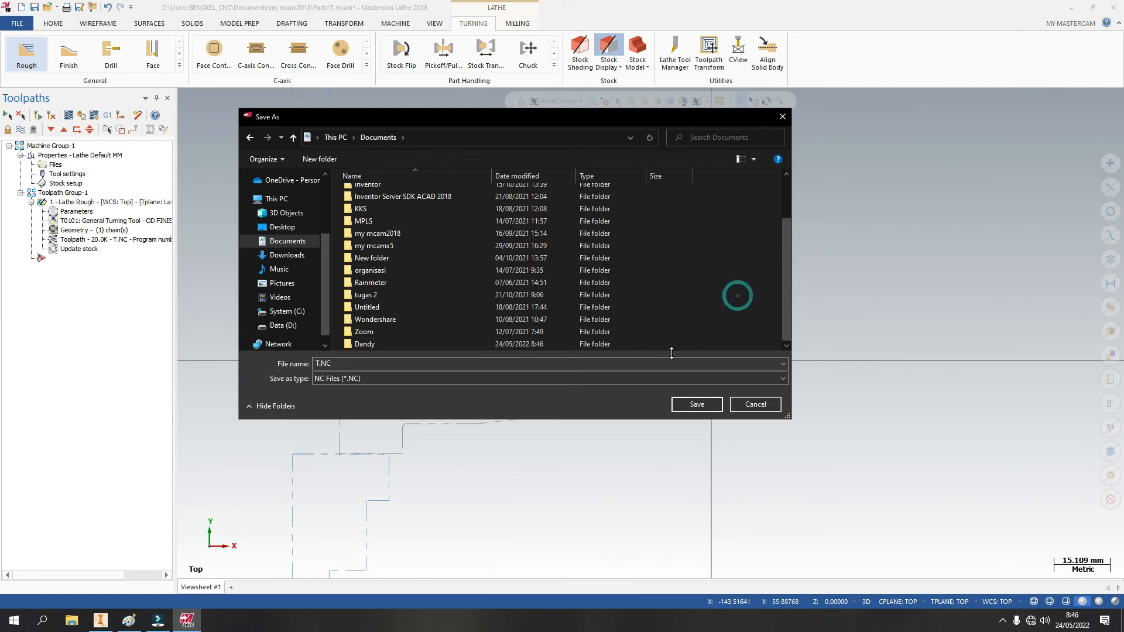
double_click(364, 344)
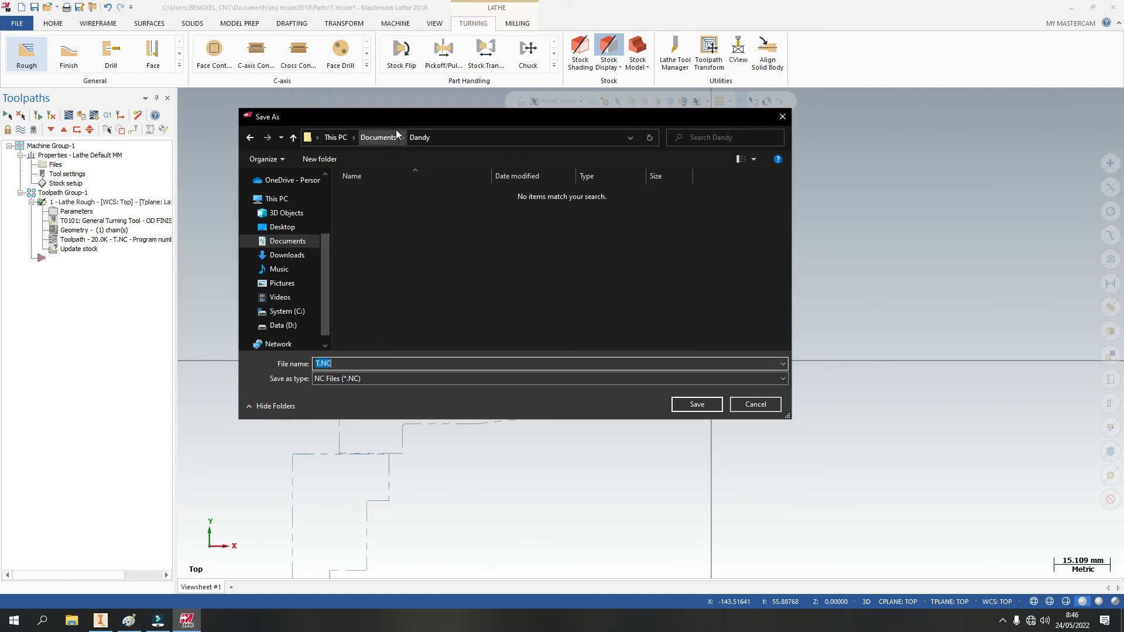
Step: Save the posted program in the new folder as "Roughing Mastercam 1.NC"
drag(398, 118, 490, 150)
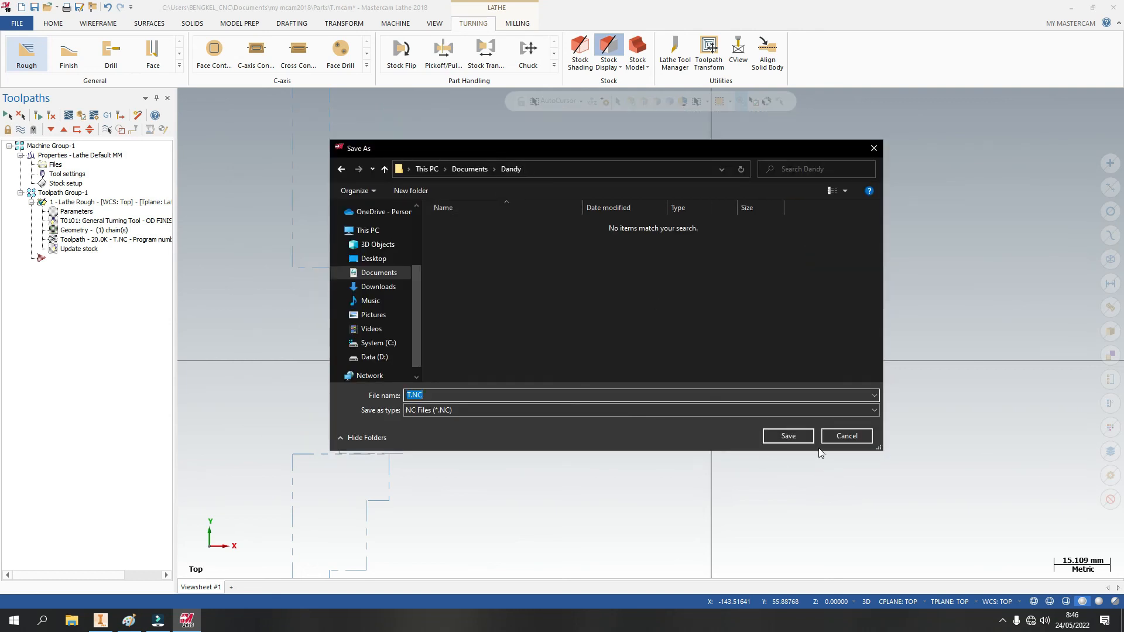
double_click(434, 393)
click(785, 436)
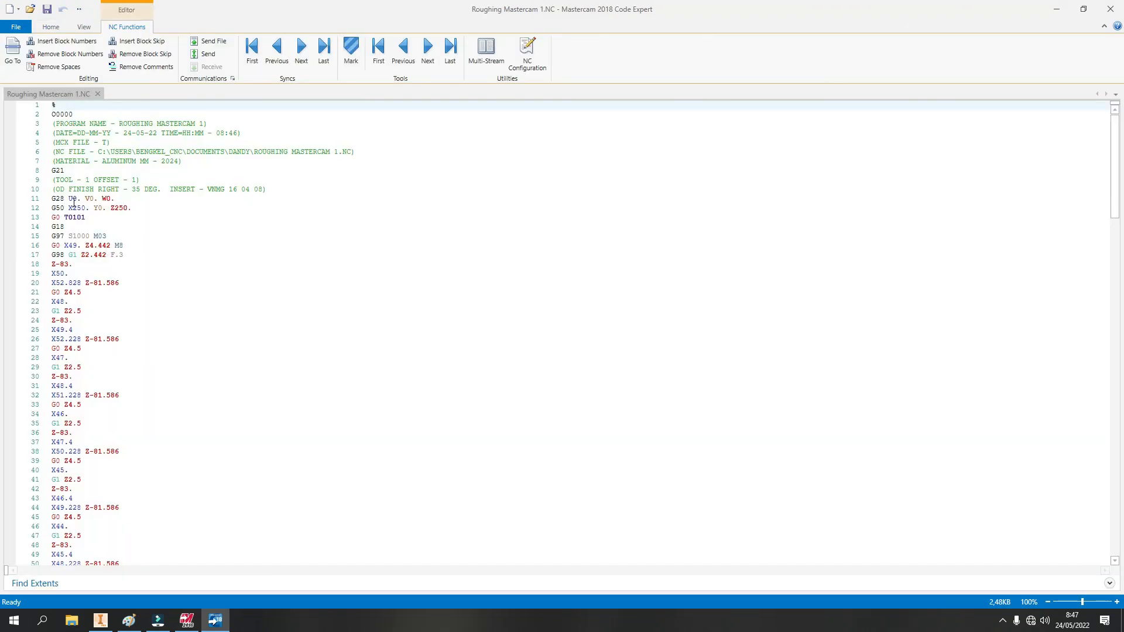
Step: Examine the posted roughing G-code from its header to the final program lines
scroll(87, 233, down, 20)
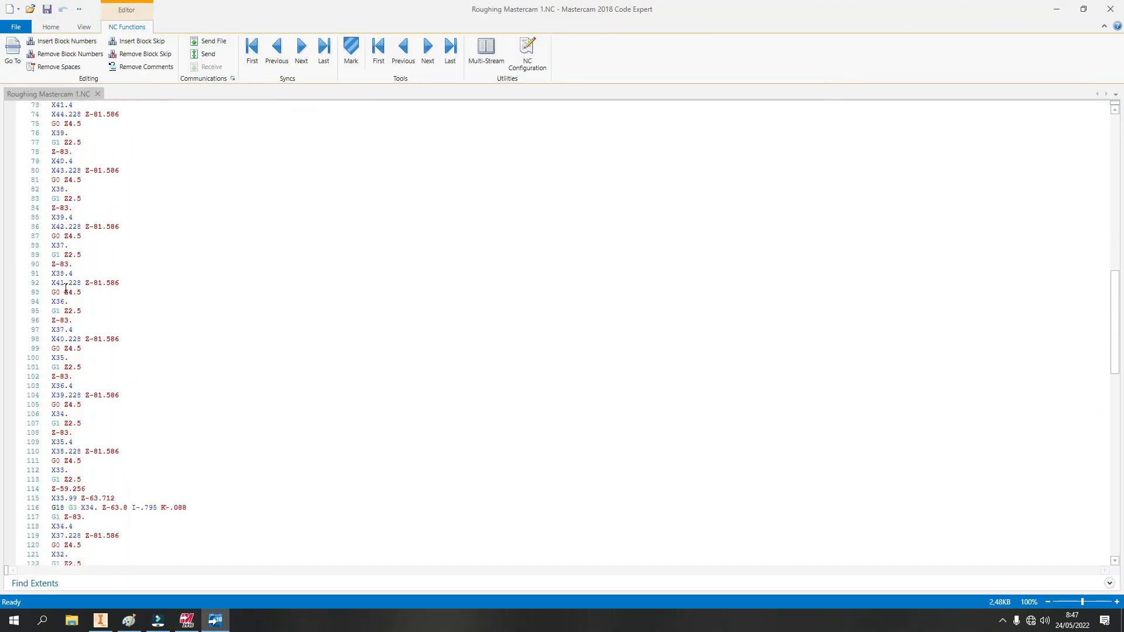
scroll(92, 299, up, 20)
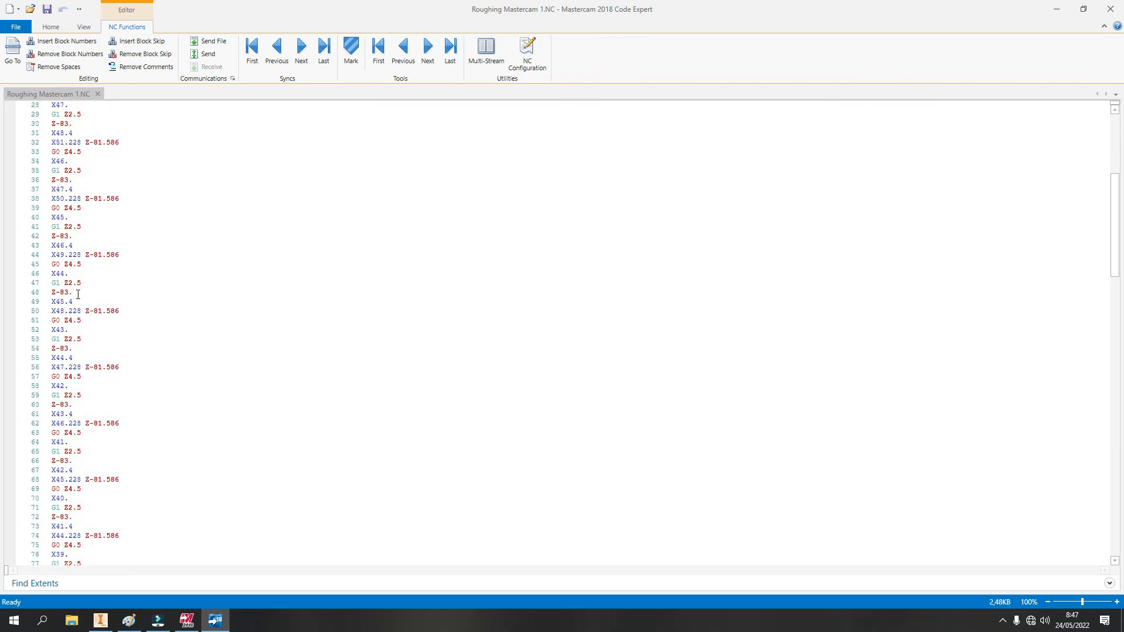
scroll(88, 281, up, 2)
scroll(152, 411, down, 7)
drag(1121, 188, 1107, 502)
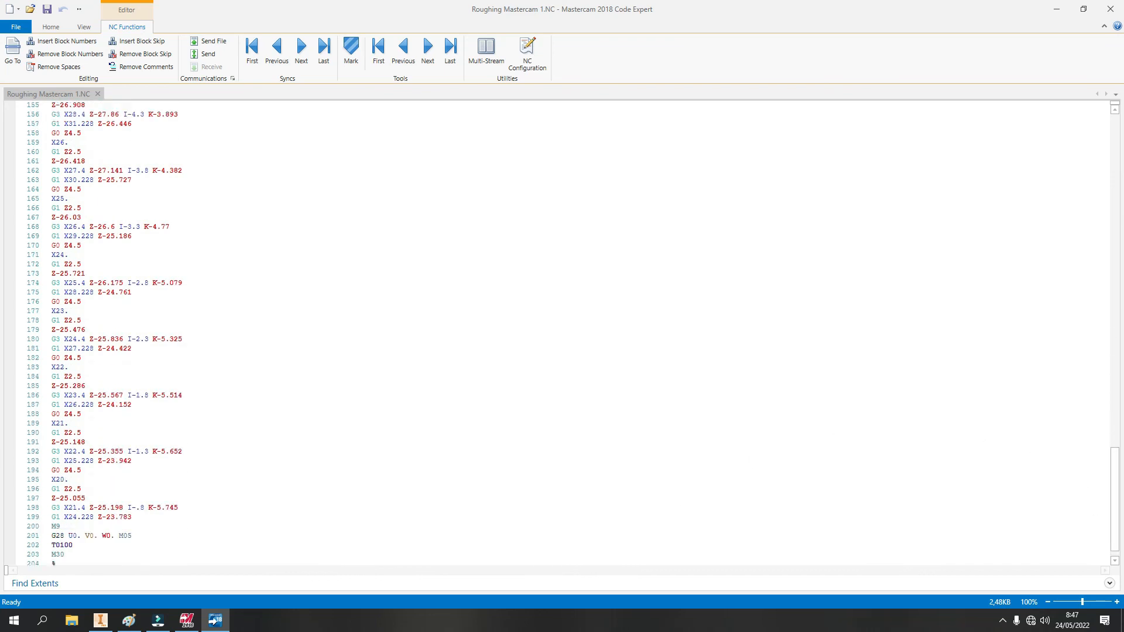
Step: Switch between Mastercam and Code Expert to compare the roughing toolpath with its posted NC code
click(187, 621)
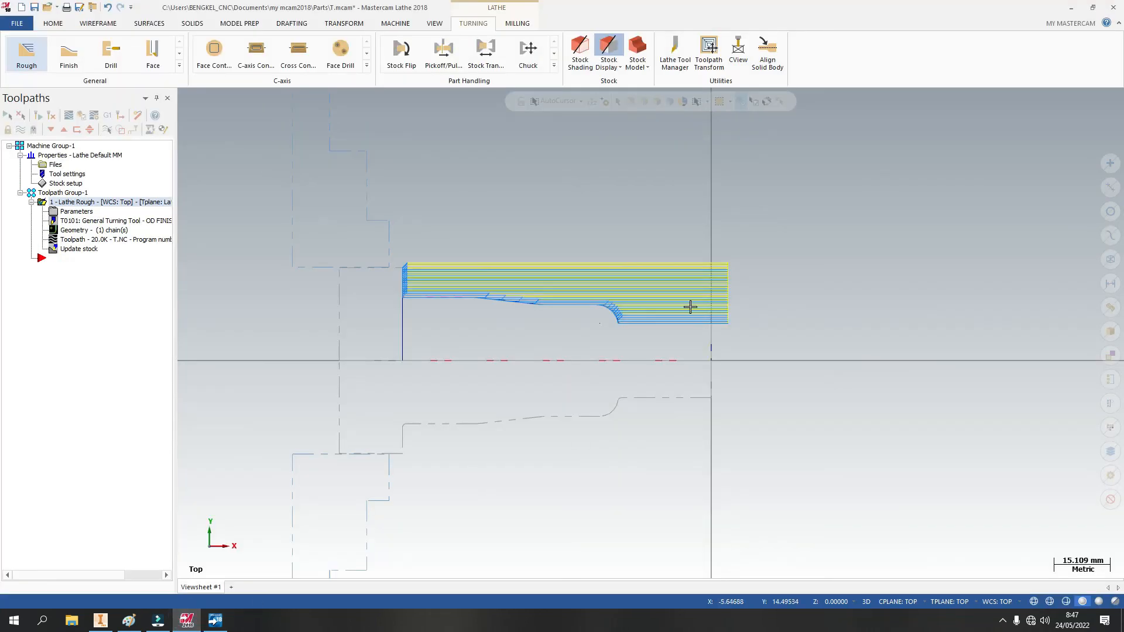
click(216, 622)
click(187, 620)
click(215, 620)
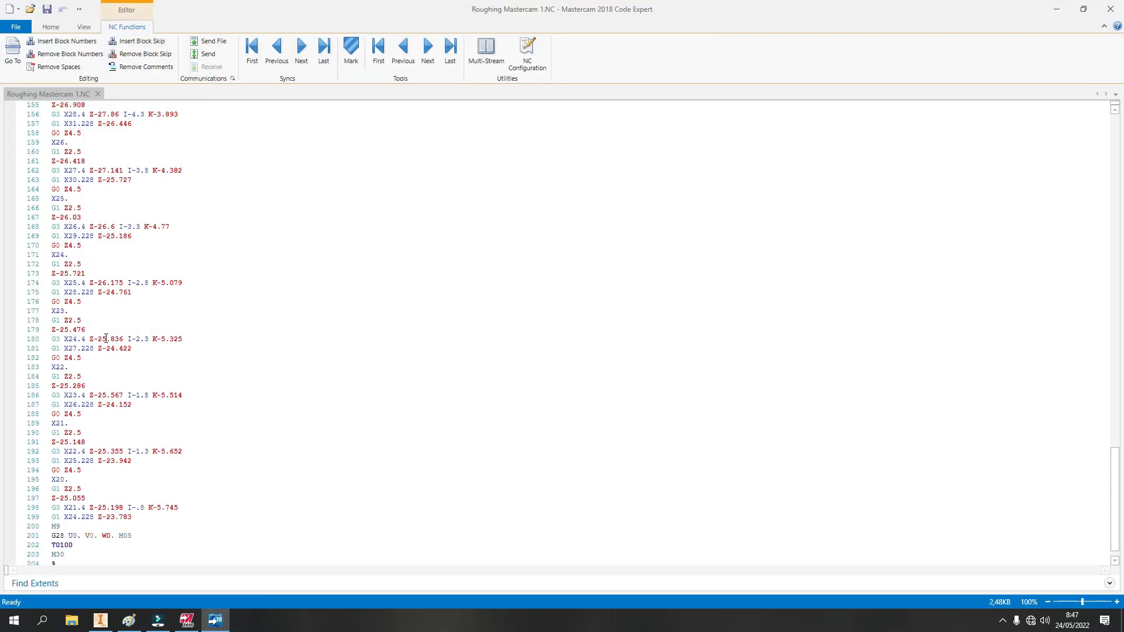
Step: Review the NC program's ending, header and roughing moves once more, and close Code Expert
scroll(89, 372, down, 1)
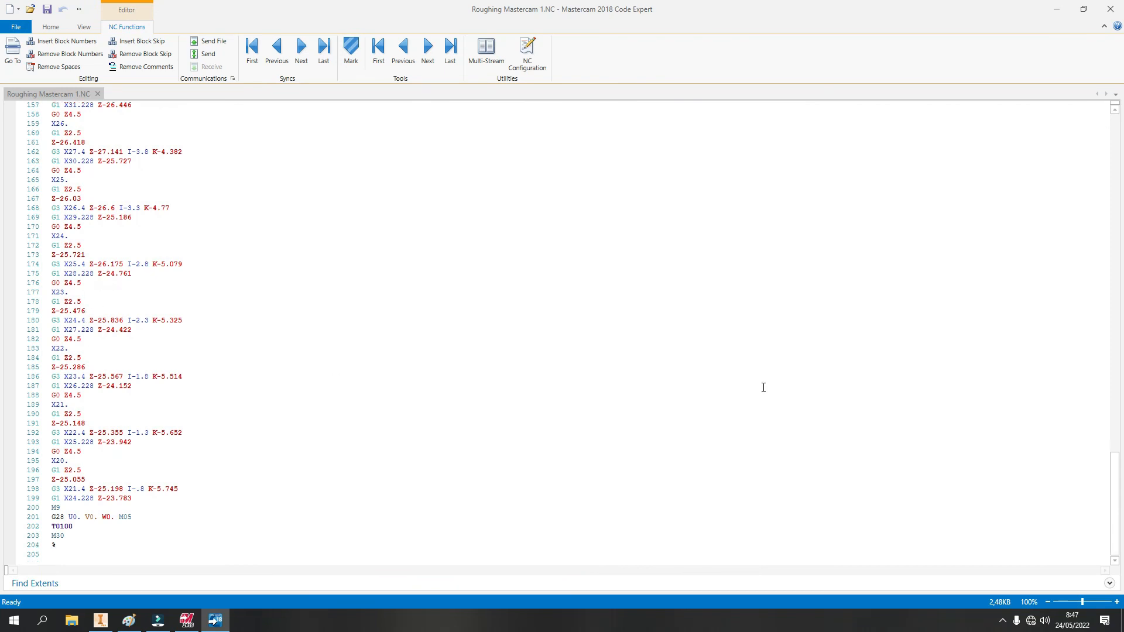
drag(1117, 484, 1123, 127)
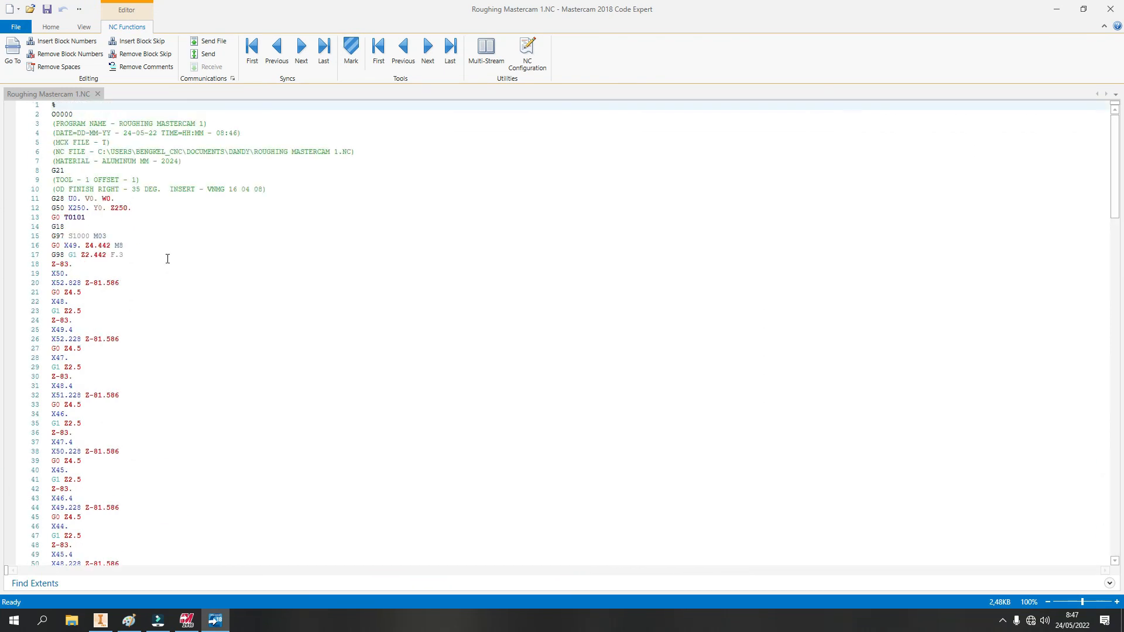
scroll(158, 346, down, 10)
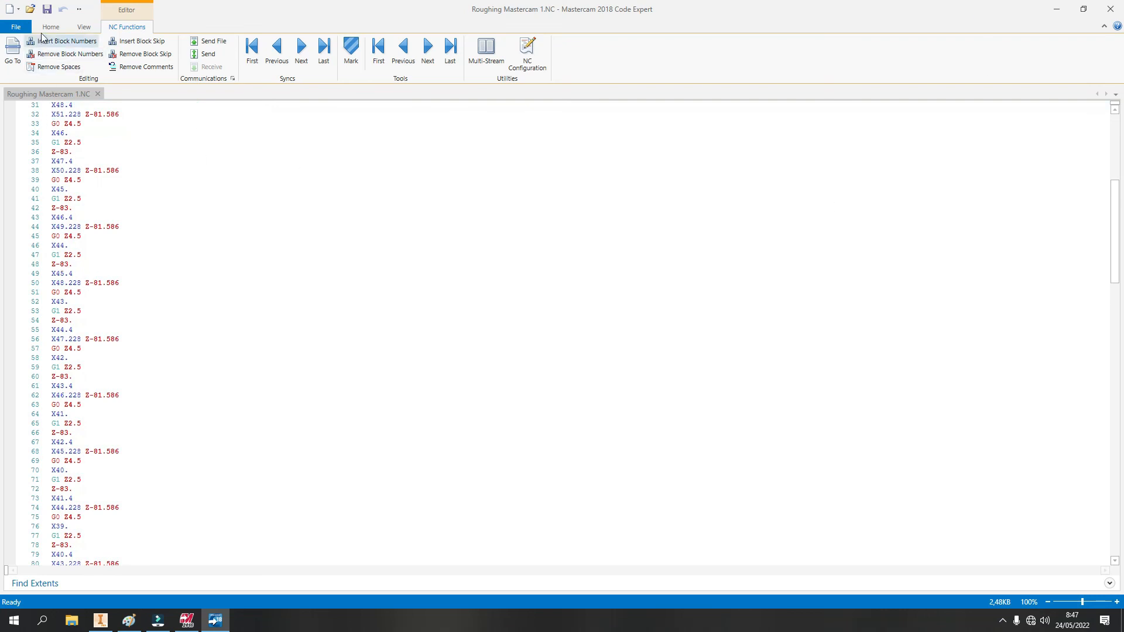
scroll(96, 360, up, 10)
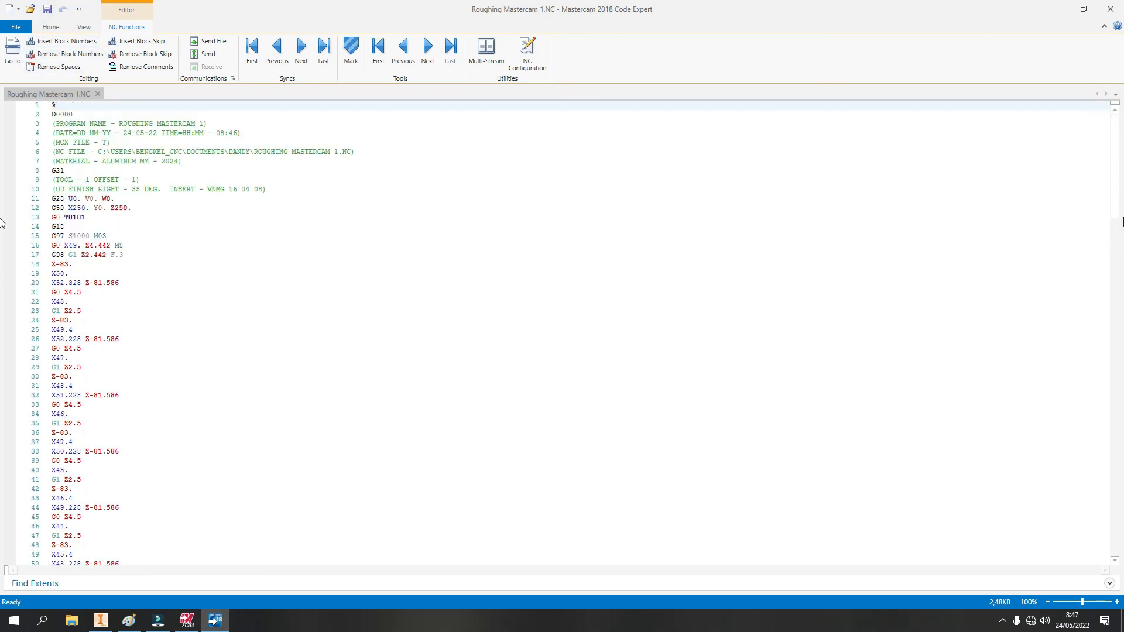
drag(1120, 169, 1116, 419)
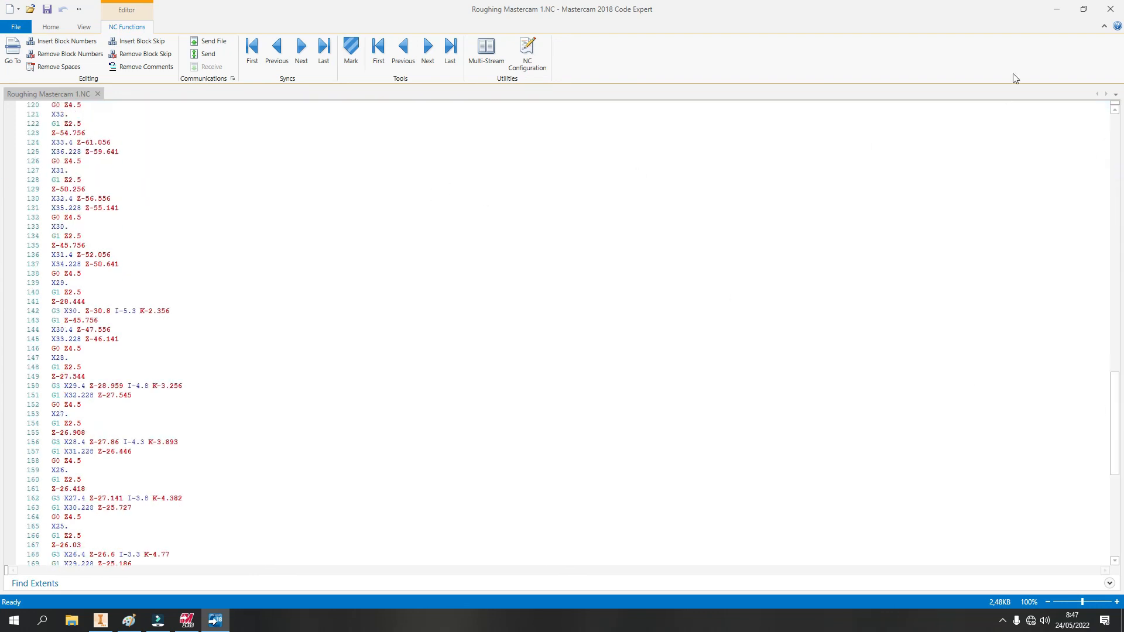
click(1110, 11)
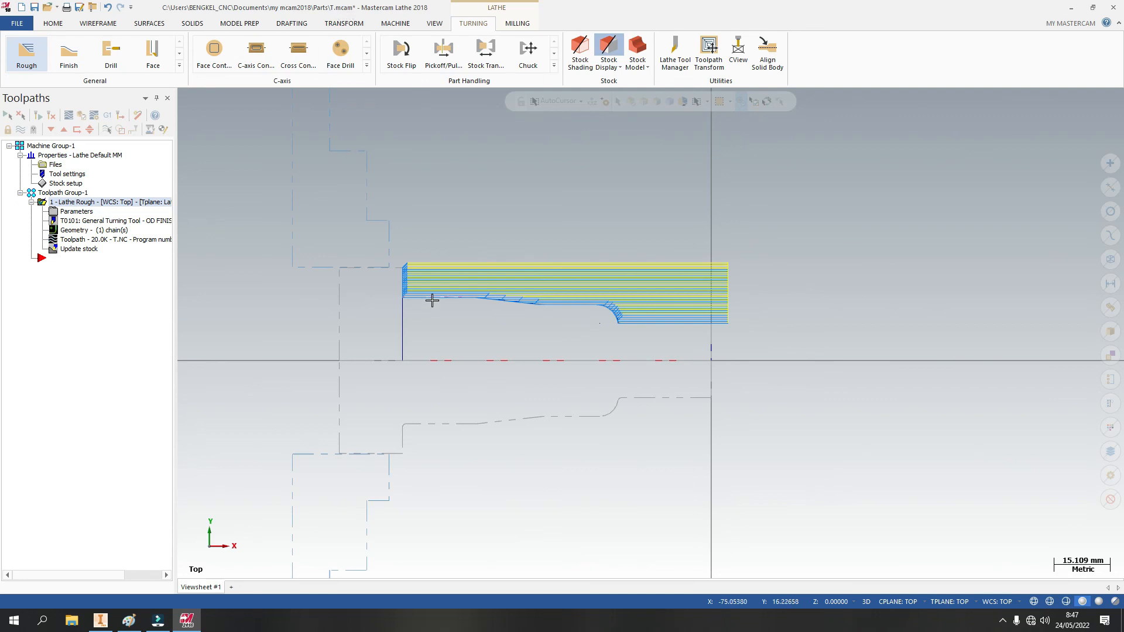
Step: Save the part as "Latihan Mastercam bubut.mcam" in the Documents subfolder that holds the NC program, and close Mastercam
click(17, 23)
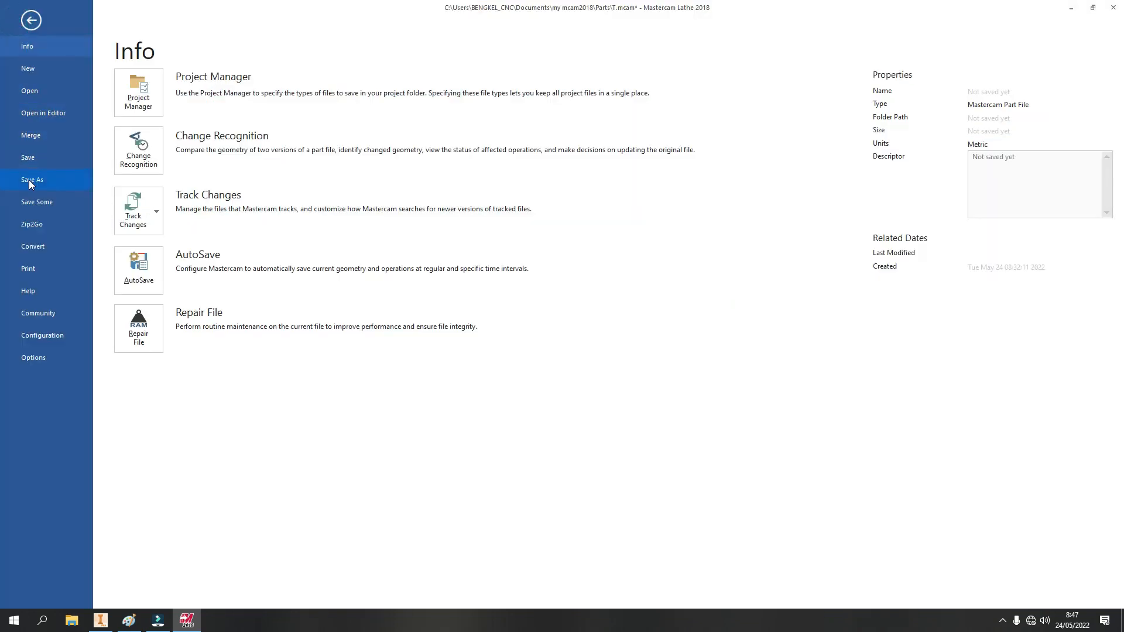
click(29, 181)
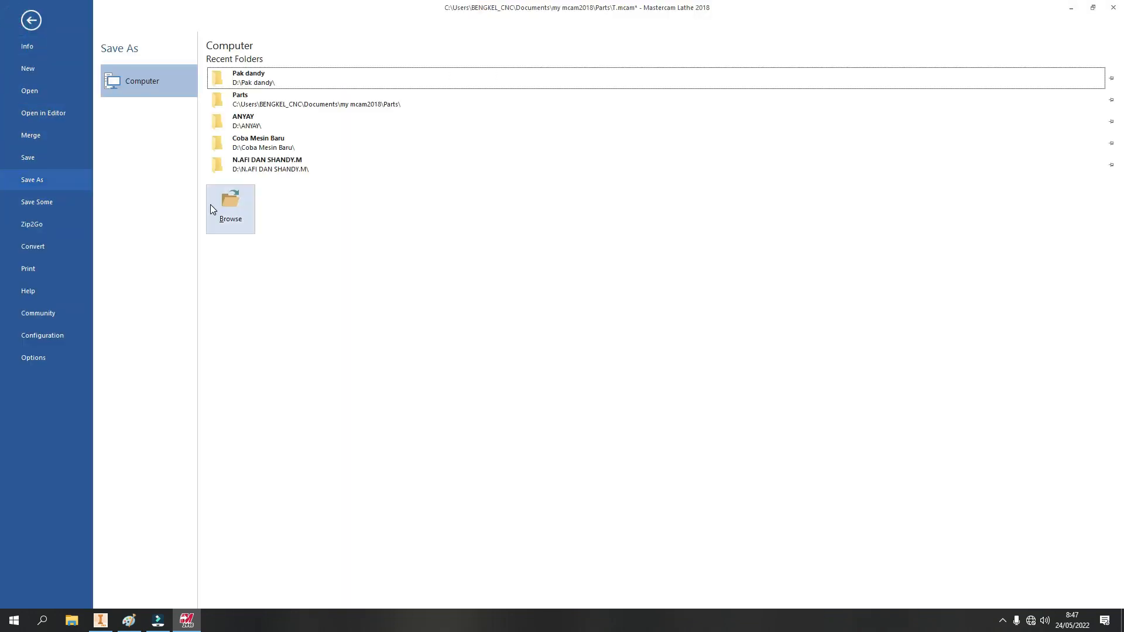
click(231, 211)
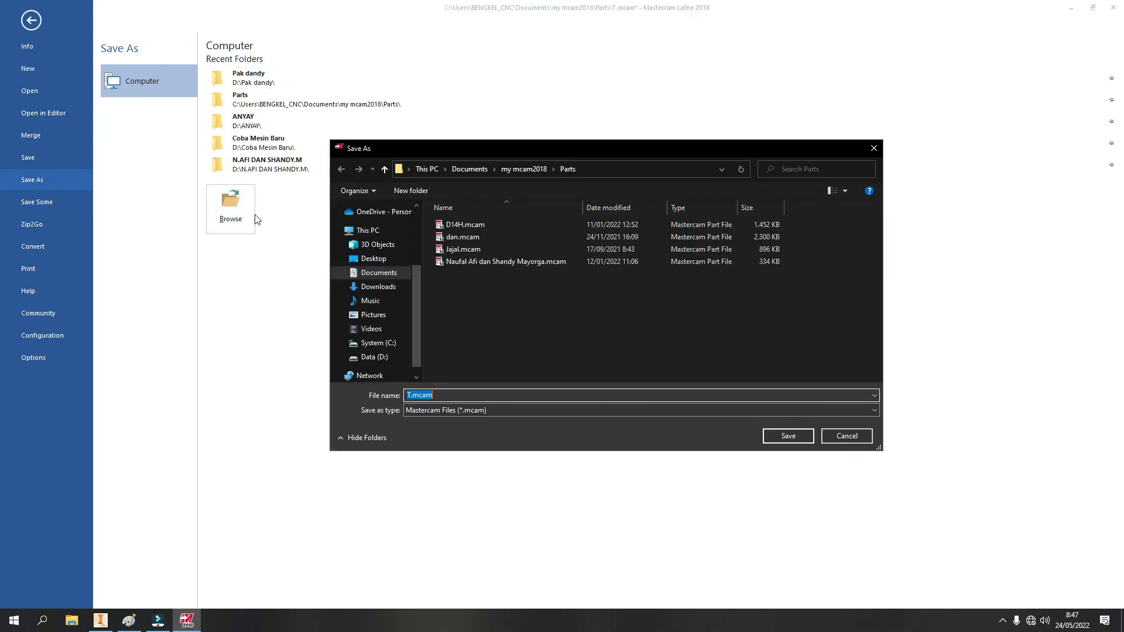
drag(419, 308, 426, 250)
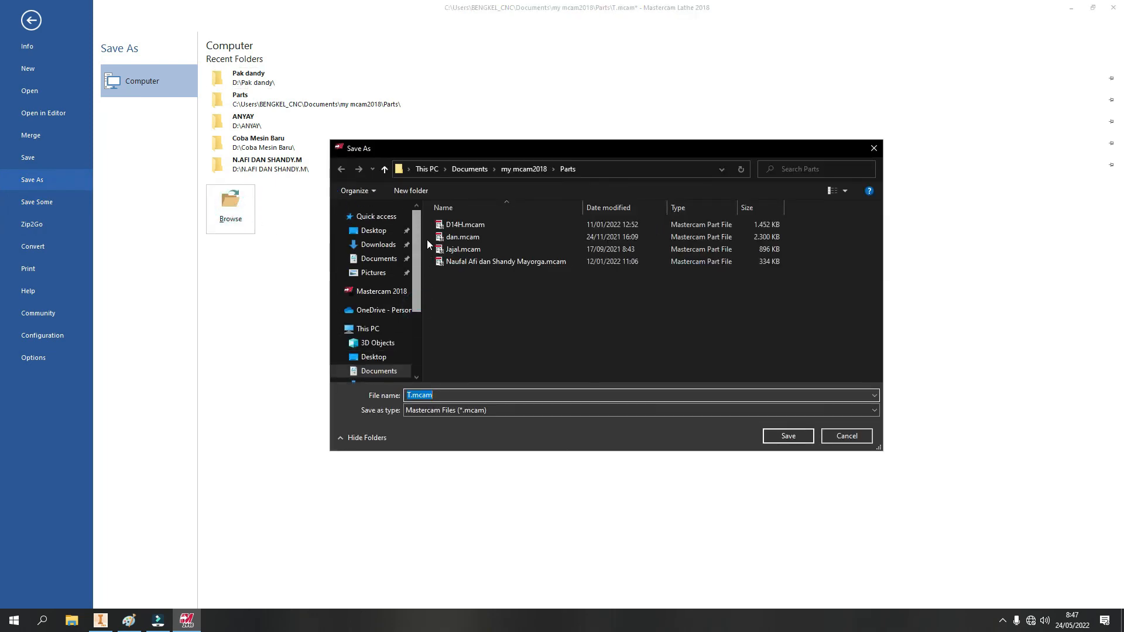
click(376, 259)
double_click(462, 261)
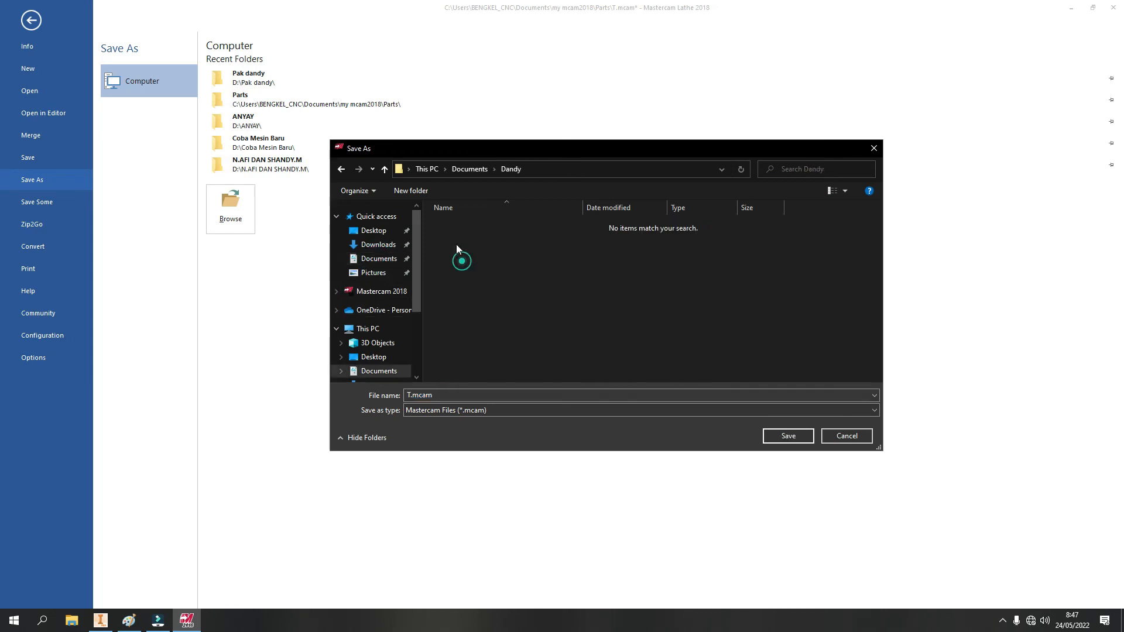
double_click(451, 390)
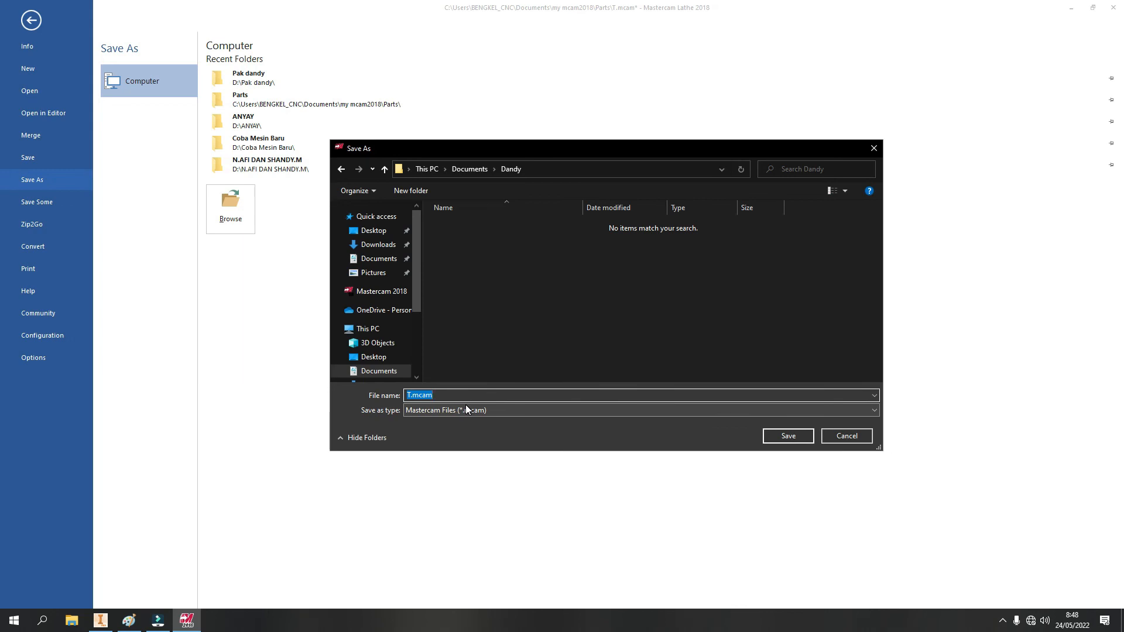
text(Latihan Master)
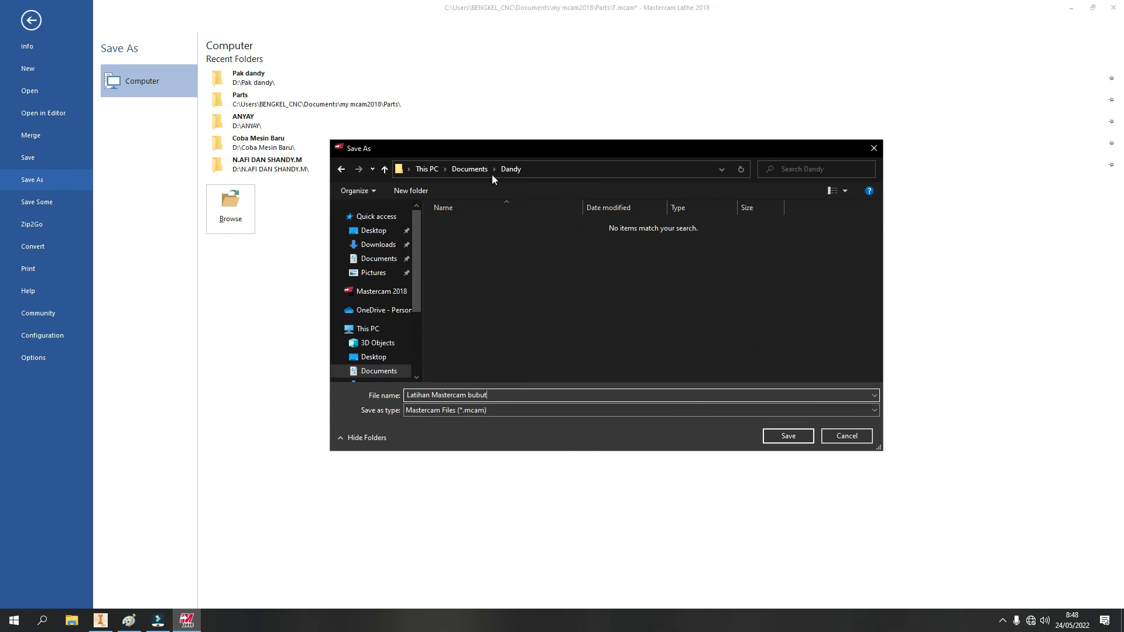
click(788, 436)
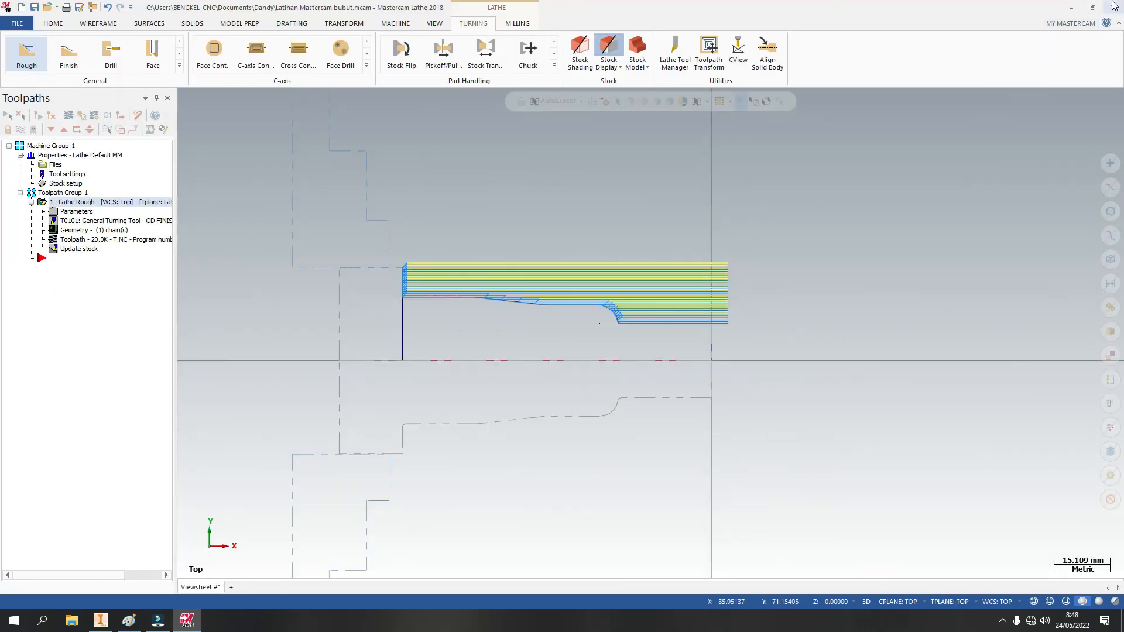
click(1115, 8)
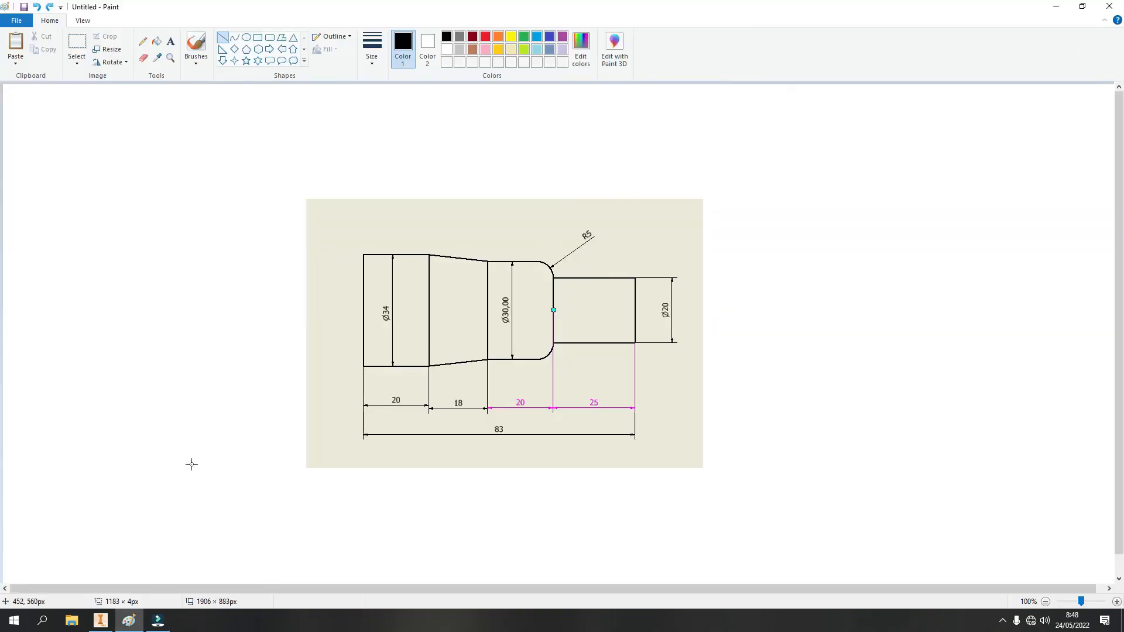
Step: Switch to File Explorer and open the Documents subfolder to check the saved part file and NC program
click(71, 620)
drag(644, 237, 596, 165)
mouse_move(77, 626)
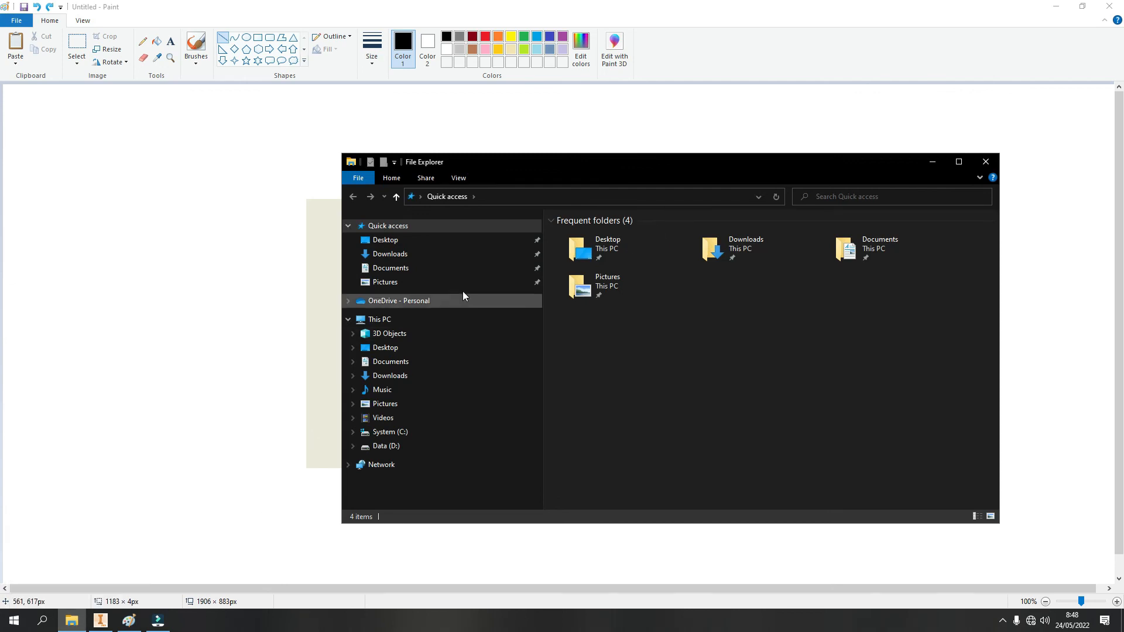
click(397, 271)
double_click(592, 270)
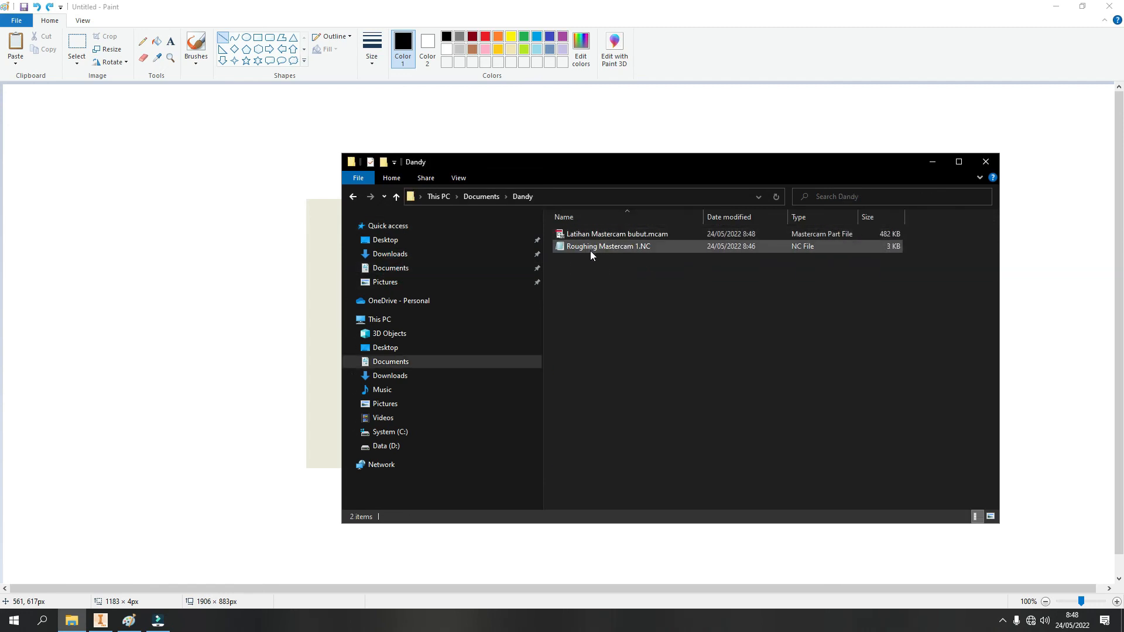
click(582, 171)
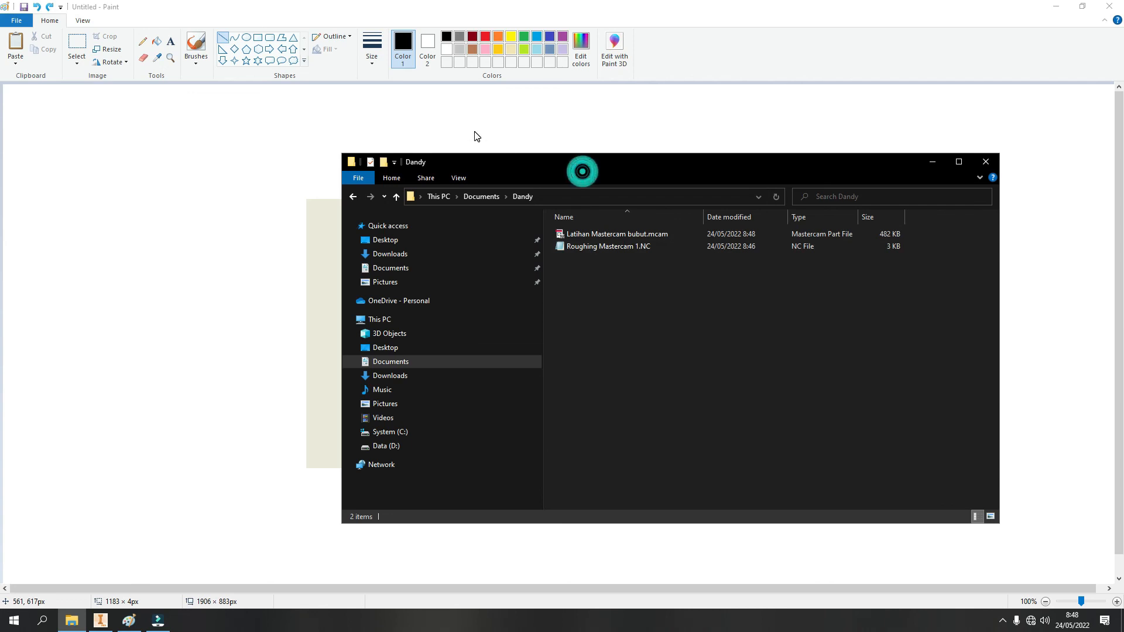
drag(546, 159, 457, 102)
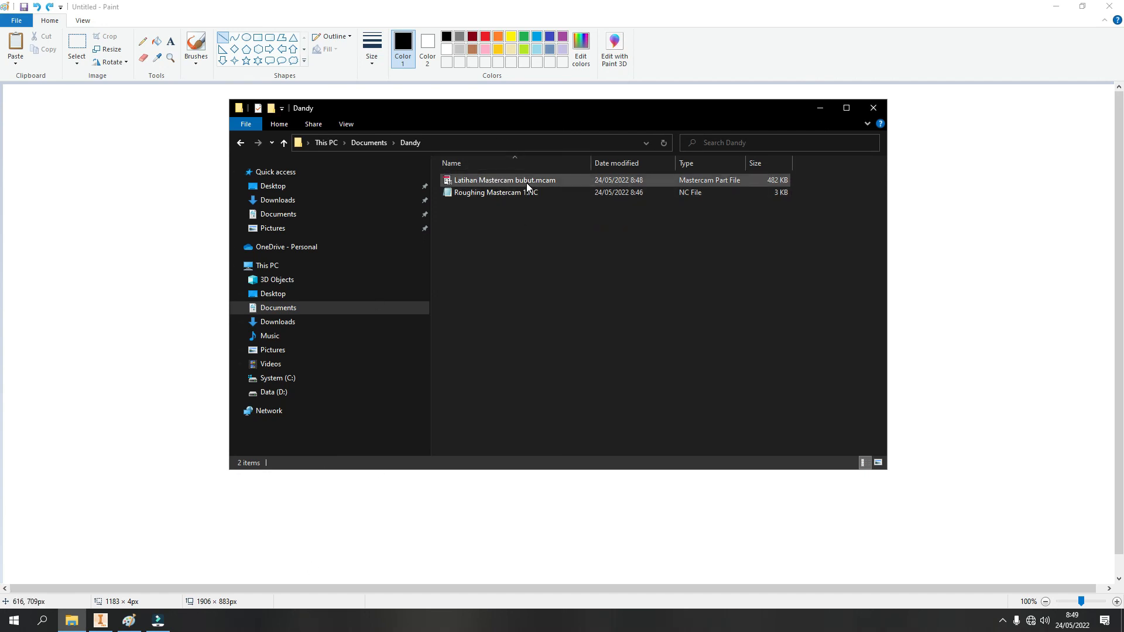
click(1003, 623)
right_click(980, 597)
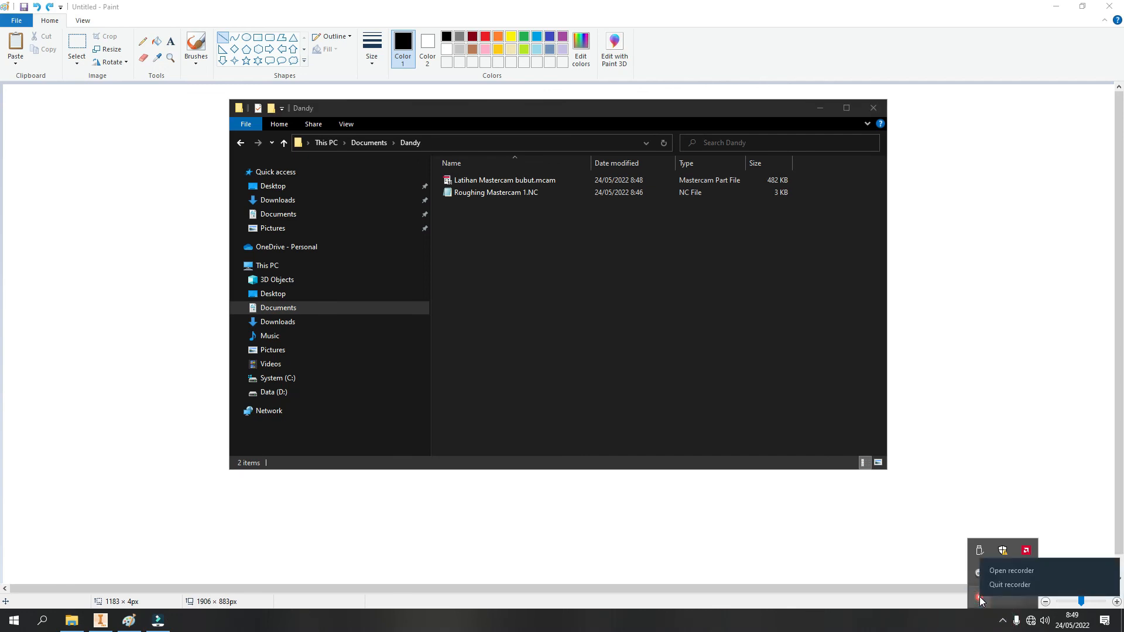
click(1009, 576)
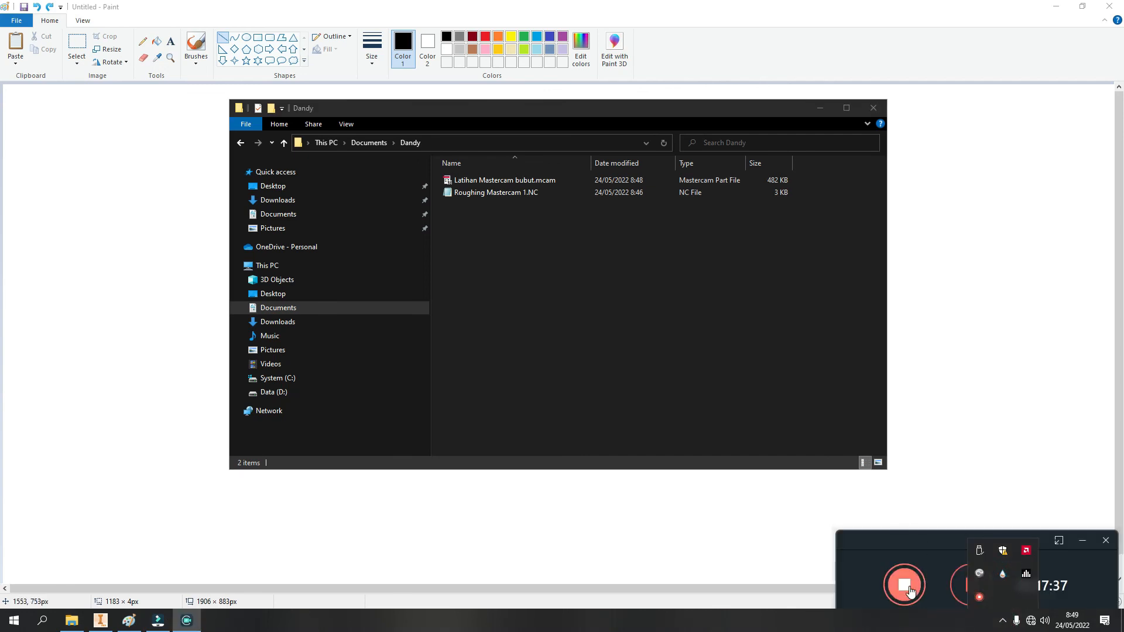